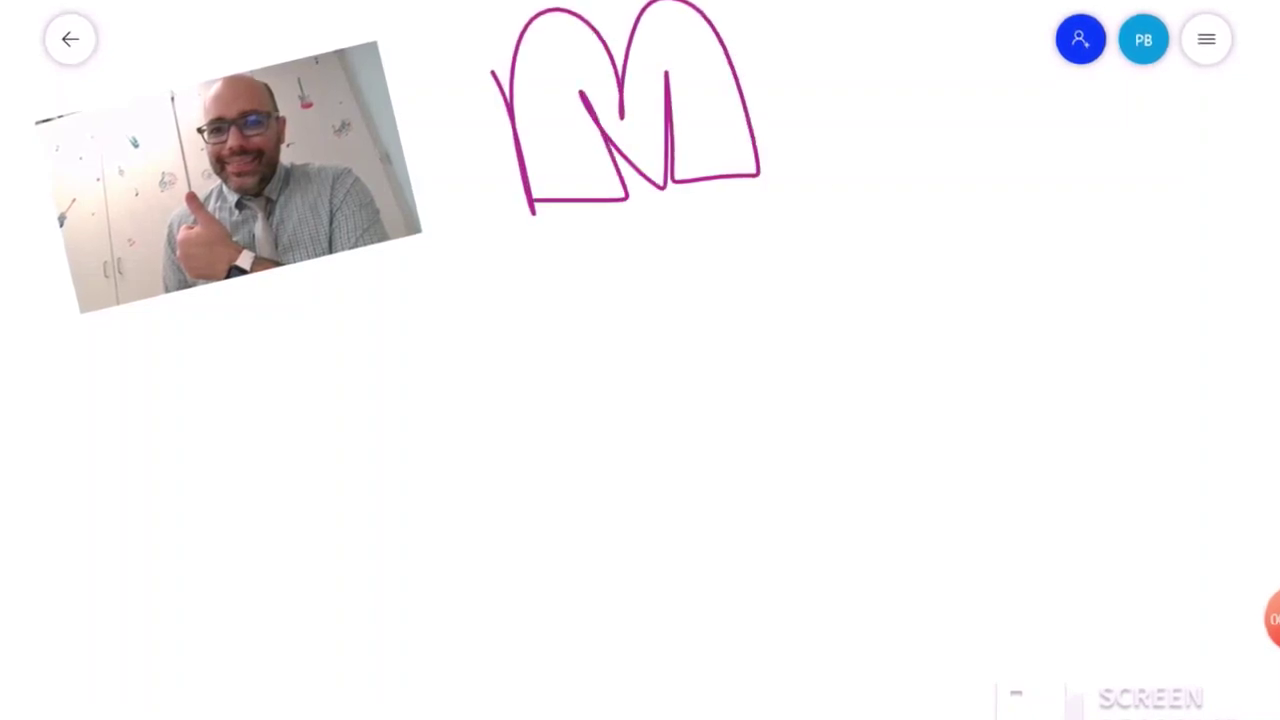
Finish the purple initials and handwrite 'Rest Types' beneath them
drag(1086, 150, 1157, 210)
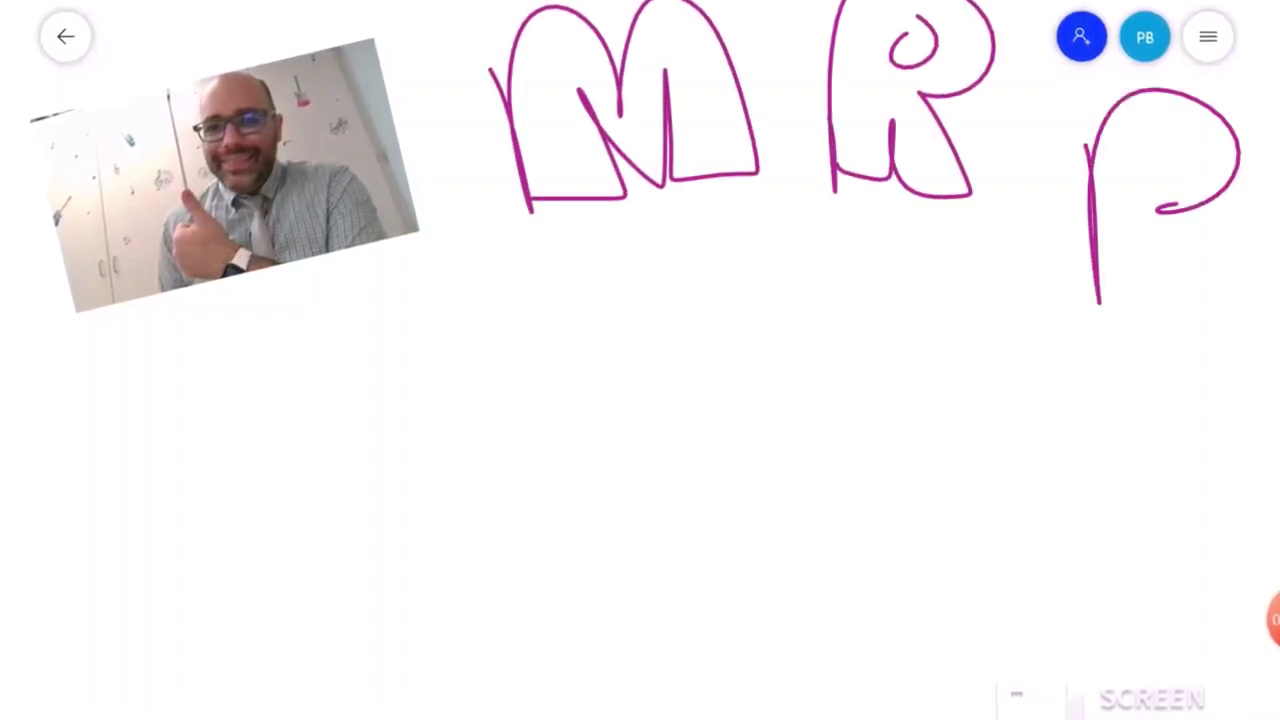
drag(1150, 130, 1165, 172)
drag(252, 357, 283, 450)
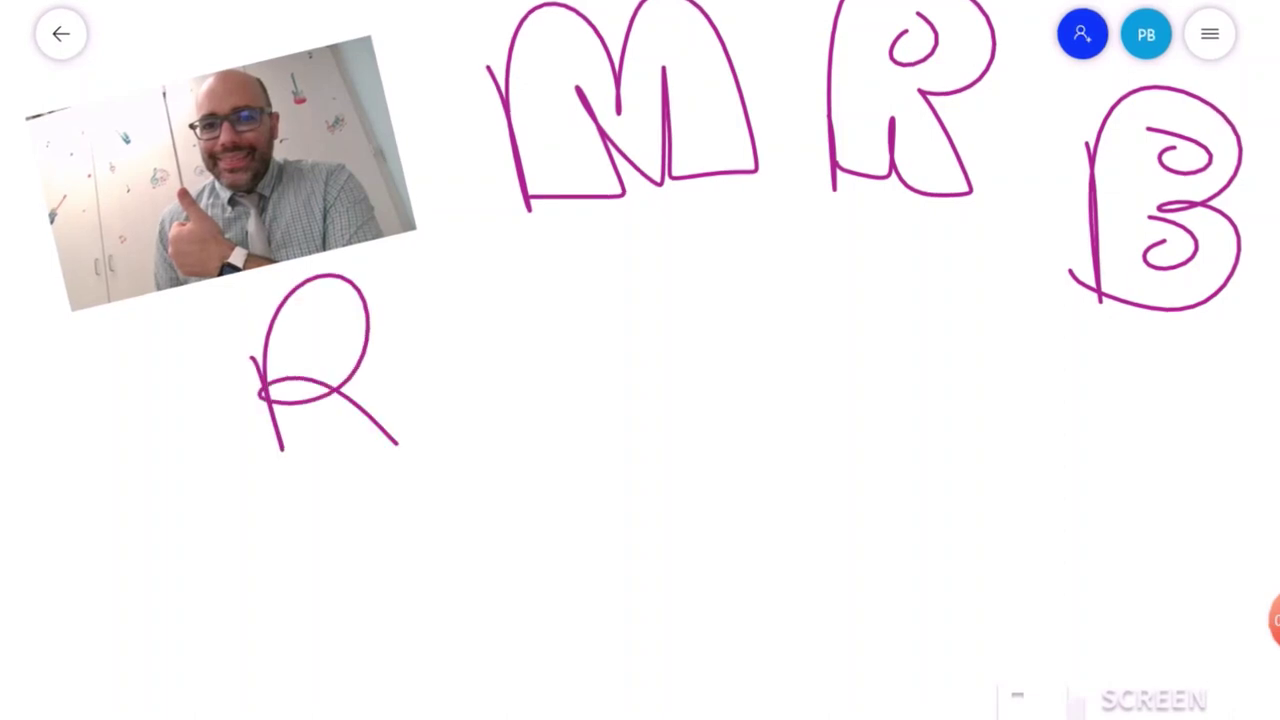
drag(590, 305, 607, 415)
drag(562, 355, 657, 352)
drag(752, 296, 885, 296)
drag(790, 300, 782, 415)
drag(897, 355, 835, 452)
mouse_move(925, 395)
mouse_down()
mouse_move(928, 492)
mouse_move(975, 400)
mouse_up()
drag(1000, 416, 1032, 430)
Add the final s, an exclamation mark and a staff line under the title
drag(1098, 382, 1036, 445)
drag(1198, 345, 1165, 465)
drag(102, 547, 392, 548)
drag(192, 555, 240, 568)
Draw half, quarter and whole rest symbols below and begin an eighth rest
drag(455, 490, 495, 640)
drag(580, 563, 807, 563)
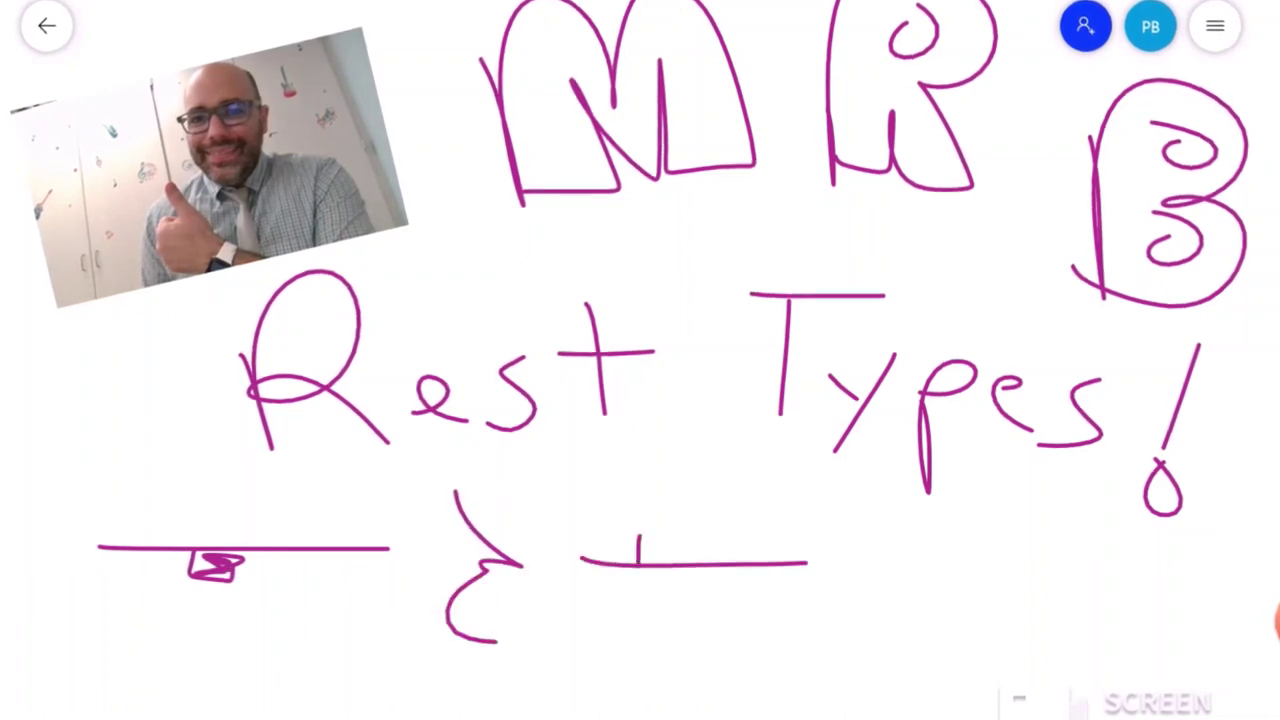
drag(636, 540, 700, 558)
mouse_move(912, 550)
mouse_down()
mouse_move(929, 549)
mouse_move(915, 652)
mouse_up()
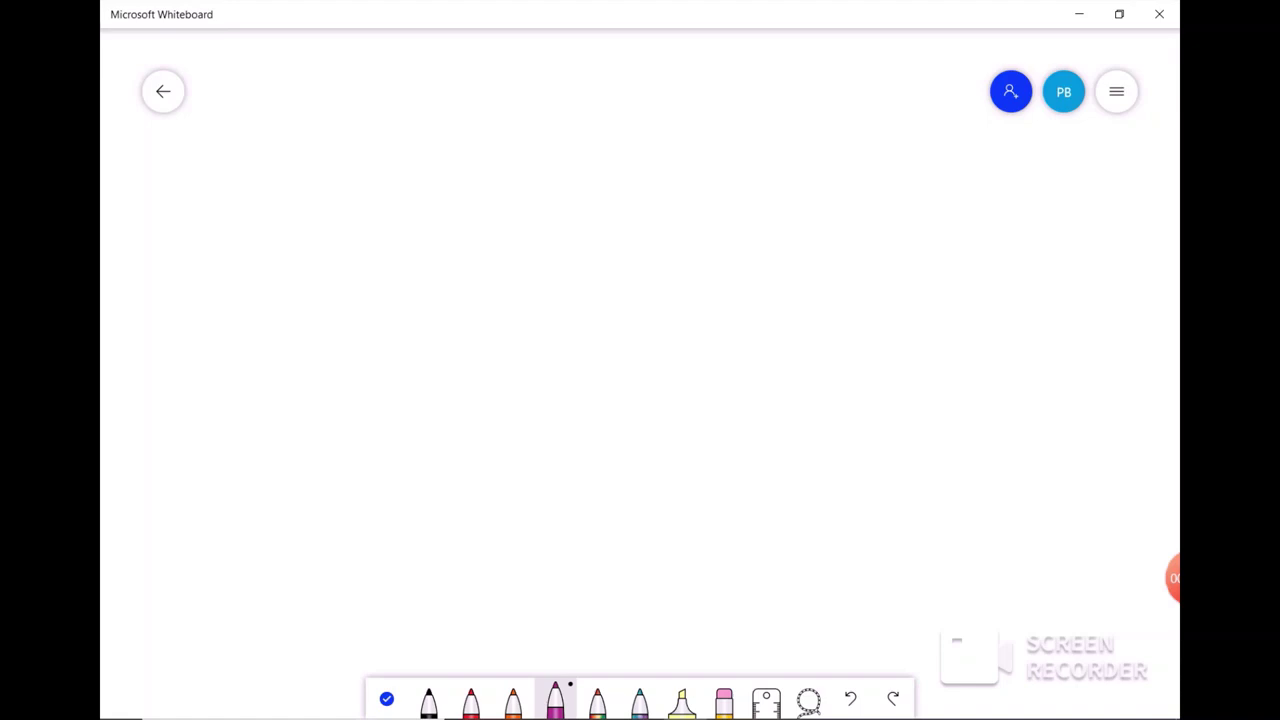
Draw a quarter, half, whole and dotted half note in a row, with beamed eighth notes below
mouse_move(410, 432)
mouse_down()
mouse_move(396, 404)
mouse_move(358, 440)
mouse_move(388, 410)
mouse_move(378, 444)
mouse_move(392, 440)
mouse_move(411, 257)
mouse_up()
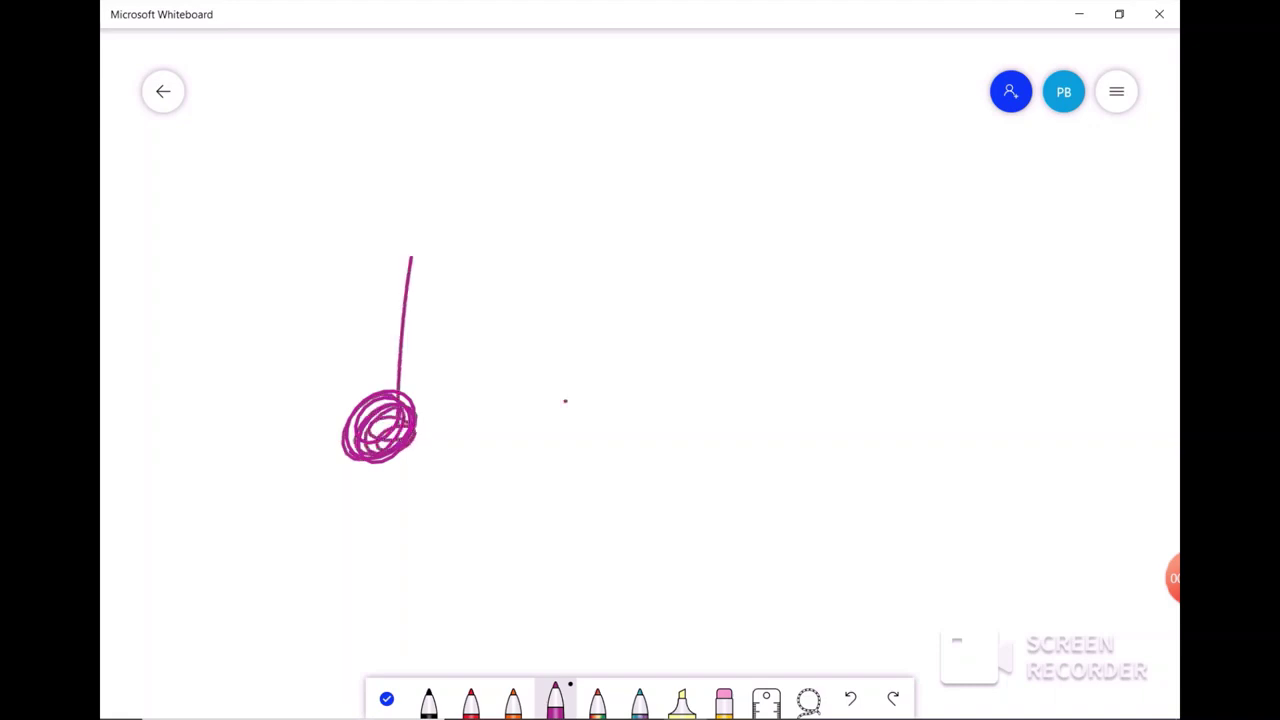
drag(565, 401, 585, 410)
drag(552, 233, 583, 470)
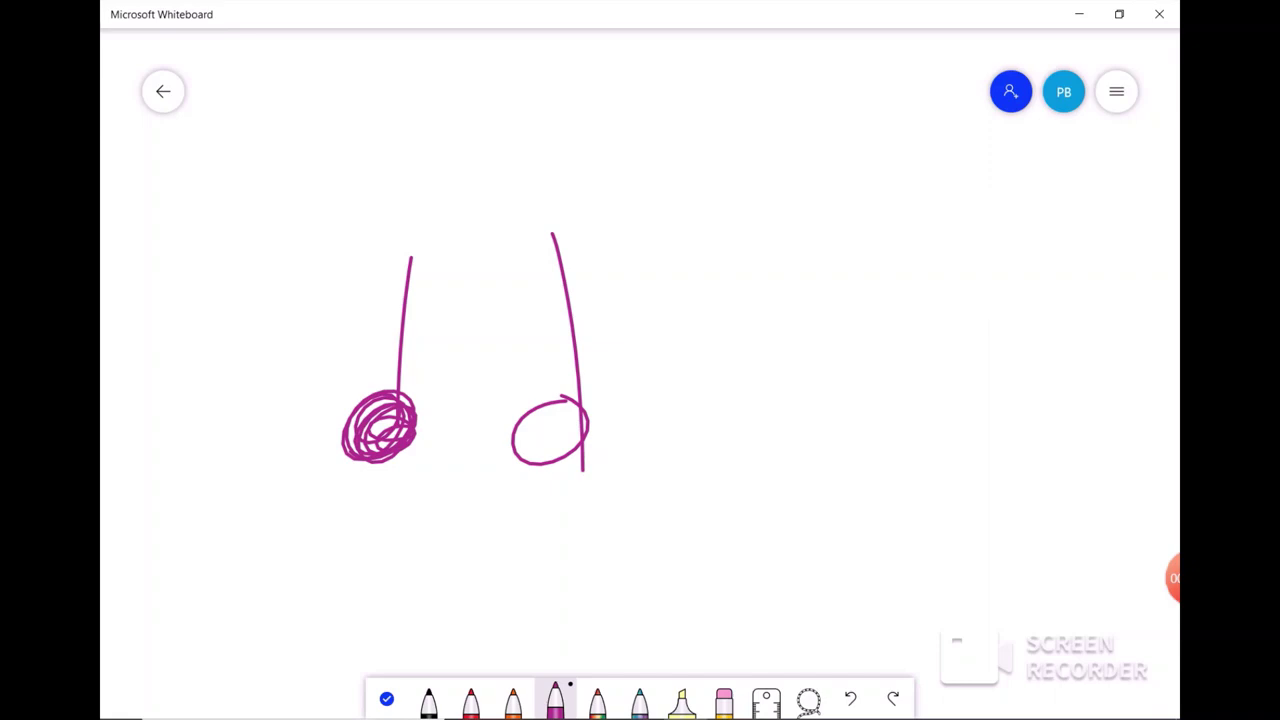
mouse_move(731, 386)
mouse_down()
mouse_move(682, 448)
mouse_move(737, 393)
mouse_up()
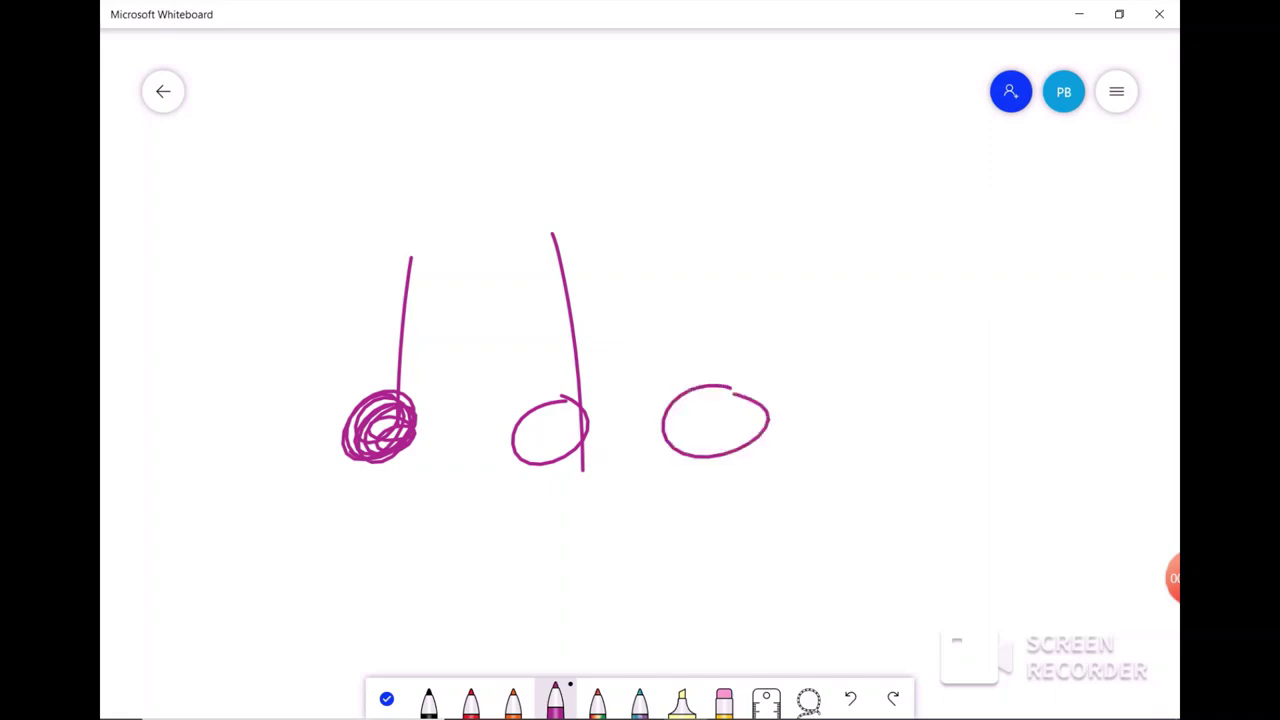
mouse_move(905, 372)
mouse_down()
mouse_move(924, 432)
mouse_move(926, 380)
mouse_up()
drag(901, 268, 910, 368)
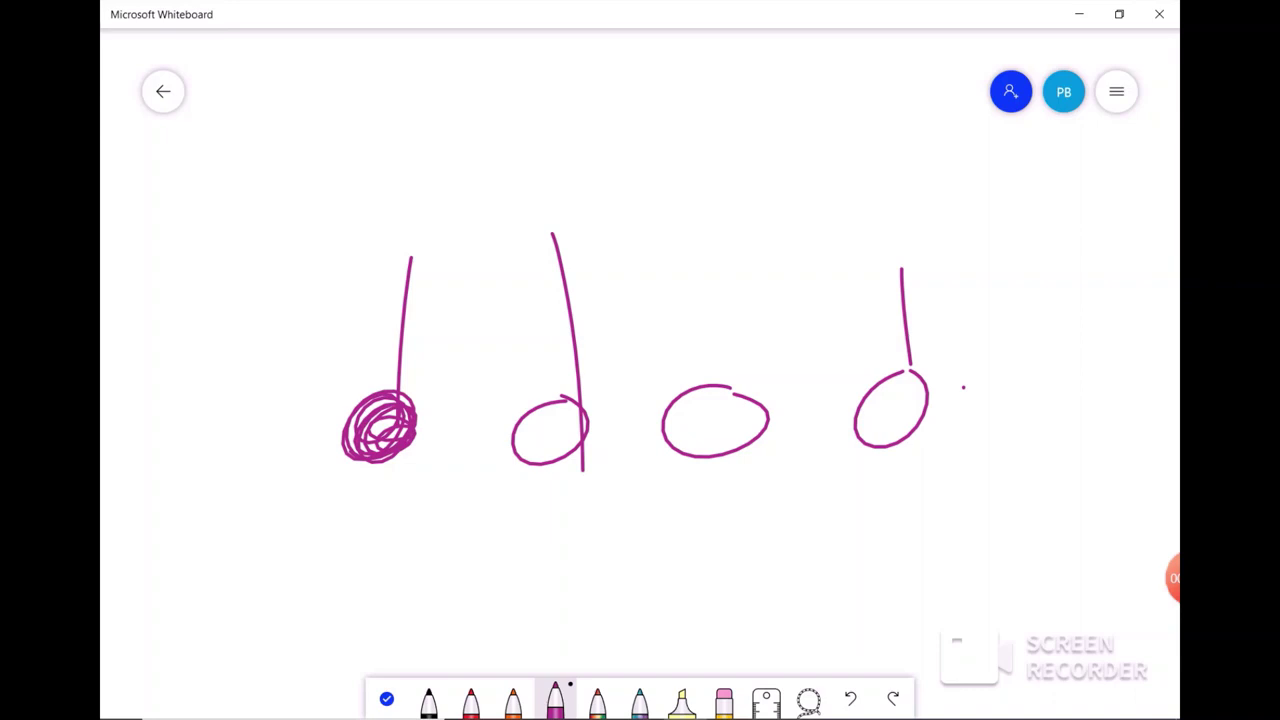
mouse_move(738, 585)
mouse_down()
mouse_move(700, 592)
mouse_move(742, 584)
mouse_move(849, 480)
mouse_move(800, 596)
mouse_move(818, 598)
mouse_move(790, 595)
mouse_move(810, 608)
mouse_up()
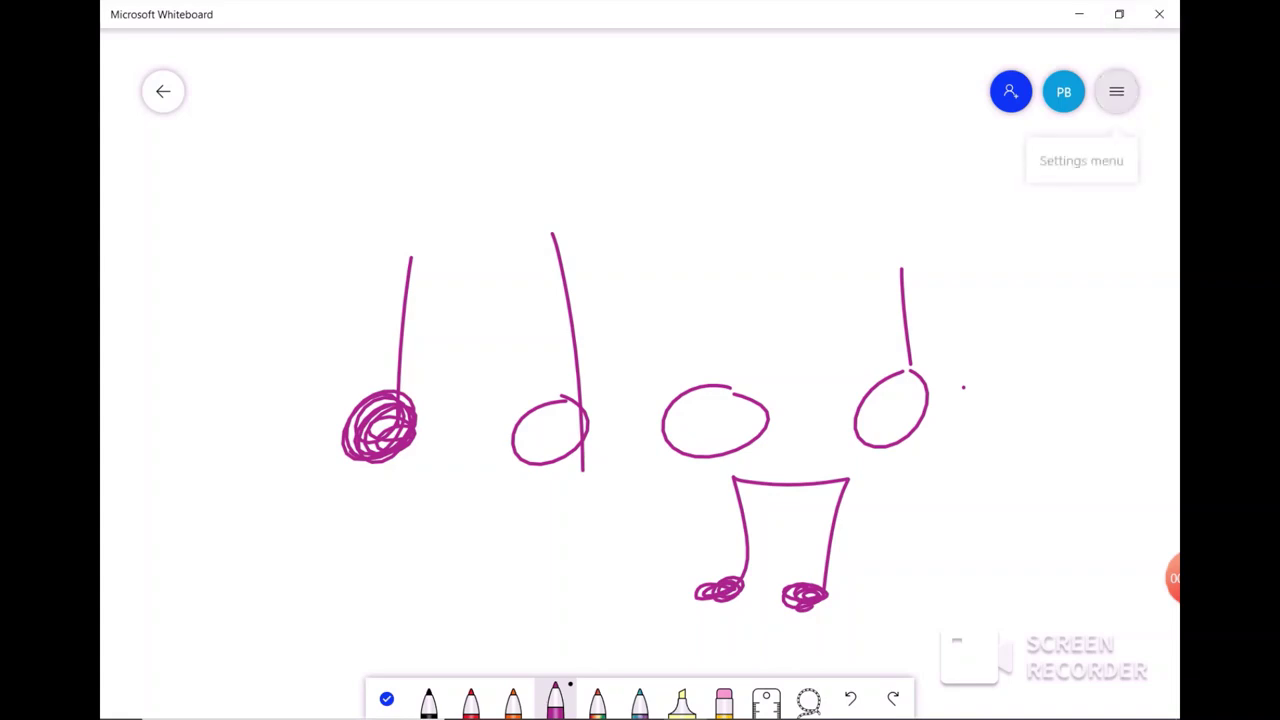
Clear the canvas and handwrite the title 'Quarter Rest'
click(1116, 91)
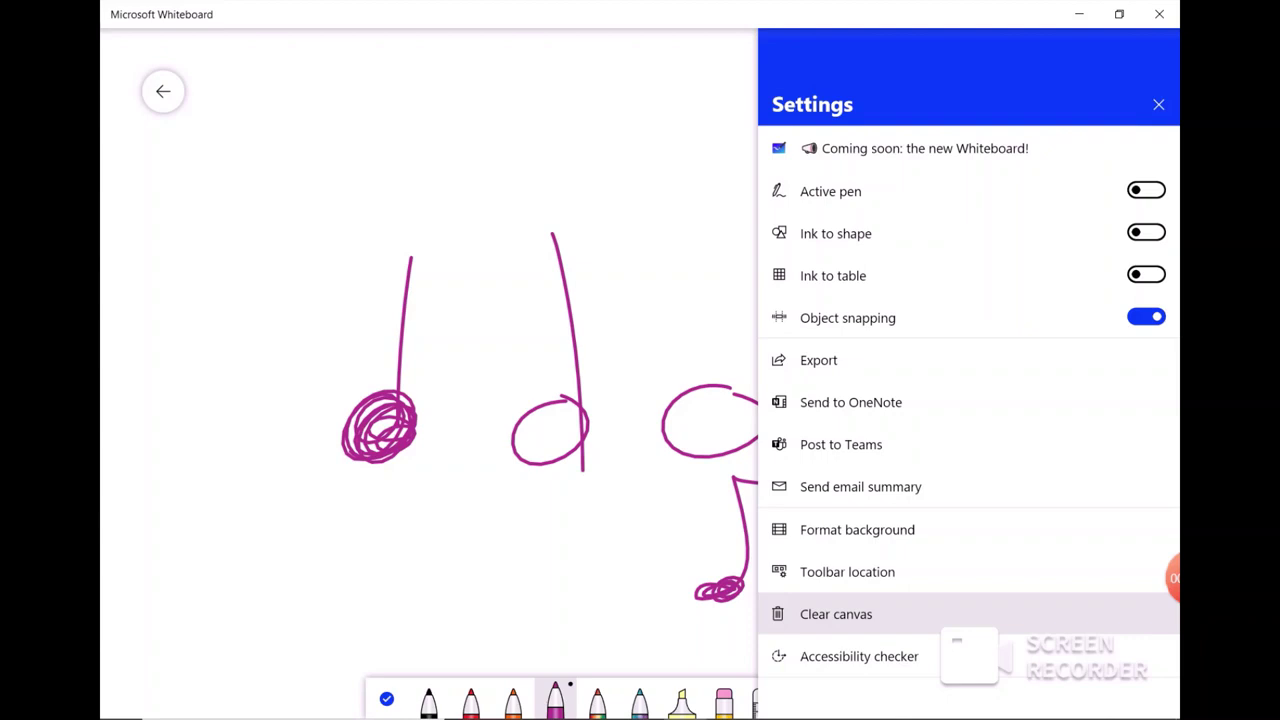
click(836, 614)
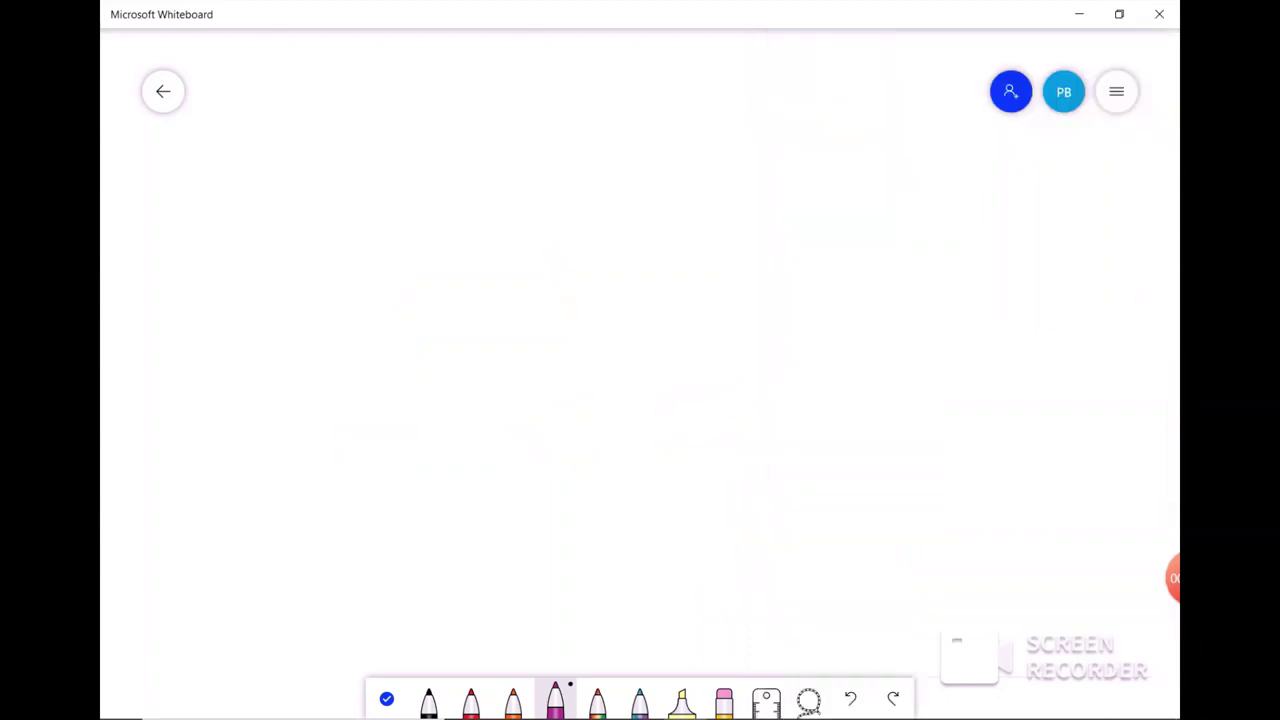
mouse_move(356, 105)
mouse_down()
mouse_move(347, 208)
mouse_move(364, 102)
mouse_up()
drag(353, 162, 368, 234)
drag(441, 212, 510, 178)
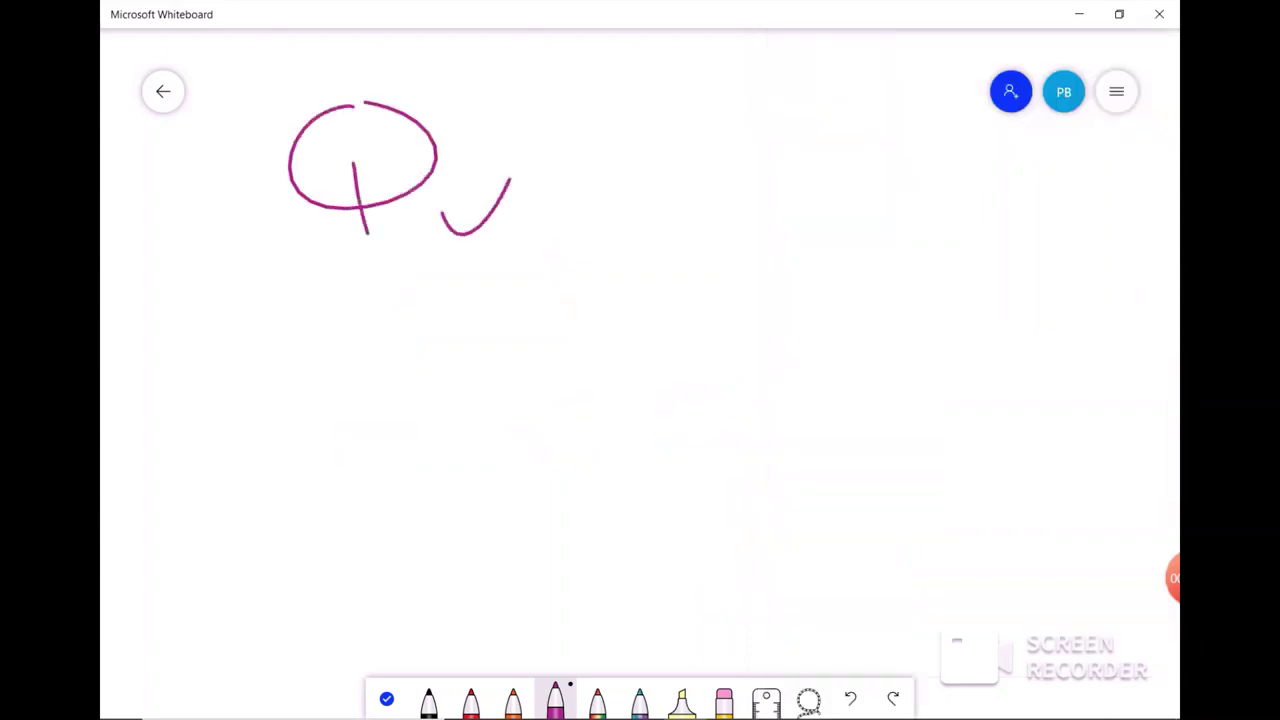
drag(582, 200, 610, 252)
drag(634, 202, 671, 173)
drag(726, 142, 726, 244)
mouse_move(698, 202)
mouse_down()
mouse_move(853, 212)
mouse_move(894, 174)
mouse_up()
mouse_move(580, 306)
mouse_down()
mouse_move(590, 404)
mouse_move(668, 352)
mouse_move(742, 370)
mouse_up()
mouse_move(776, 310)
mouse_down()
mouse_move(782, 366)
mouse_move(738, 386)
mouse_up()
mouse_move(843, 274)
mouse_down()
mouse_move(840, 366)
mouse_move(864, 318)
mouse_up()
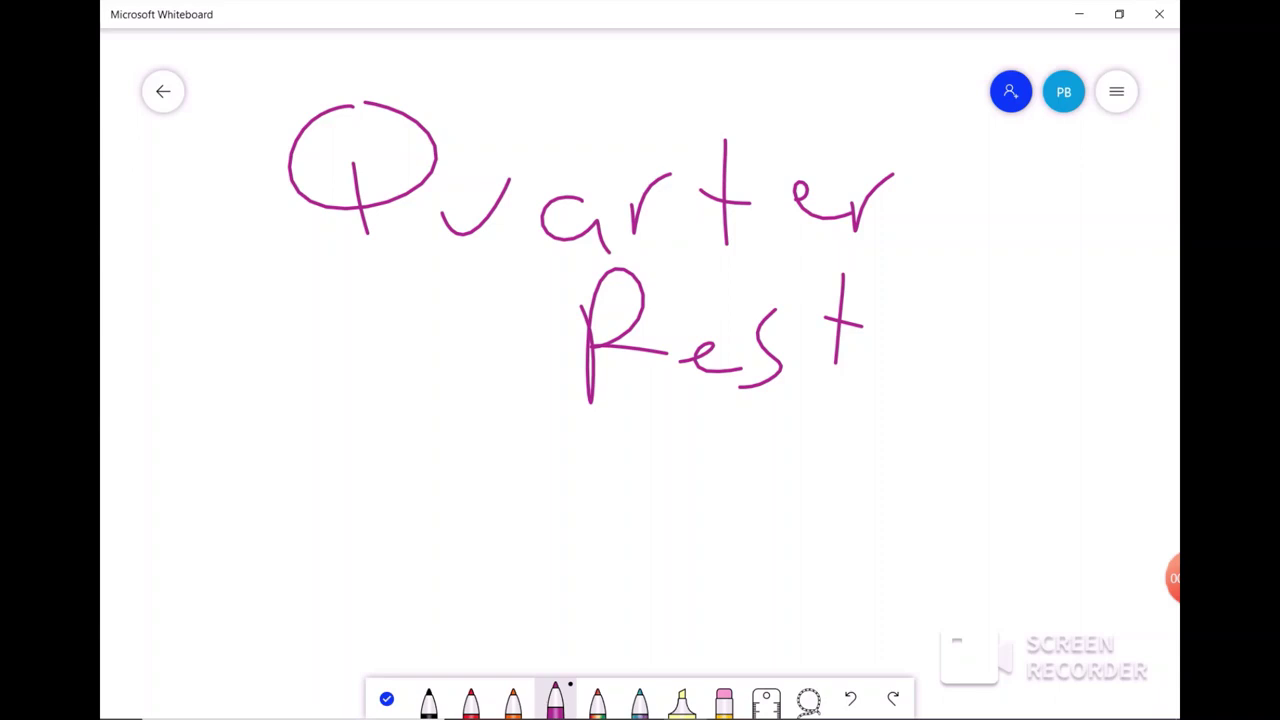
Draw four quarter rest symbols in a row under the title
mouse_move(200, 314)
mouse_down()
mouse_move(244, 350)
mouse_move(198, 384)
mouse_move(252, 410)
mouse_move(270, 482)
mouse_move(296, 482)
mouse_up()
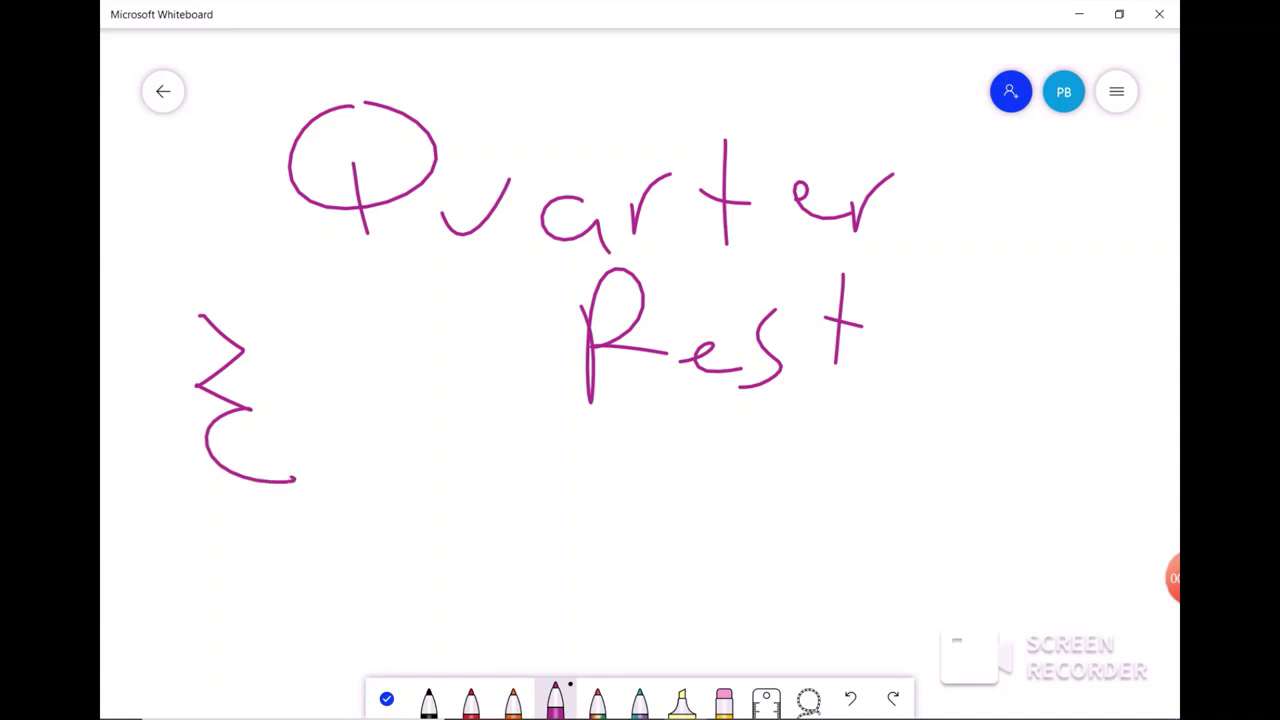
mouse_move(326, 338)
mouse_down()
mouse_move(392, 404)
mouse_move(328, 435)
mouse_move(393, 466)
mouse_move(374, 465)
mouse_move(418, 552)
mouse_up()
mouse_move(470, 384)
mouse_down()
mouse_move(528, 454)
mouse_move(467, 484)
mouse_move(548, 526)
mouse_move(485, 548)
mouse_move(548, 608)
mouse_up()
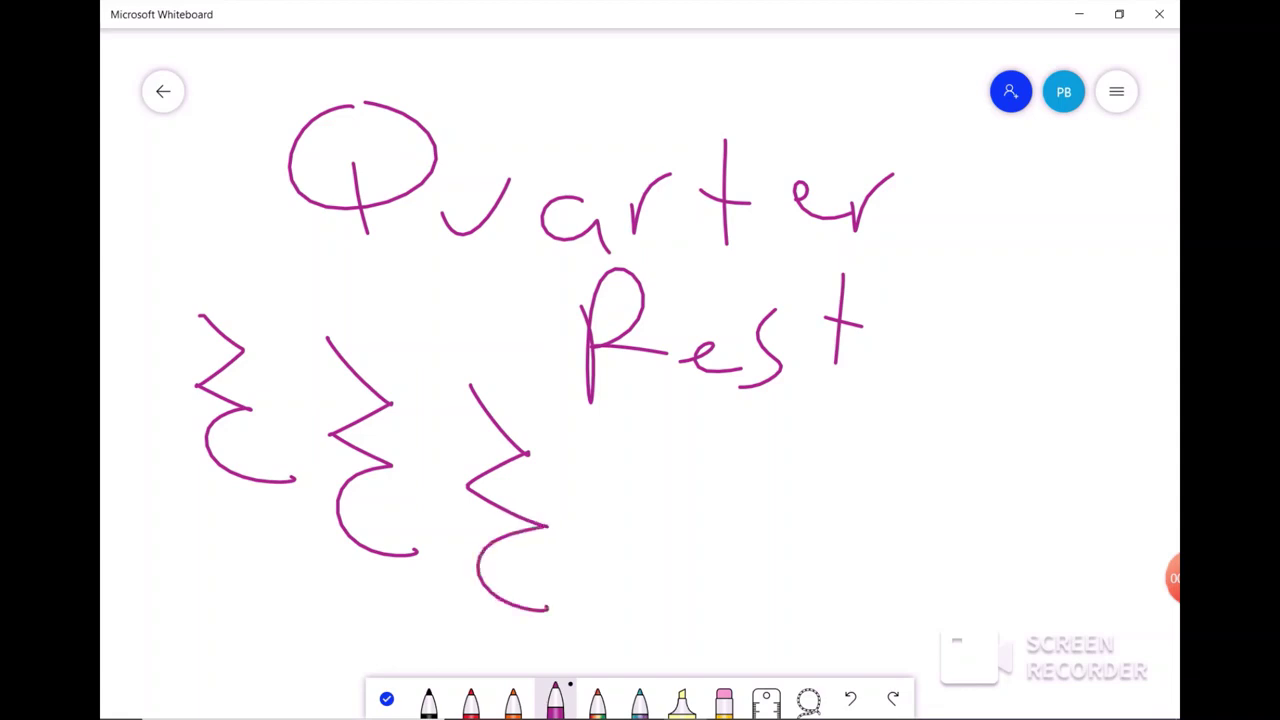
mouse_move(648, 418)
mouse_down()
mouse_move(697, 473)
mouse_move(623, 527)
mouse_move(682, 559)
mouse_move(688, 618)
mouse_move(718, 617)
mouse_up()
drag(698, 470, 690, 483)
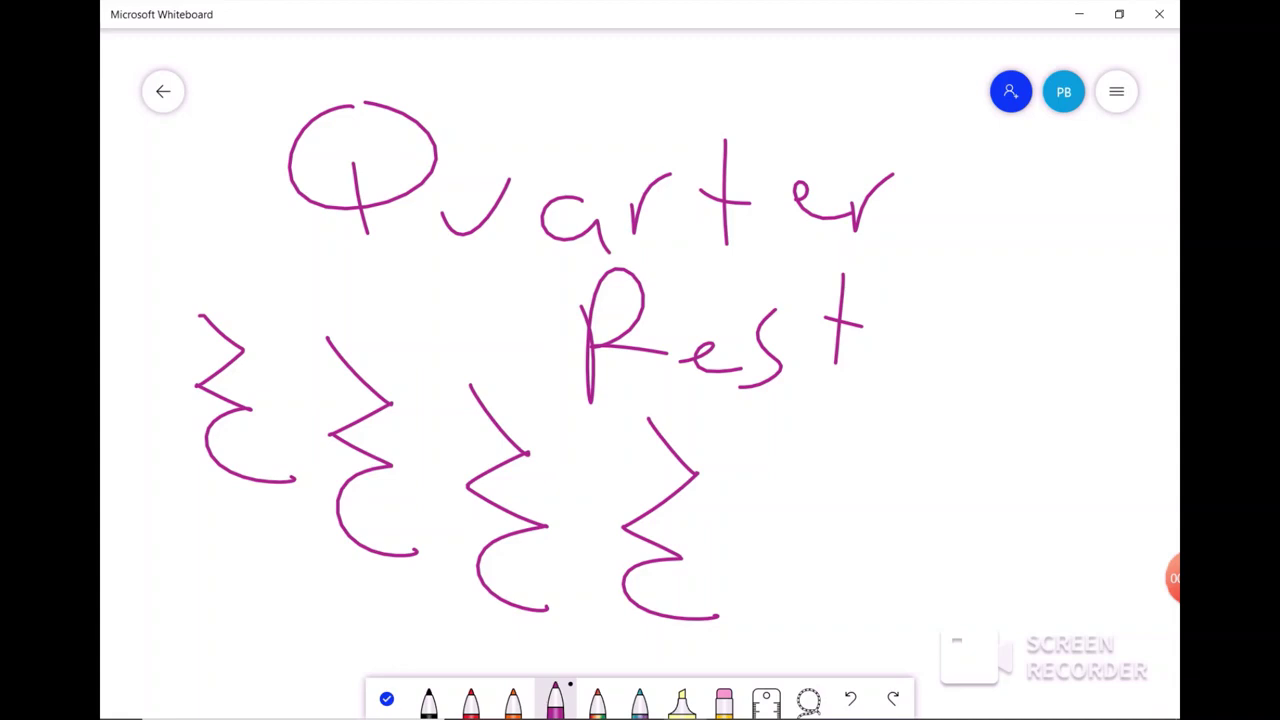
Write '1 beat' beside the rests and circle it
mouse_move(794, 460)
mouse_down()
mouse_move(837, 454)
mouse_move(843, 494)
mouse_move(876, 478)
mouse_up()
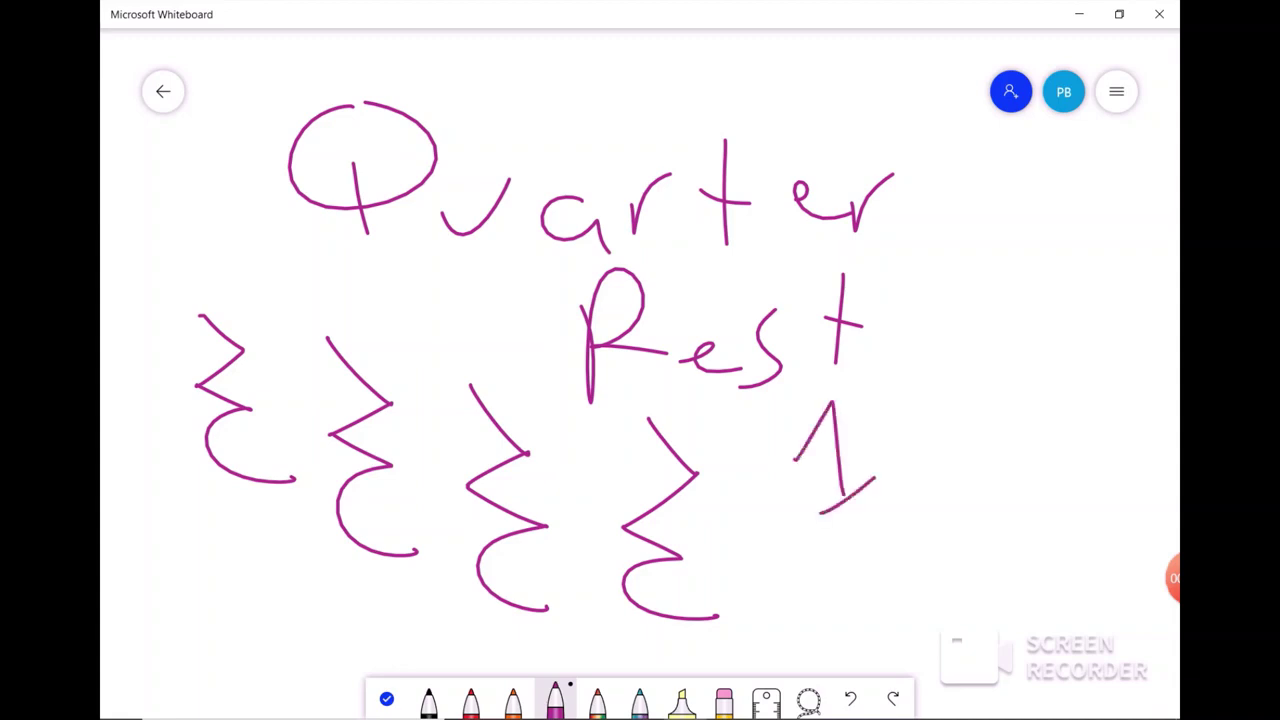
mouse_move(918, 386)
mouse_down()
mouse_move(926, 438)
mouse_move(906, 486)
mouse_up()
mouse_move(966, 455)
mouse_down()
mouse_move(1000, 474)
mouse_move(1040, 441)
mouse_move(1054, 478)
mouse_up()
mouse_move(1070, 410)
mouse_down()
mouse_move(1082, 456)
mouse_move(1122, 424)
mouse_up()
mouse_move(1122, 352)
mouse_down()
mouse_move(954, 352)
mouse_move(930, 544)
mouse_move(1114, 360)
mouse_up()
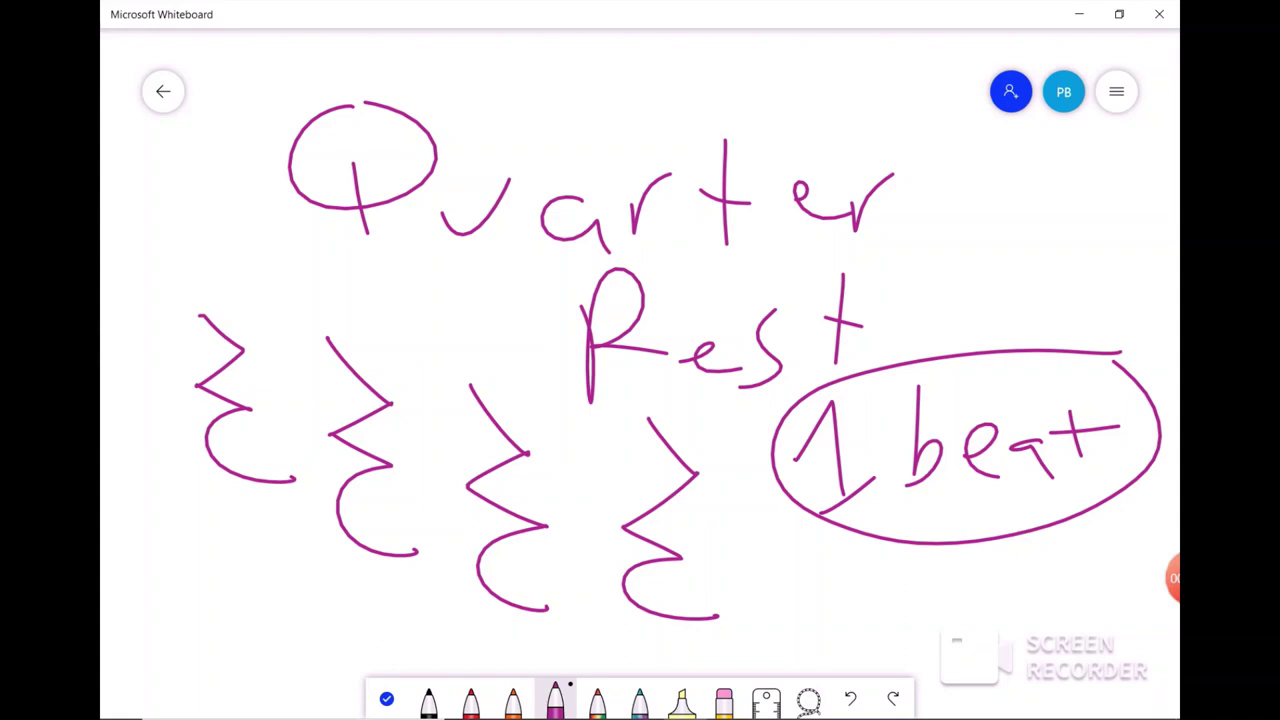
Clear the board and draw two quarter notes alternating with two quarter rests
click(1116, 91)
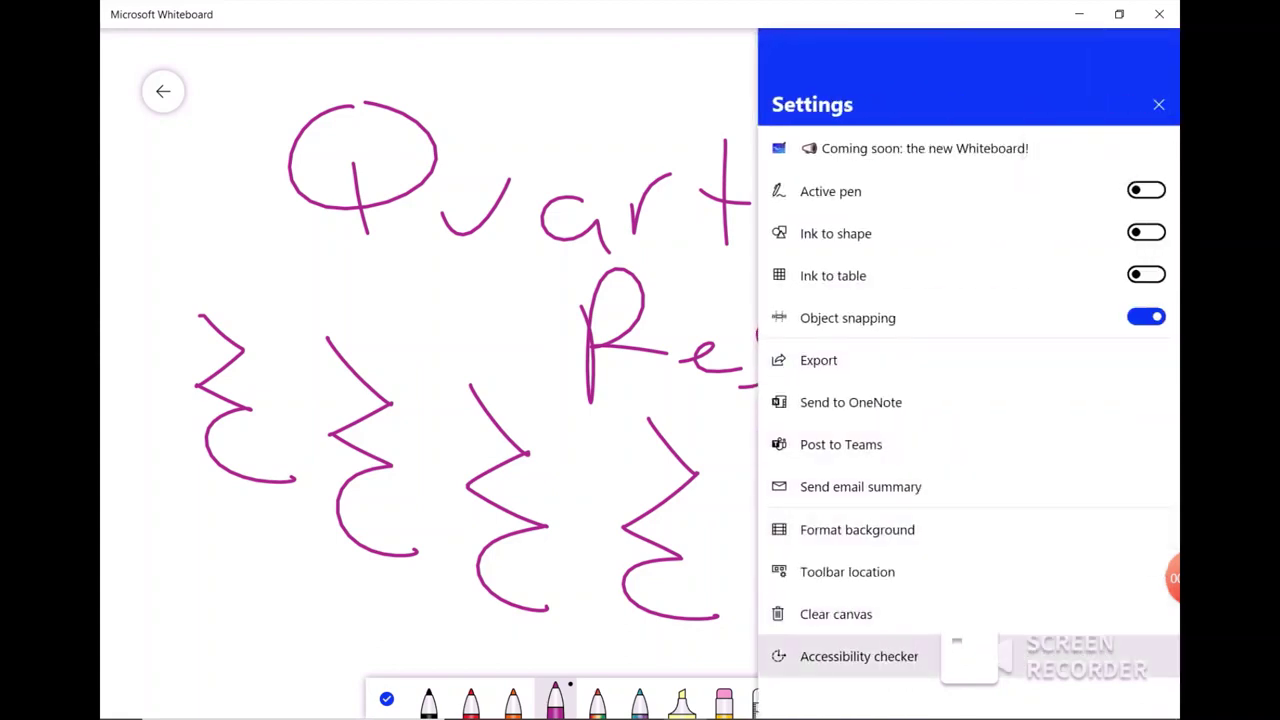
click(836, 614)
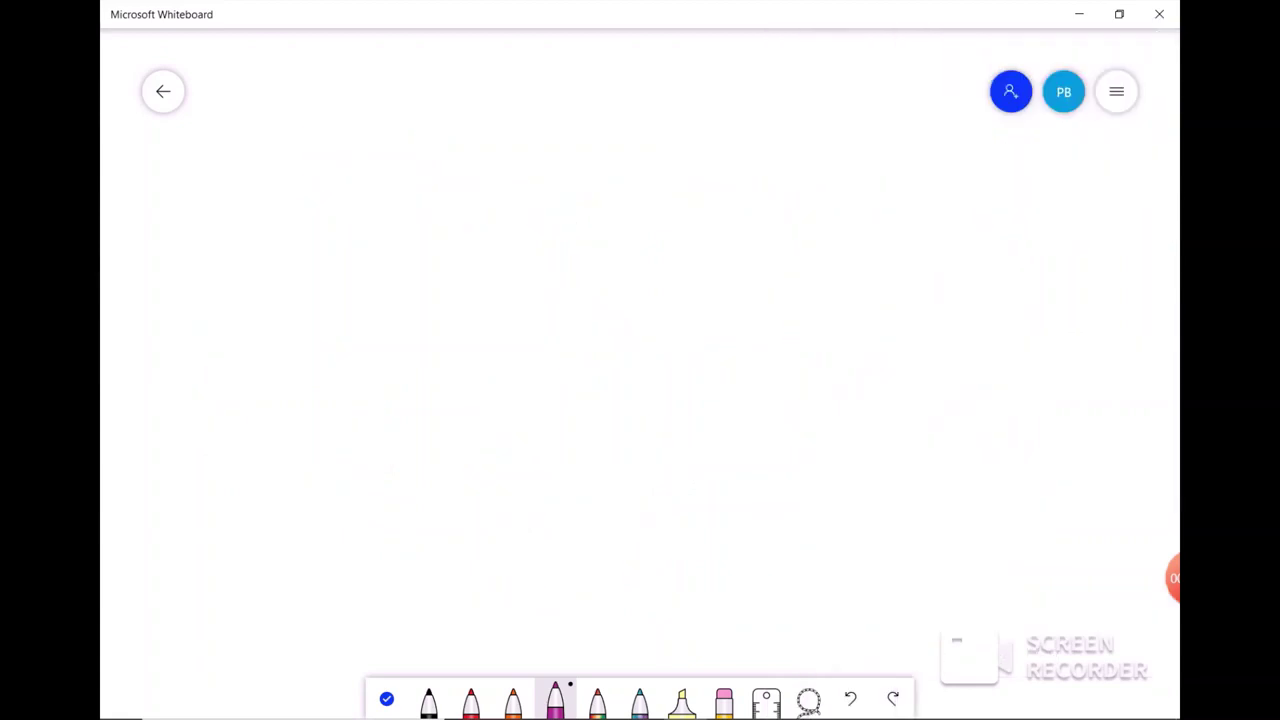
mouse_move(342, 426)
mouse_down()
mouse_move(330, 445)
mouse_move(355, 440)
mouse_move(340, 452)
mouse_move(370, 445)
mouse_up()
drag(346, 222, 376, 484)
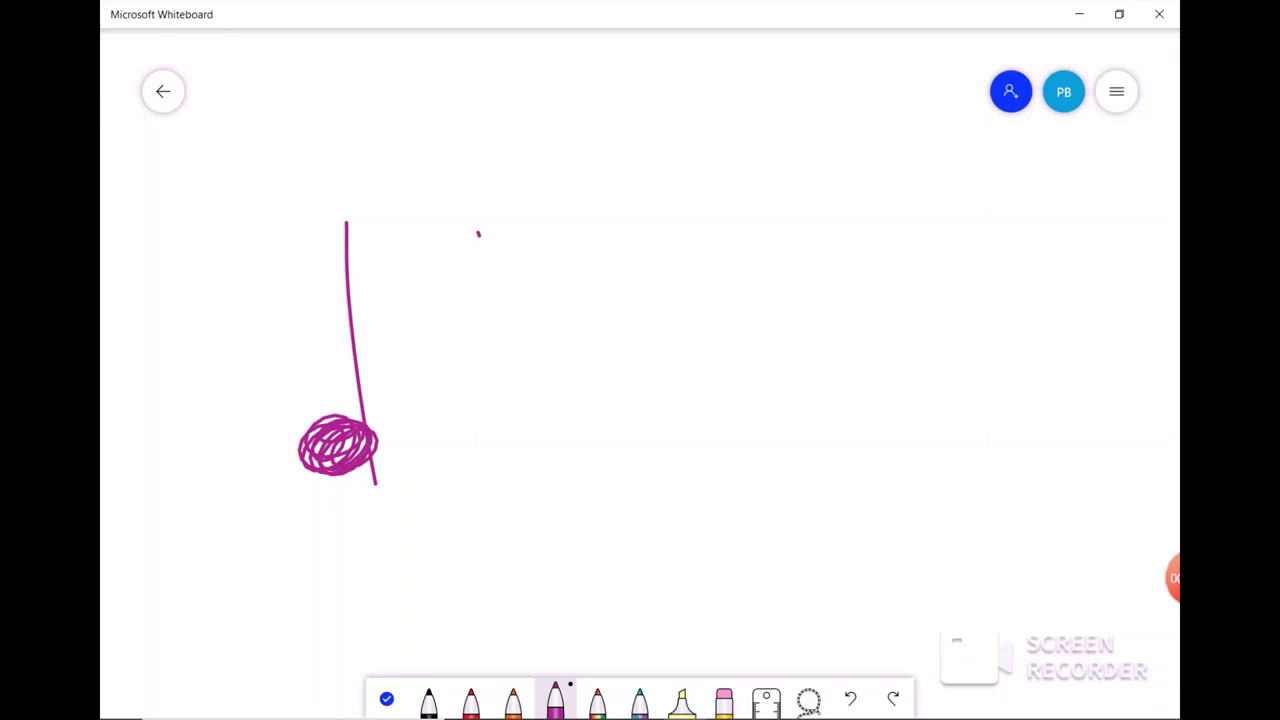
mouse_move(477, 231)
mouse_down()
mouse_move(532, 368)
mouse_move(531, 460)
mouse_up()
mouse_move(718, 418)
mouse_down()
mouse_move(690, 428)
mouse_move(722, 430)
mouse_move(705, 432)
mouse_up()
drag(695, 226, 699, 420)
drag(835, 228, 866, 472)
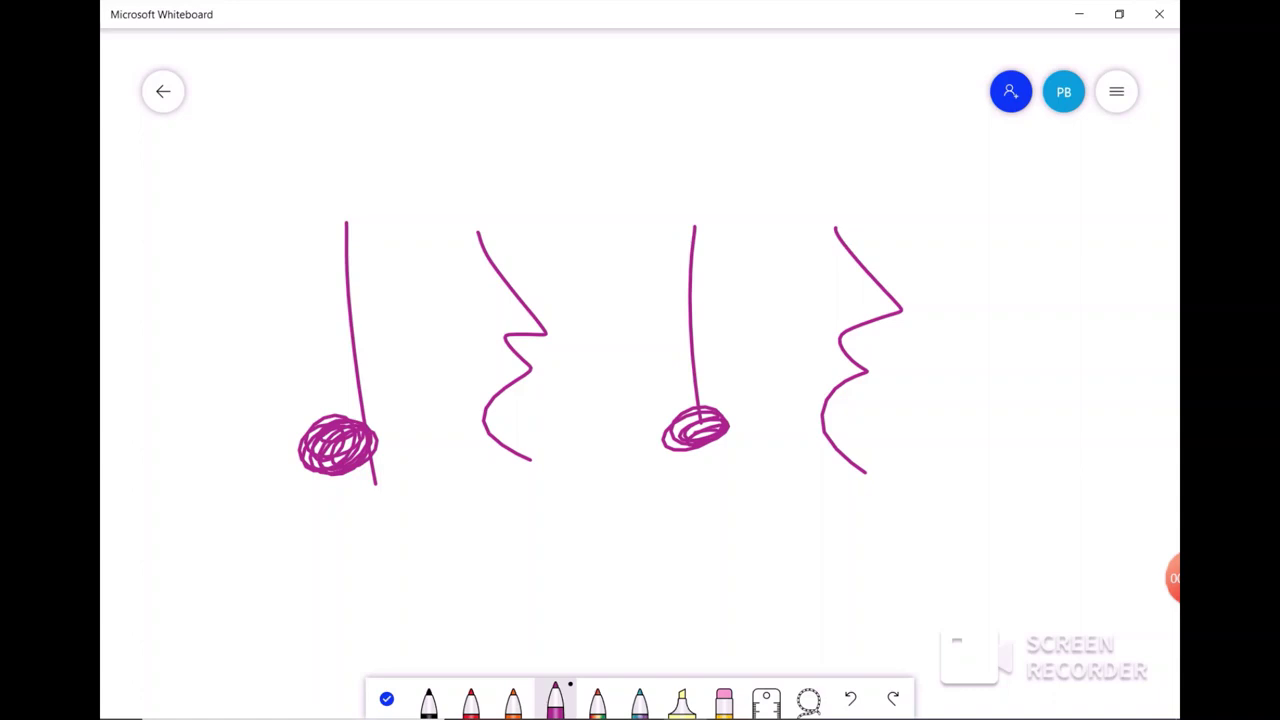
Label the figures beneath as beats 1, (2), 3 and (4)
drag(335, 524, 328, 582)
mouse_move(477, 522)
mouse_down()
mouse_move(500, 572)
mouse_move(530, 562)
mouse_up()
drag(532, 487, 556, 587)
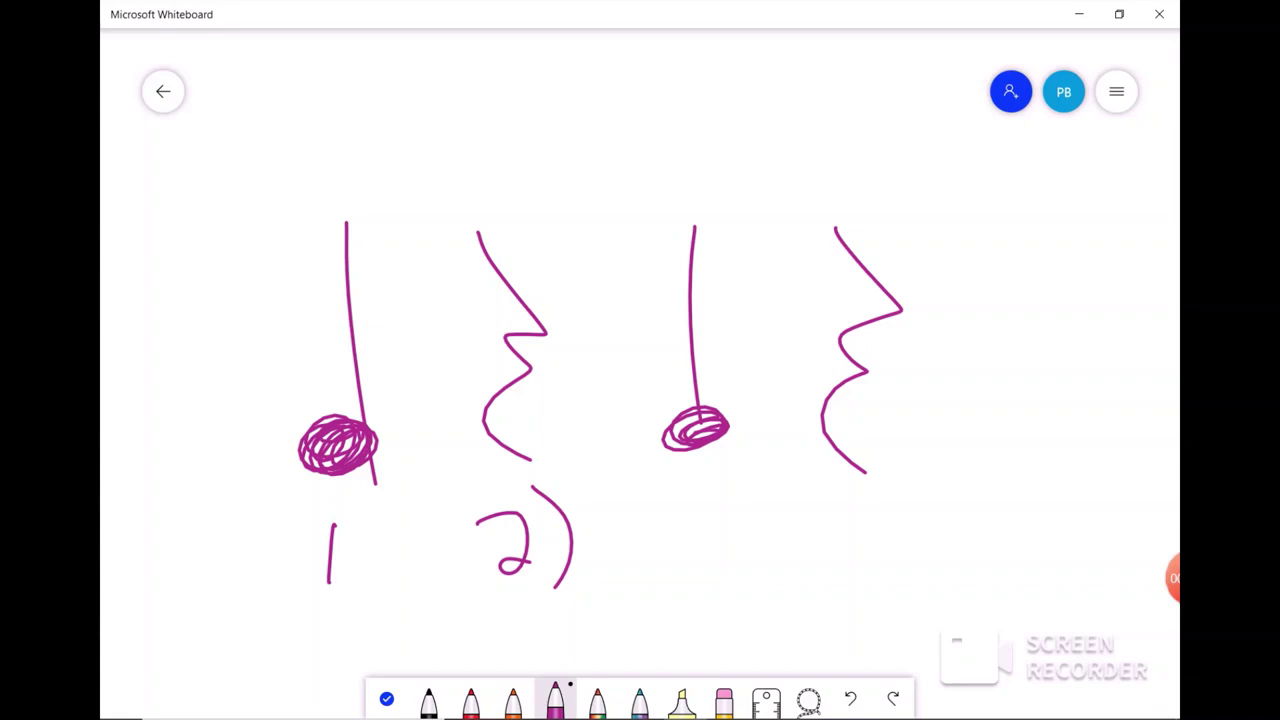
drag(465, 481, 478, 620)
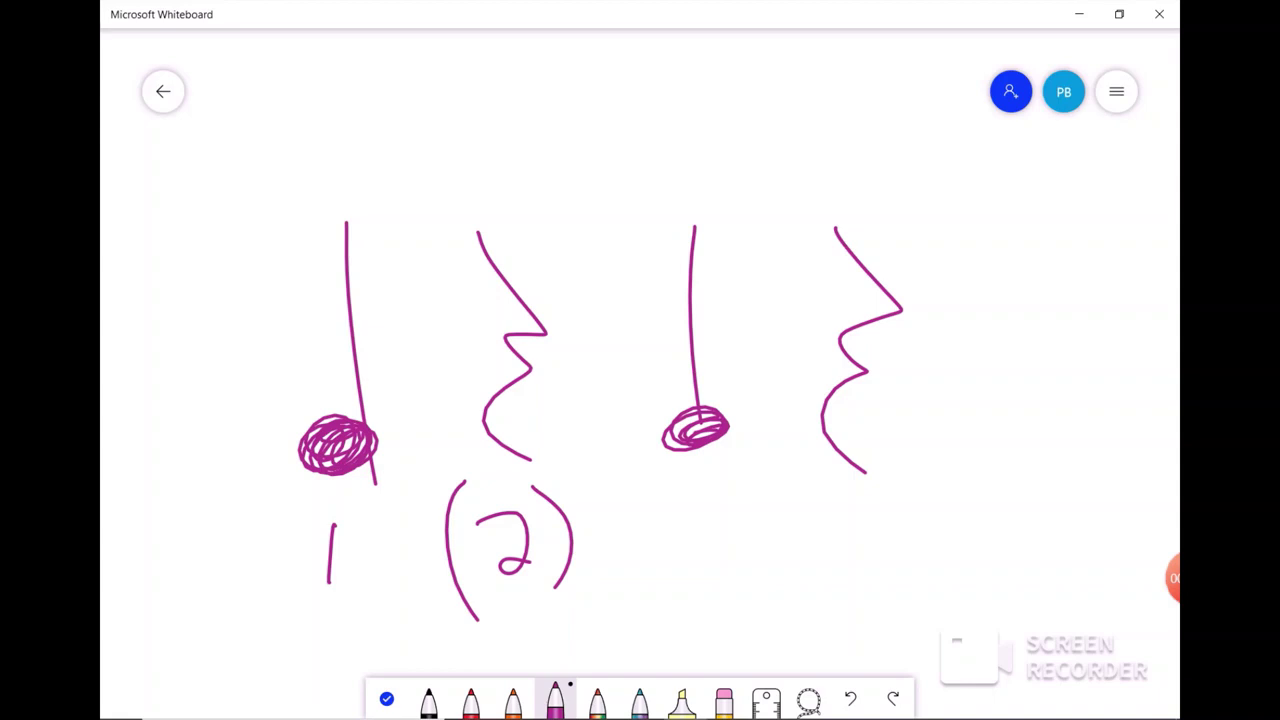
mouse_move(666, 538)
mouse_down()
mouse_move(720, 594)
mouse_move(670, 597)
mouse_up()
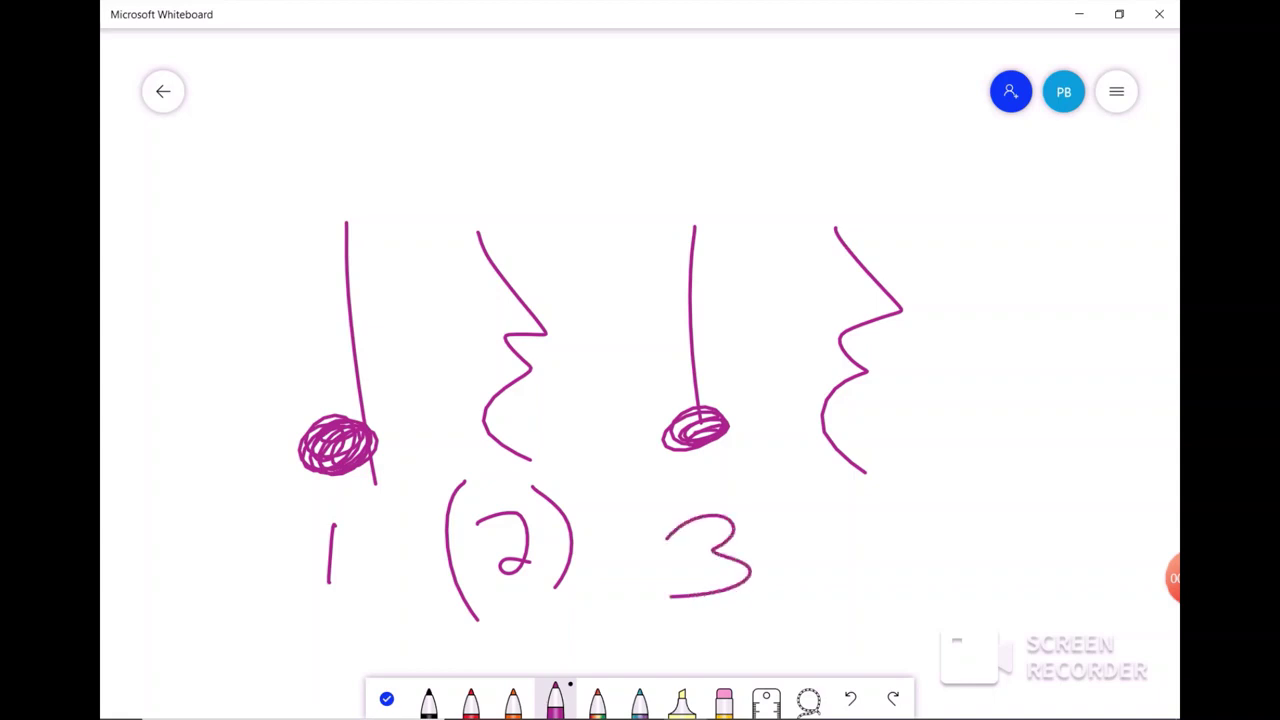
mouse_move(846, 512)
mouse_down()
mouse_move(848, 542)
mouse_move(893, 538)
mouse_up()
drag(893, 524, 894, 566)
drag(906, 489, 917, 605)
drag(843, 480, 838, 586)
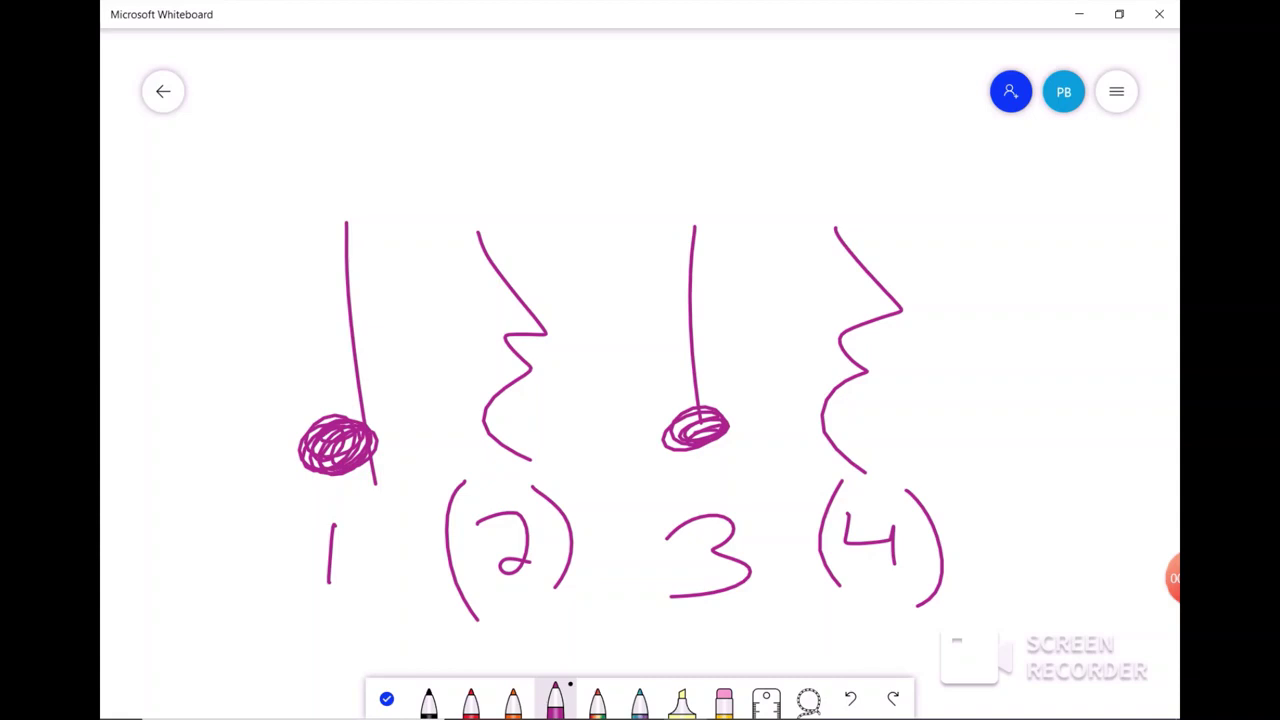
Circle figures 1 and 3 and draw downward arrows above zigzags 2 and 4
mouse_move(366, 138)
mouse_down()
mouse_move(192, 528)
mouse_move(340, 146)
mouse_up()
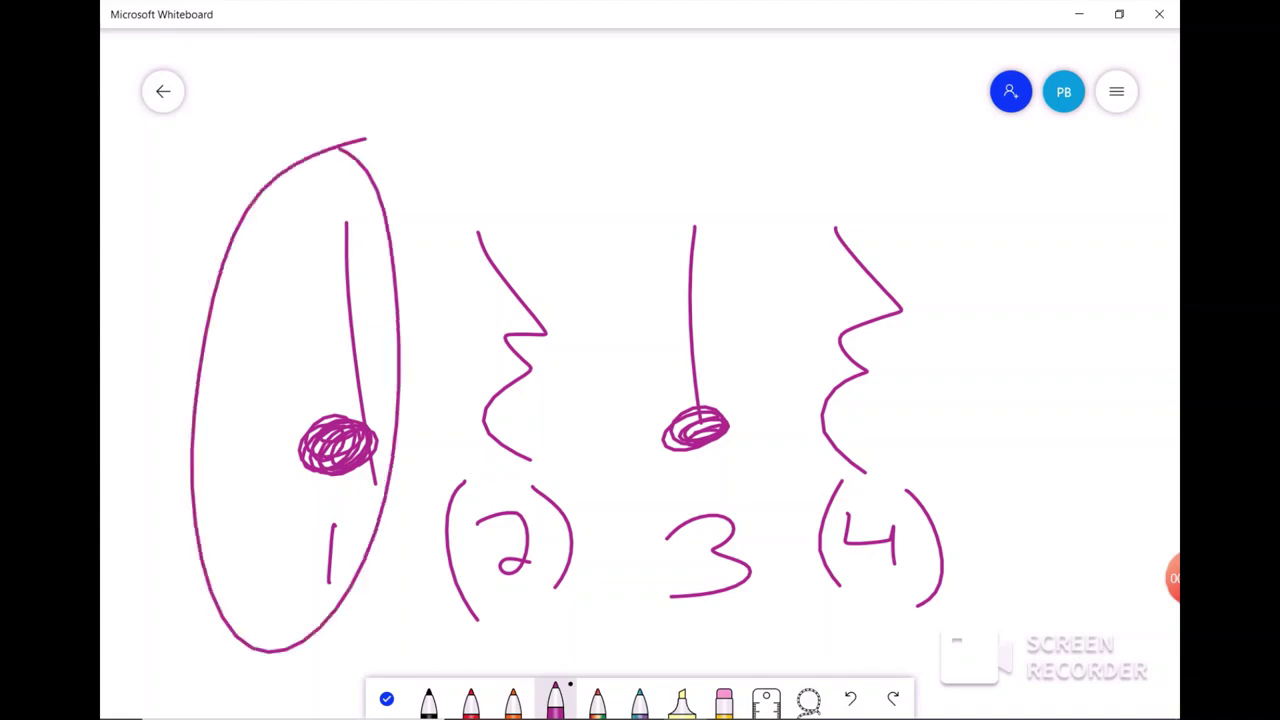
mouse_move(770, 205)
mouse_down()
mouse_move(588, 390)
mouse_move(752, 160)
mouse_up()
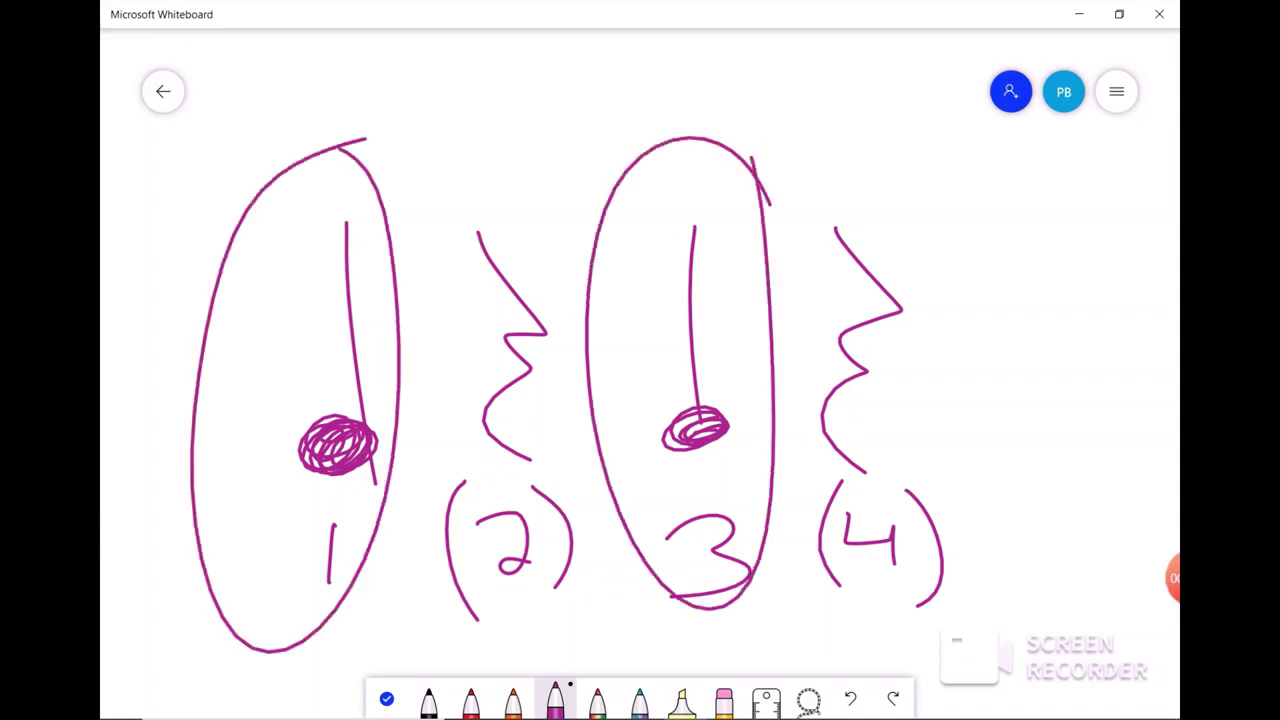
drag(490, 40, 533, 188)
mouse_move(474, 140)
mouse_down()
mouse_move(492, 174)
mouse_move(591, 145)
mouse_up()
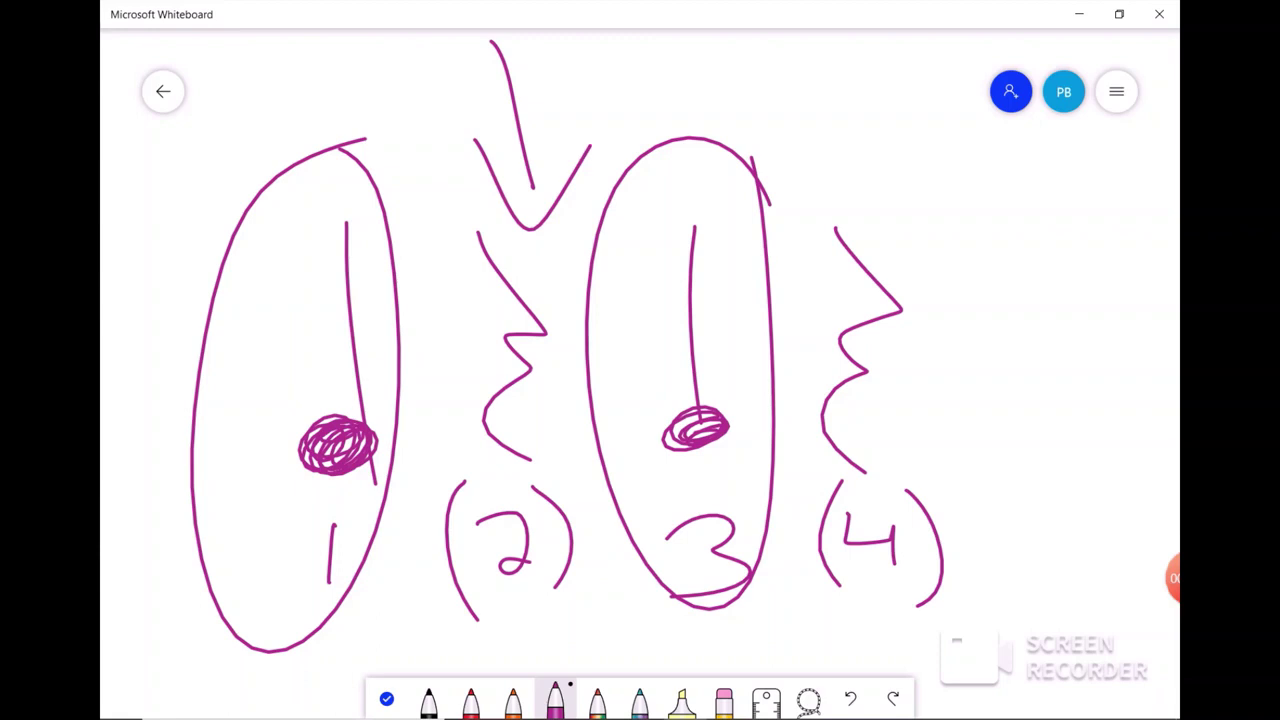
drag(907, 64, 900, 222)
mouse_move(857, 178)
mouse_down()
mouse_move(882, 246)
mouse_move(1004, 180)
mouse_up()
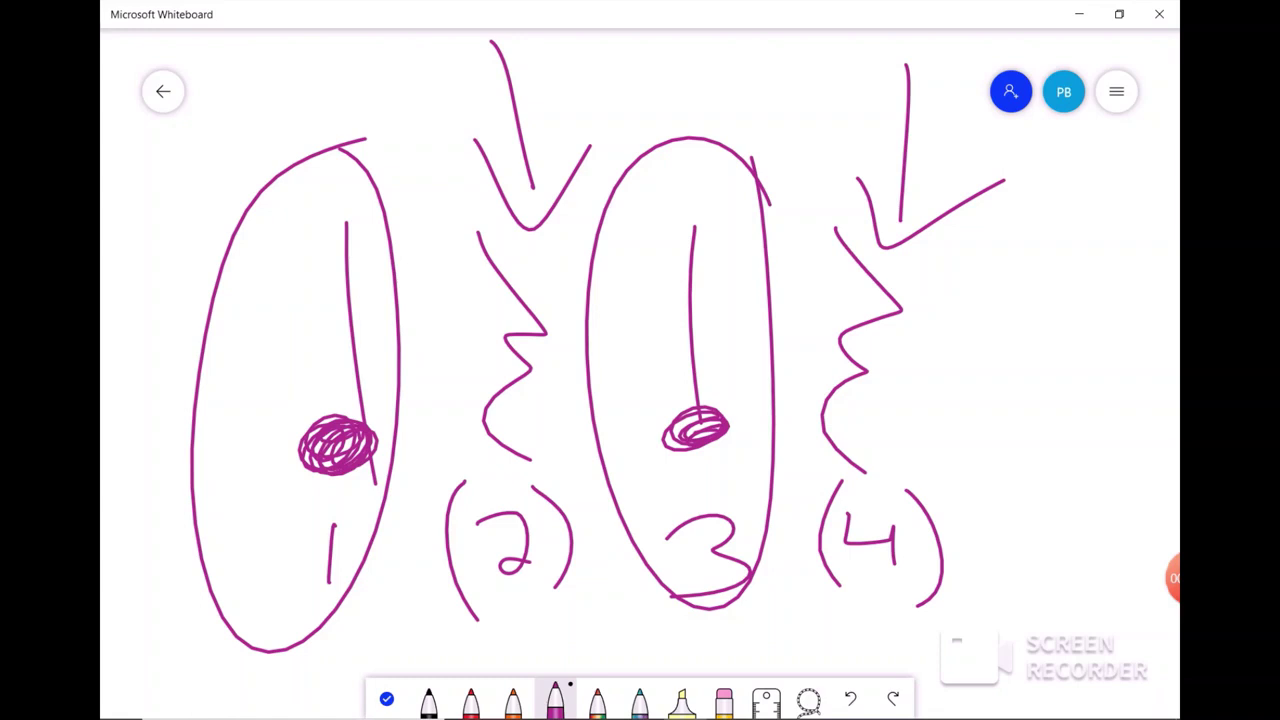
Clear the canvas and handwrite the word 'Half'
click(1116, 91)
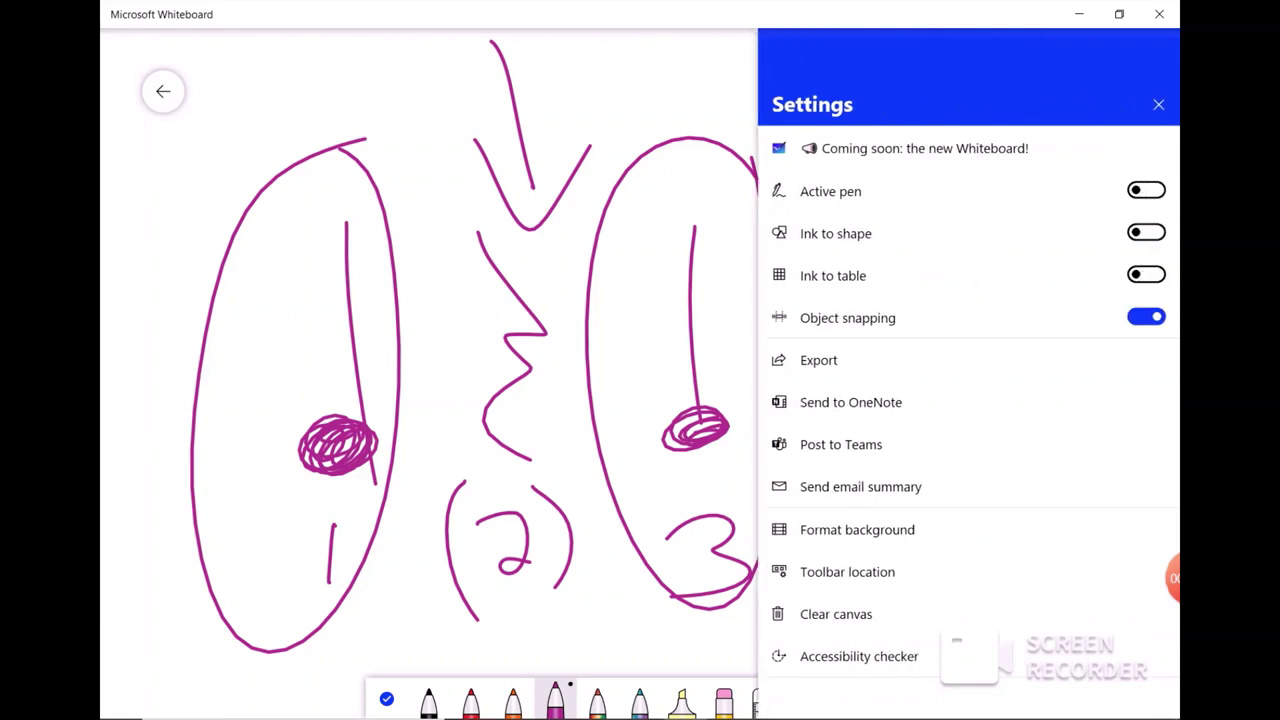
click(836, 614)
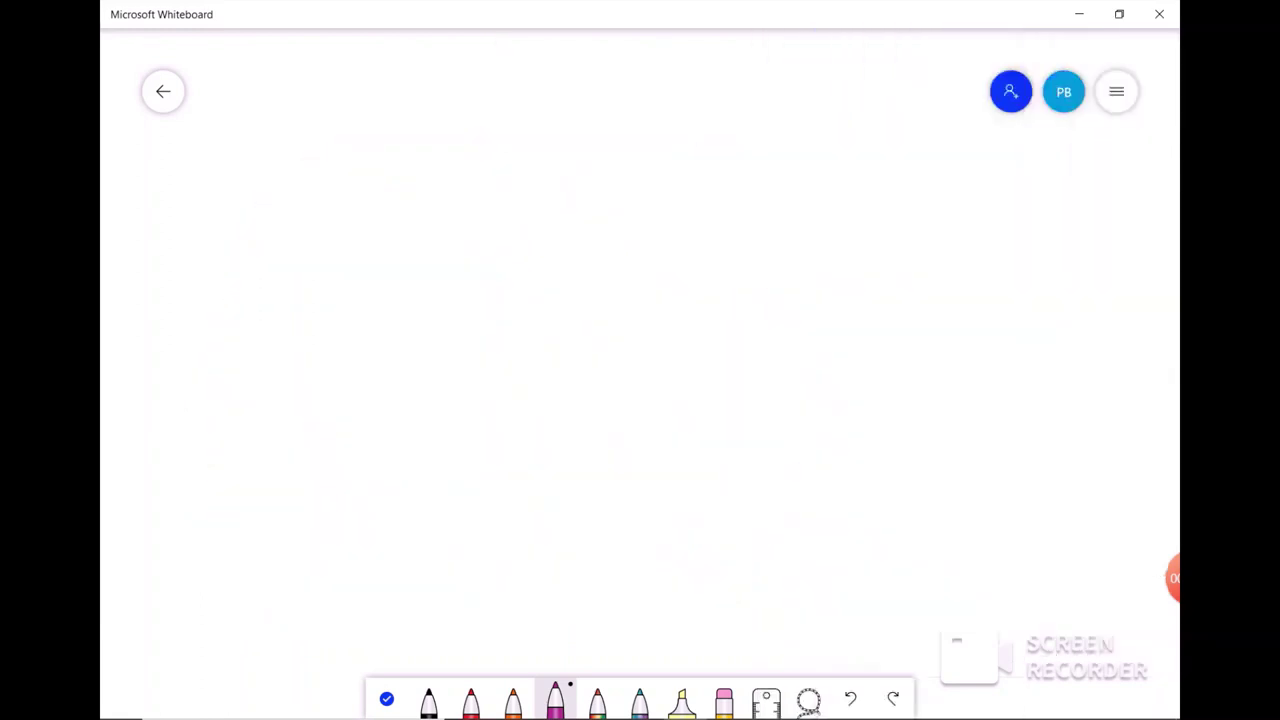
drag(291, 110, 309, 256)
drag(348, 115, 363, 237)
drag(285, 178, 328, 180)
mouse_move(444, 192)
mouse_down()
mouse_move(406, 200)
mouse_move(471, 242)
mouse_up()
drag(500, 101, 520, 236)
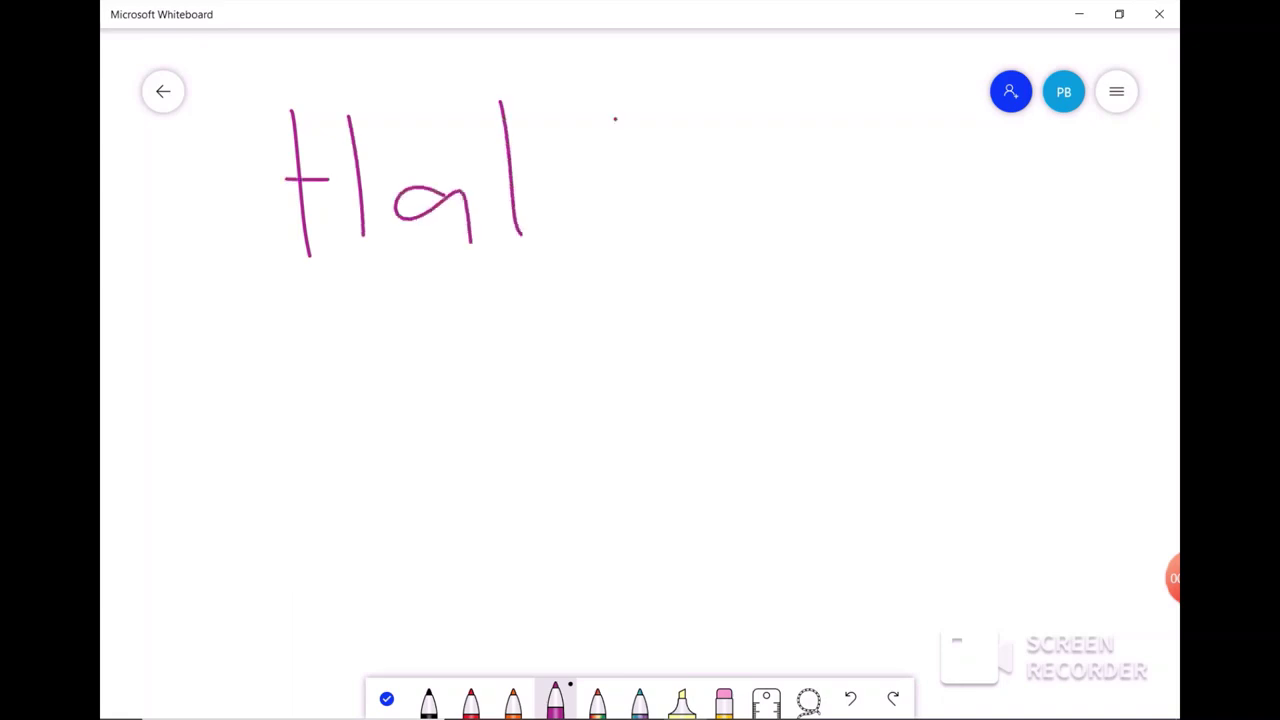
drag(617, 118, 601, 238)
drag(538, 165, 609, 164)
drag(316, 186, 372, 185)
Write 'Rests' after it to complete the title 'Half Rests'
drag(755, 174, 751, 258)
mouse_move(752, 178)
mouse_down()
mouse_move(752, 208)
mouse_move(855, 222)
mouse_up()
mouse_move(862, 207)
mouse_down()
mouse_move(884, 205)
mouse_move(893, 232)
mouse_up()
mouse_move(958, 205)
mouse_down()
mouse_move(976, 185)
mouse_move(920, 245)
mouse_up()
drag(1042, 143, 1019, 267)
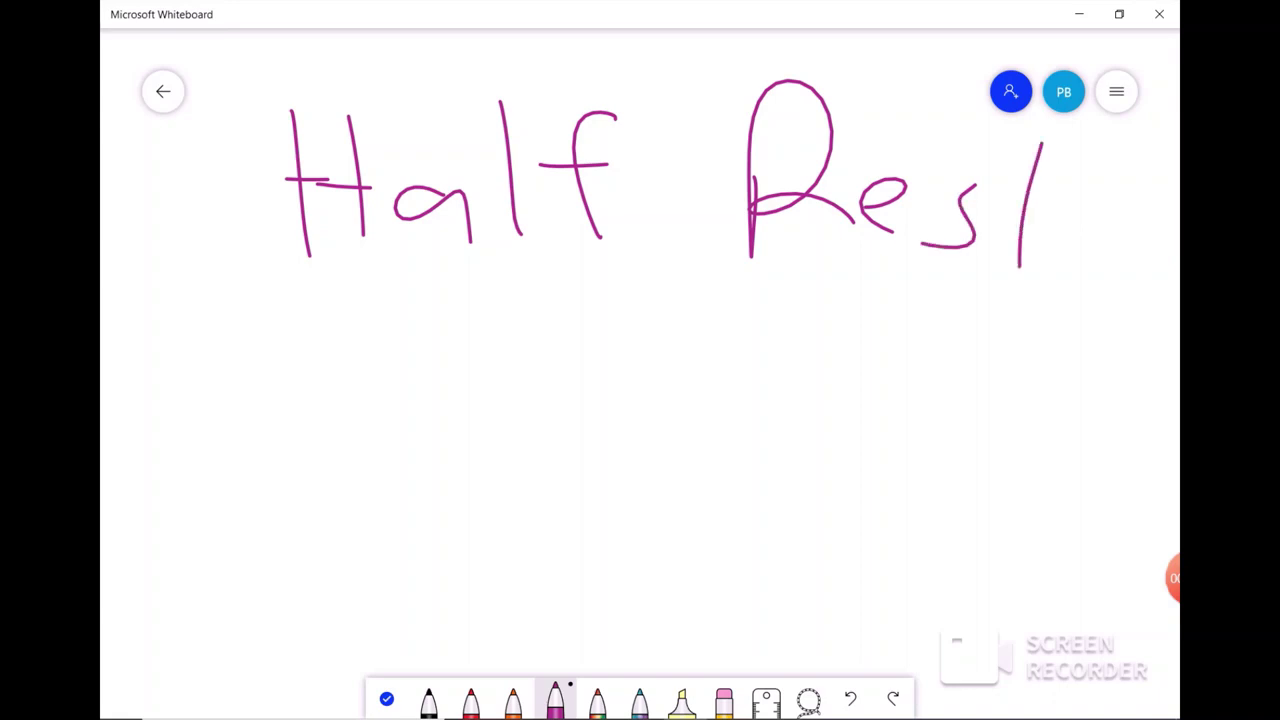
drag(981, 190, 1044, 204)
mouse_move(1128, 192)
mouse_down()
mouse_move(1068, 208)
mouse_move(1026, 291)
mouse_up()
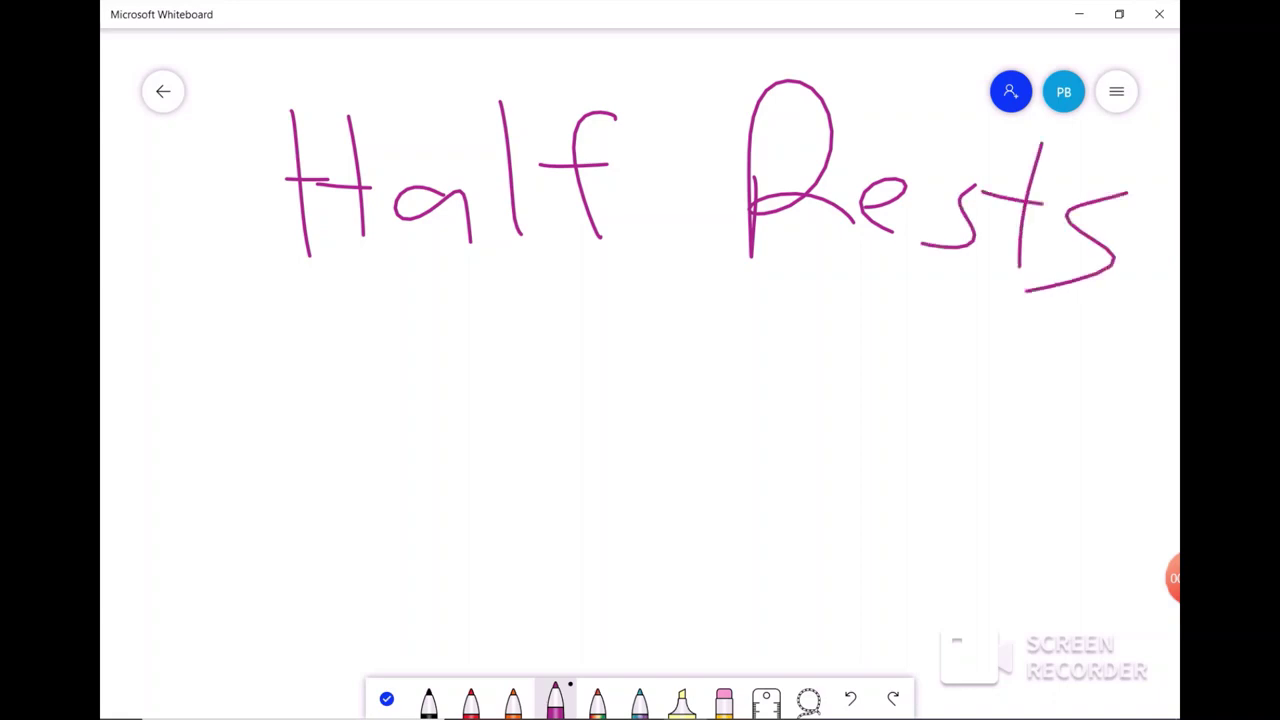
Draw a half note and a filled half rest sitting on a line
mouse_move(332, 488)
mouse_down()
mouse_move(300, 555)
mouse_move(325, 458)
mouse_up()
drag(350, 319, 384, 478)
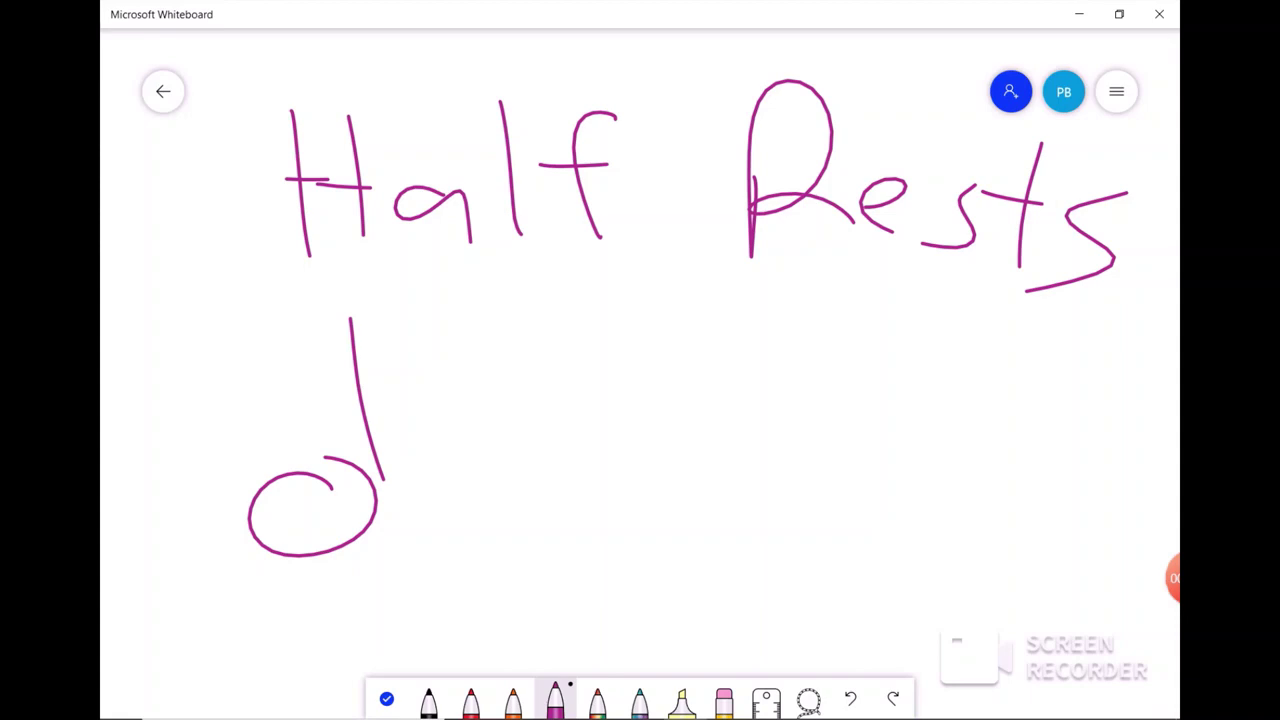
drag(527, 425, 760, 423)
mouse_move(607, 426)
mouse_down()
mouse_move(634, 387)
mouse_move(686, 416)
mouse_move(614, 398)
mouse_move(676, 394)
mouse_move(612, 412)
mouse_move(680, 418)
mouse_move(614, 414)
mouse_up()
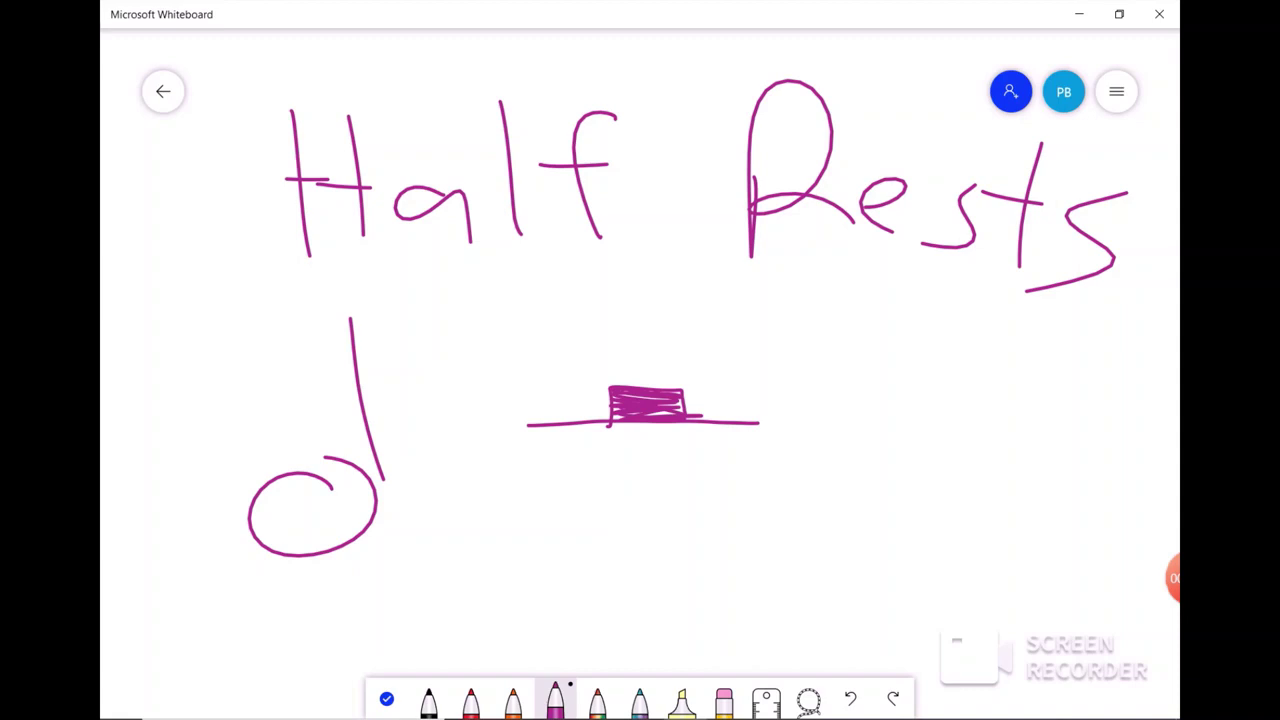
Draw a stick figure wearing the half rest as a hat, plus a zigzag by the note
mouse_move(700, 437)
mouse_down()
mouse_move(665, 428)
mouse_move(580, 460)
mouse_move(685, 539)
mouse_move(700, 436)
mouse_up()
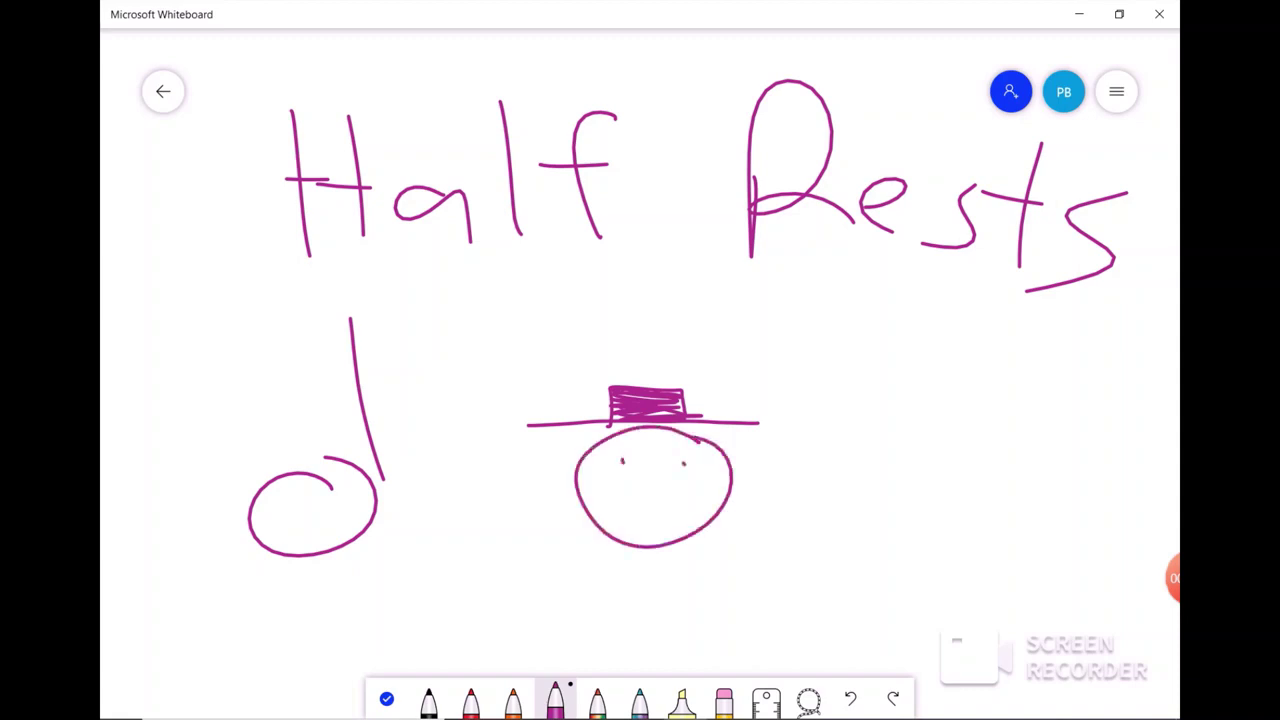
mouse_move(624, 497)
mouse_down()
mouse_move(670, 507)
mouse_move(659, 494)
mouse_up()
mouse_move(647, 550)
mouse_down()
mouse_move(647, 619)
mouse_move(819, 545)
mouse_move(862, 665)
mouse_up()
mouse_move(646, 597)
mouse_down()
mouse_move(487, 642)
mouse_move(490, 657)
mouse_up()
mouse_move(852, 646)
mouse_down()
mouse_move(885, 488)
mouse_move(817, 500)
mouse_move(919, 428)
mouse_move(937, 476)
mouse_move(882, 645)
mouse_up()
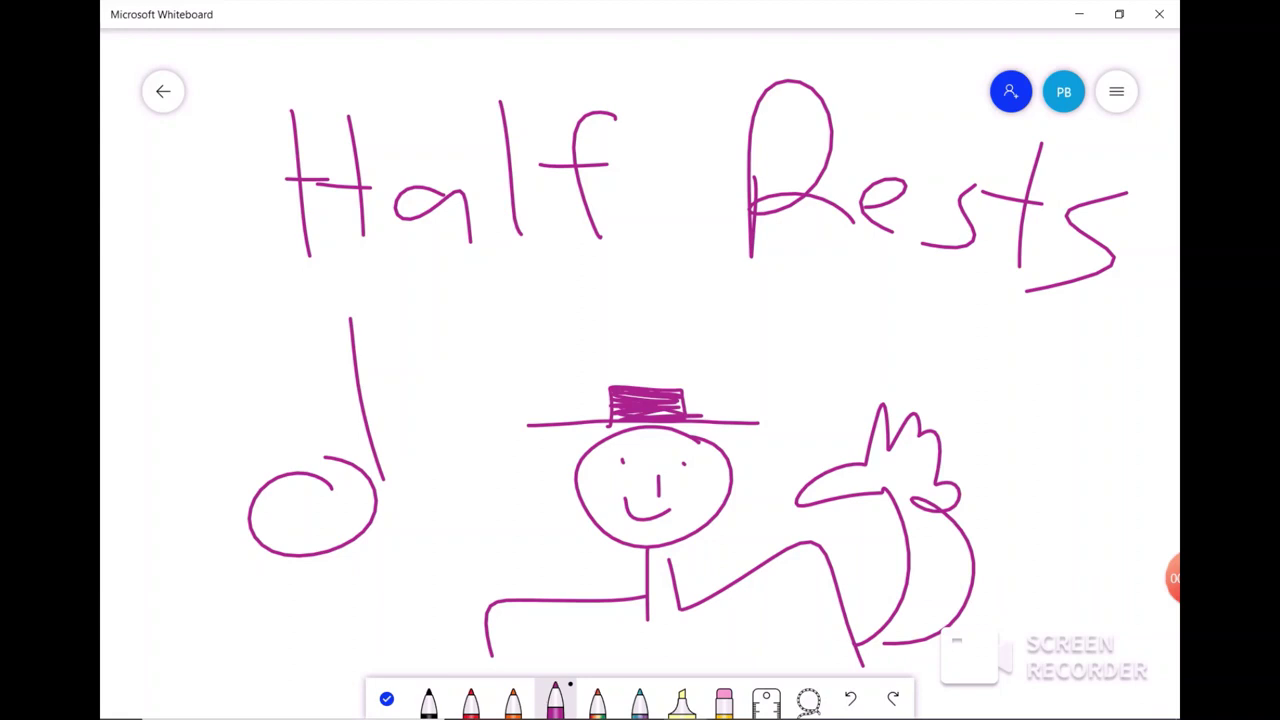
mouse_move(445, 648)
mouse_down()
mouse_move(511, 534)
mouse_move(444, 418)
mouse_move(391, 588)
mouse_move(425, 670)
mouse_up()
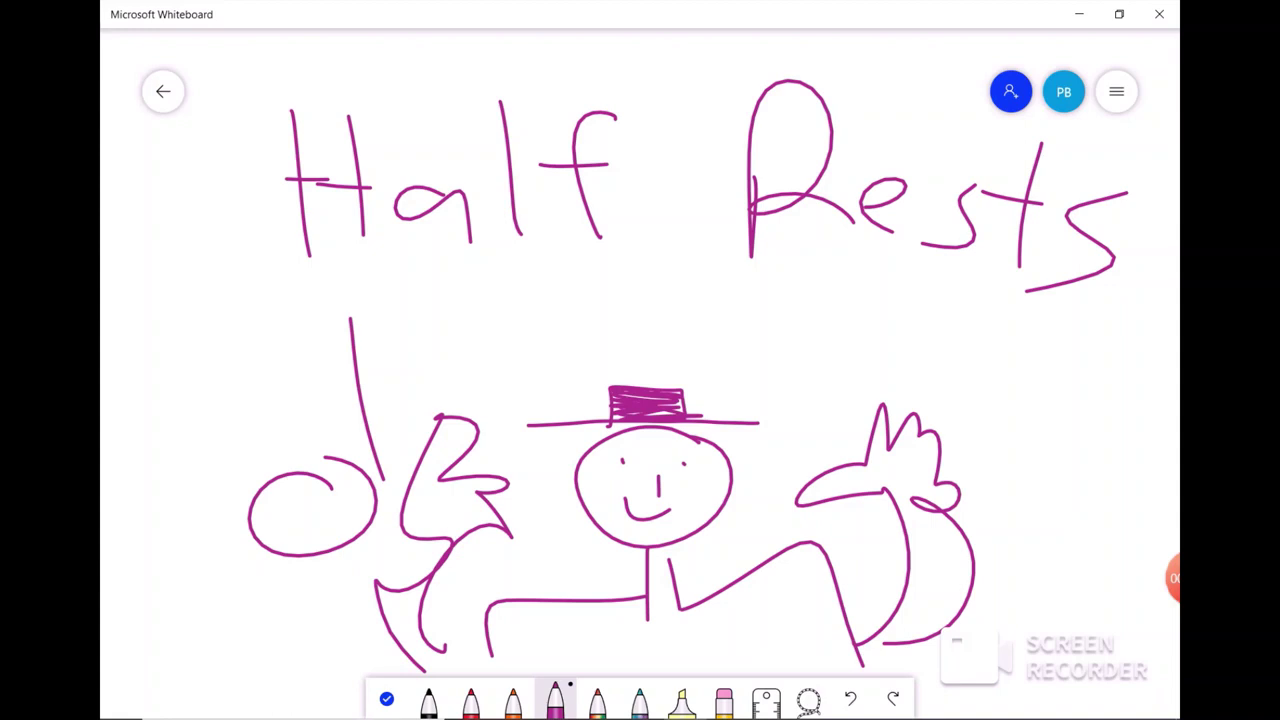
Write '2 beats' beside the stick figure
mouse_move(954, 327)
mouse_down()
mouse_move(1010, 424)
mouse_move(1060, 432)
mouse_up()
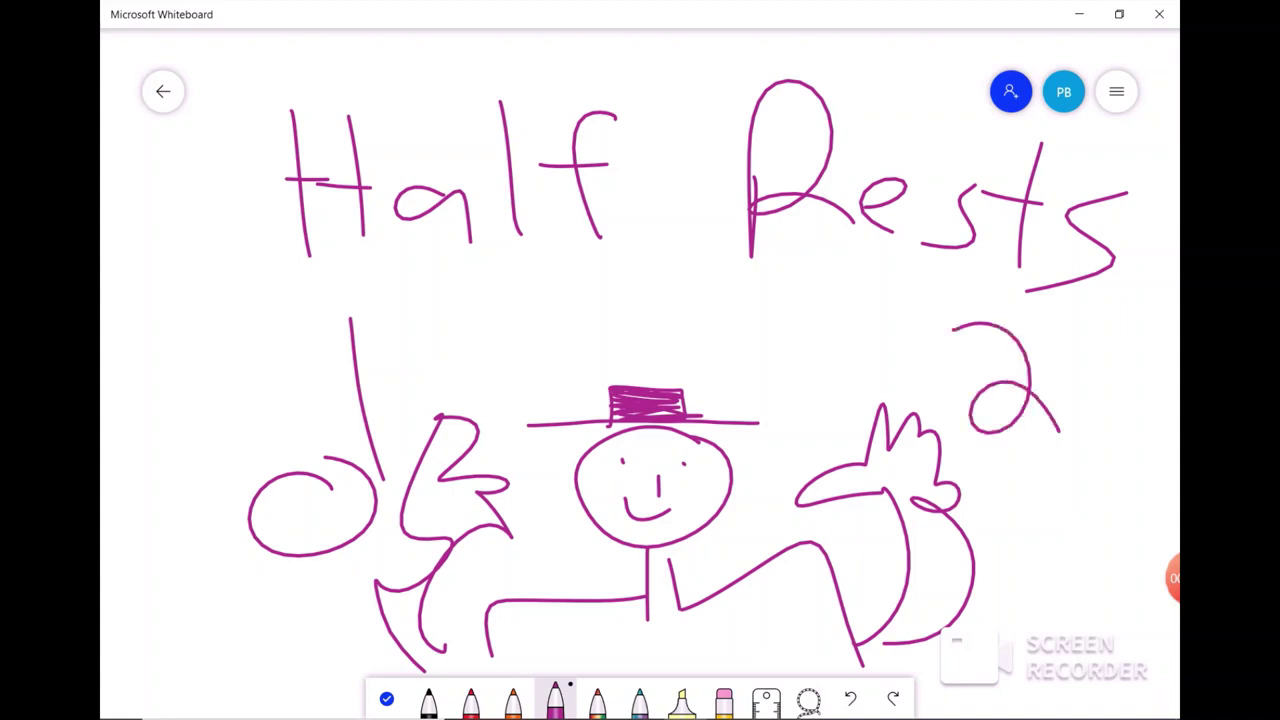
mouse_move(1003, 468)
mouse_down()
mouse_move(1049, 540)
mouse_move(1000, 562)
mouse_up()
mouse_move(1064, 500)
mouse_down()
mouse_move(1124, 480)
mouse_move(1134, 515)
mouse_up()
drag(1130, 414, 1118, 478)
drag(1112, 448, 1162, 444)
drag(1152, 434, 1138, 494)
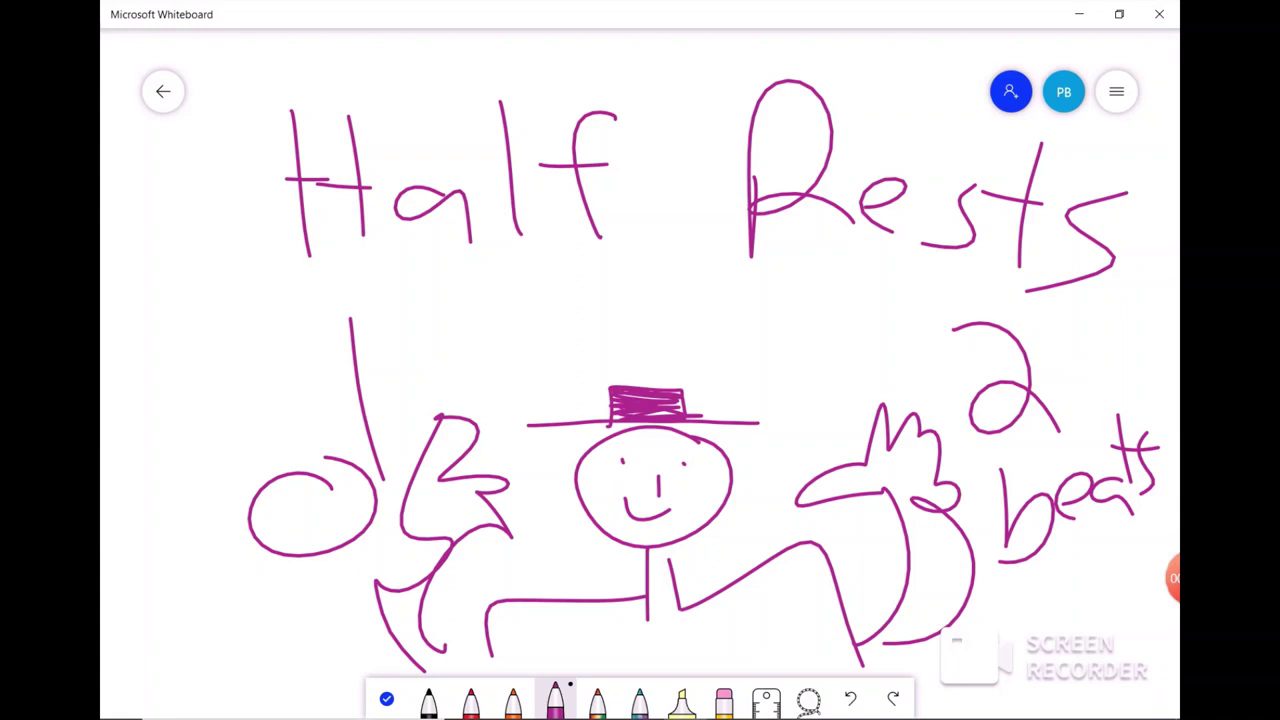
Clear the canvas, sketch a quick quarter rest and half rest, then clear it again
click(1116, 91)
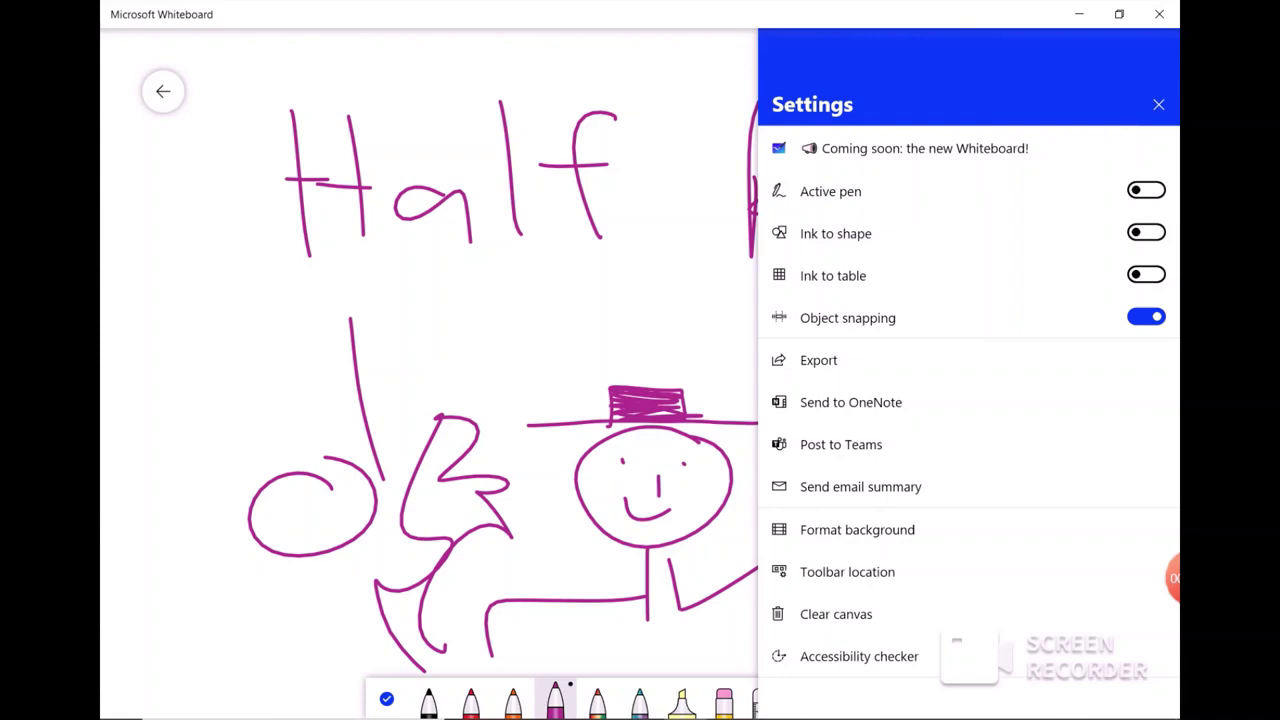
click(836, 614)
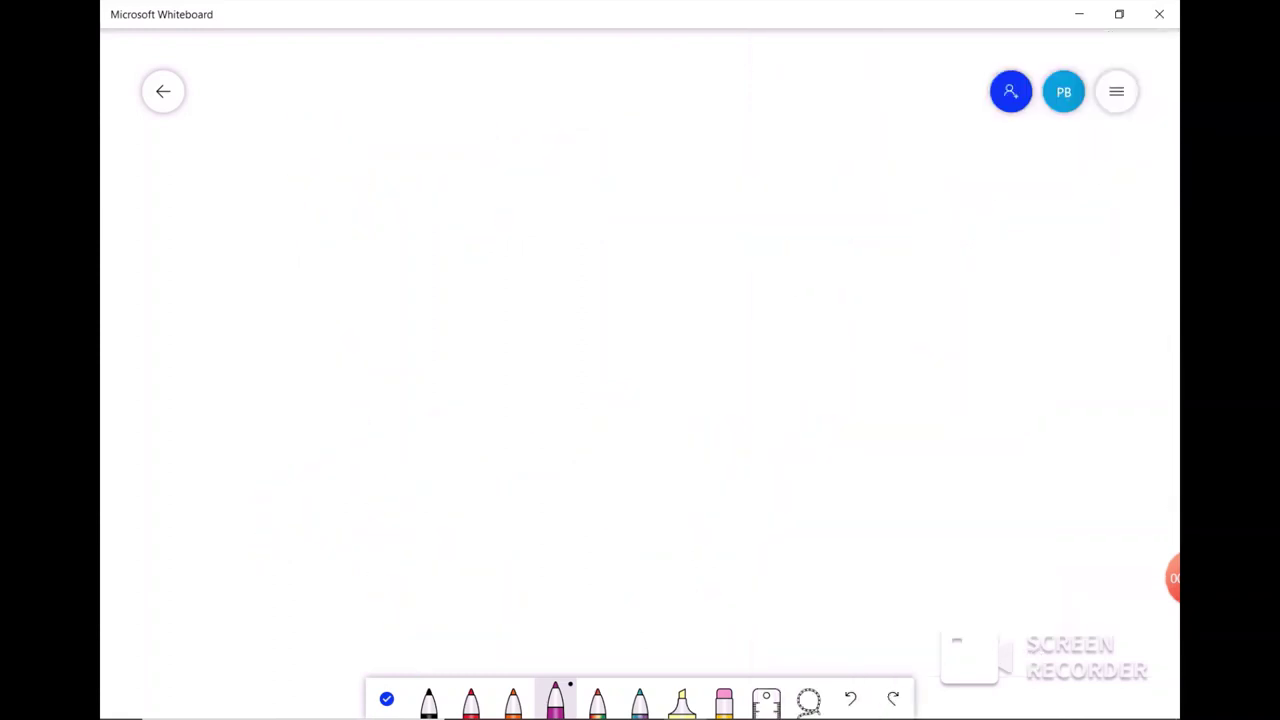
mouse_move(327, 170)
mouse_down()
mouse_move(385, 241)
mouse_move(329, 246)
mouse_move(428, 390)
mouse_up()
drag(523, 295, 731, 312)
mouse_move(597, 302)
mouse_down()
mouse_move(601, 267)
mouse_move(628, 265)
mouse_move(651, 302)
mouse_move(609, 275)
mouse_move(644, 268)
mouse_move(606, 296)
mouse_move(651, 290)
mouse_move(620, 286)
mouse_up()
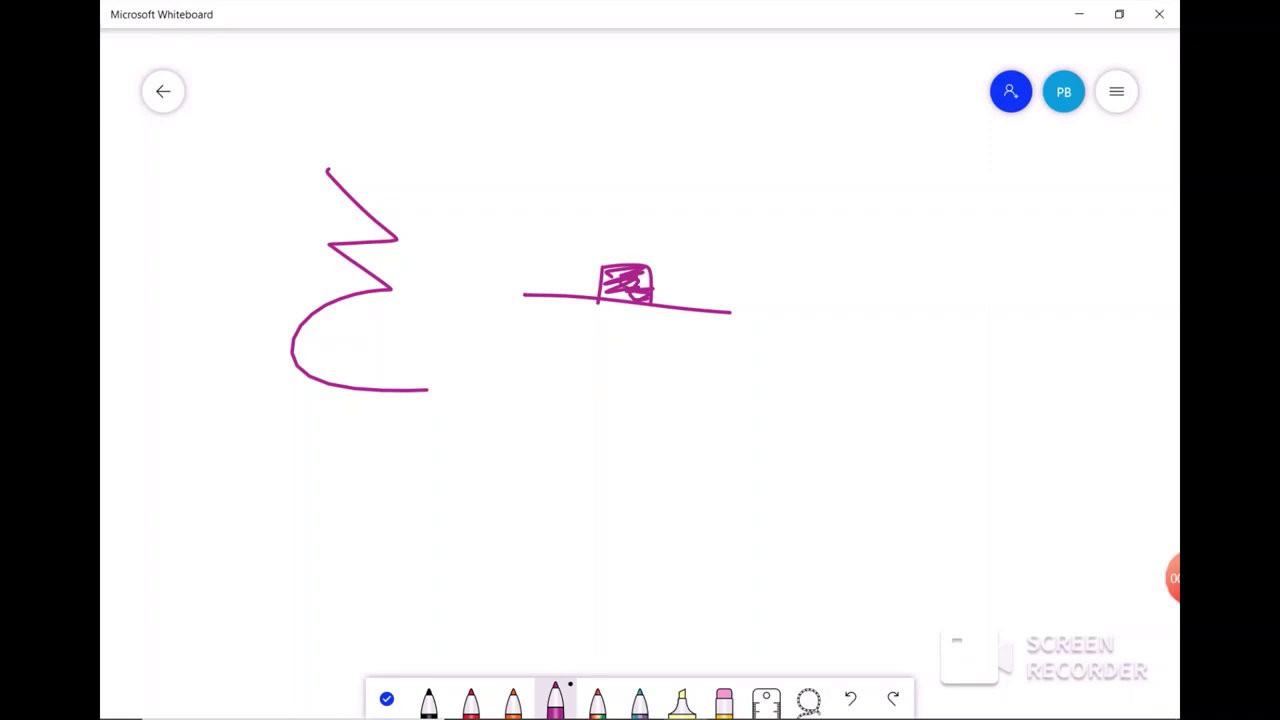
click(1116, 91)
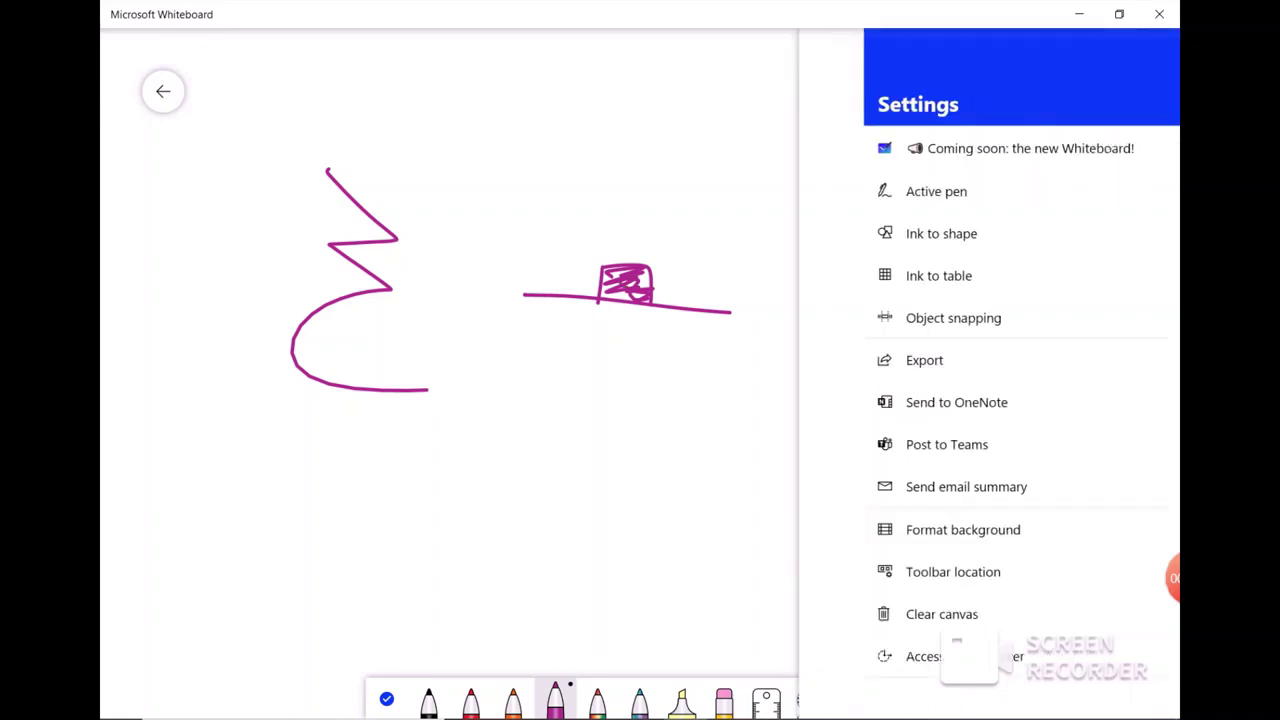
click(836, 614)
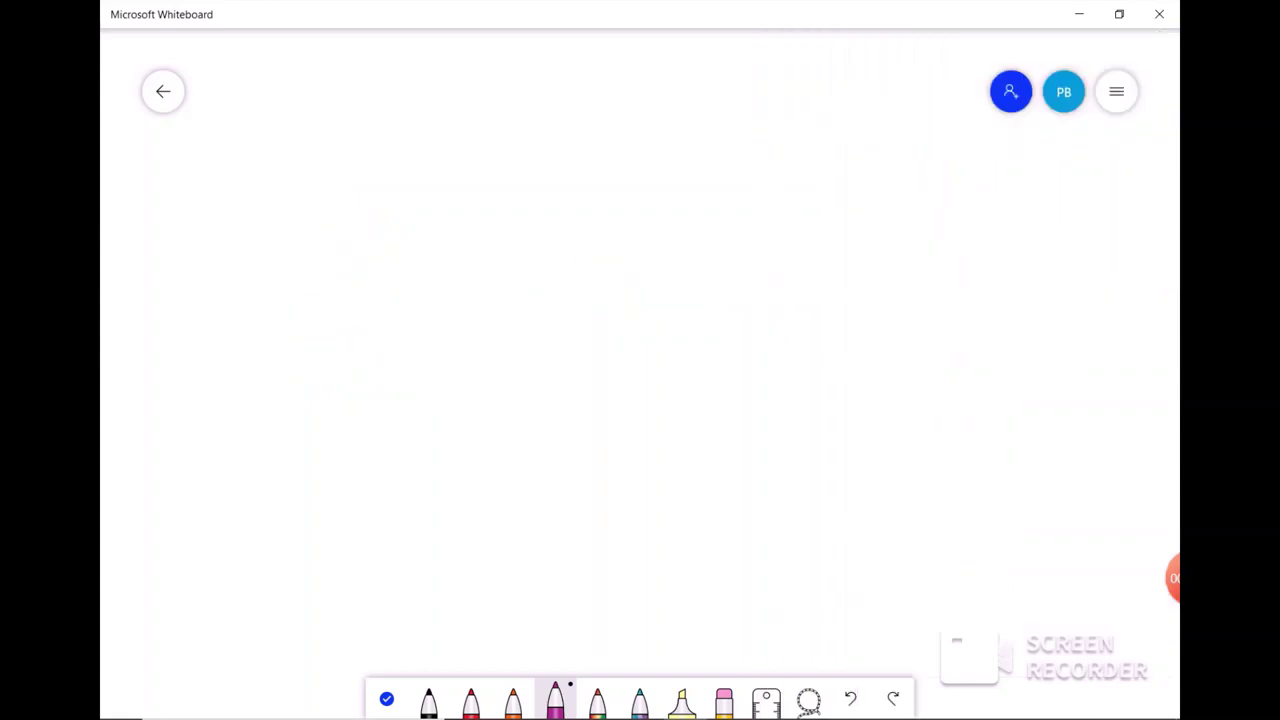
Handwrite 'Whole Rest' across the top and draw an open oval whole note below 'Whole'
mouse_move(272, 116)
mouse_down()
mouse_move(365, 207)
mouse_move(455, 124)
mouse_up()
mouse_move(476, 116)
mouse_down()
mouse_move(486, 192)
mouse_move(564, 266)
mouse_up()
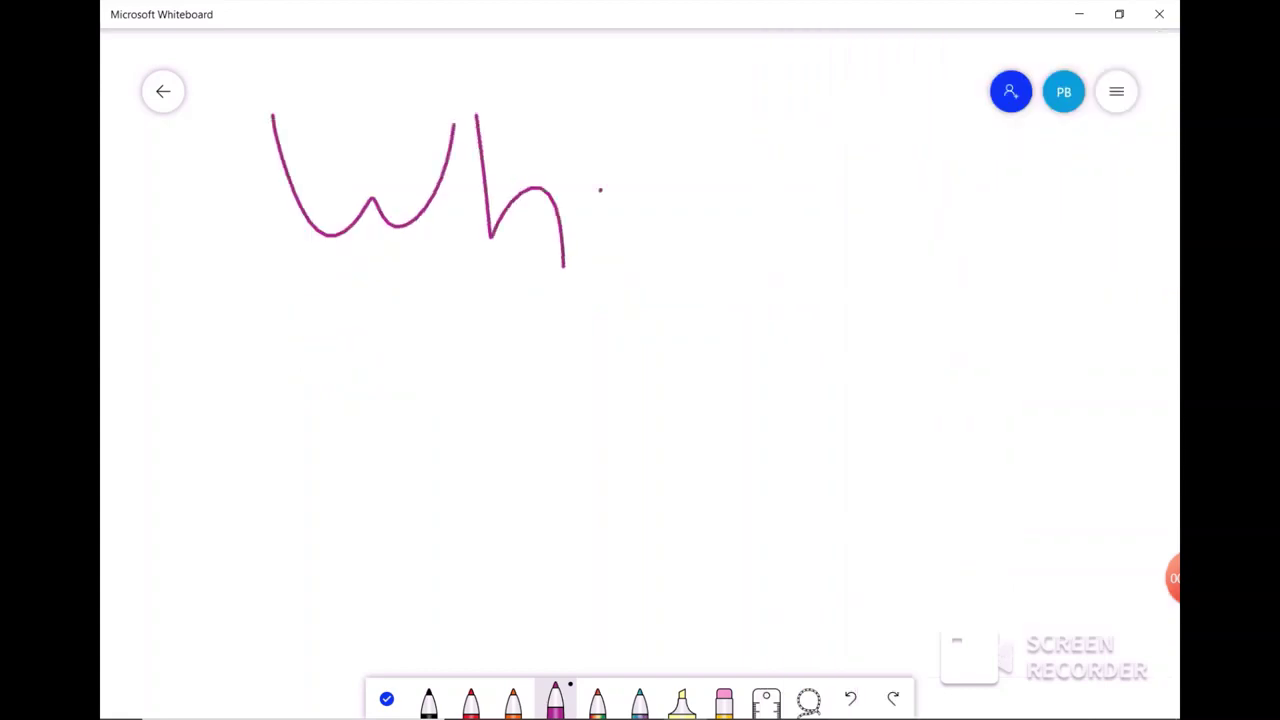
drag(620, 192, 604, 194)
drag(683, 96, 705, 244)
mouse_move(730, 206)
mouse_down()
mouse_move(796, 203)
mouse_move(820, 236)
mouse_up()
drag(910, 150, 912, 284)
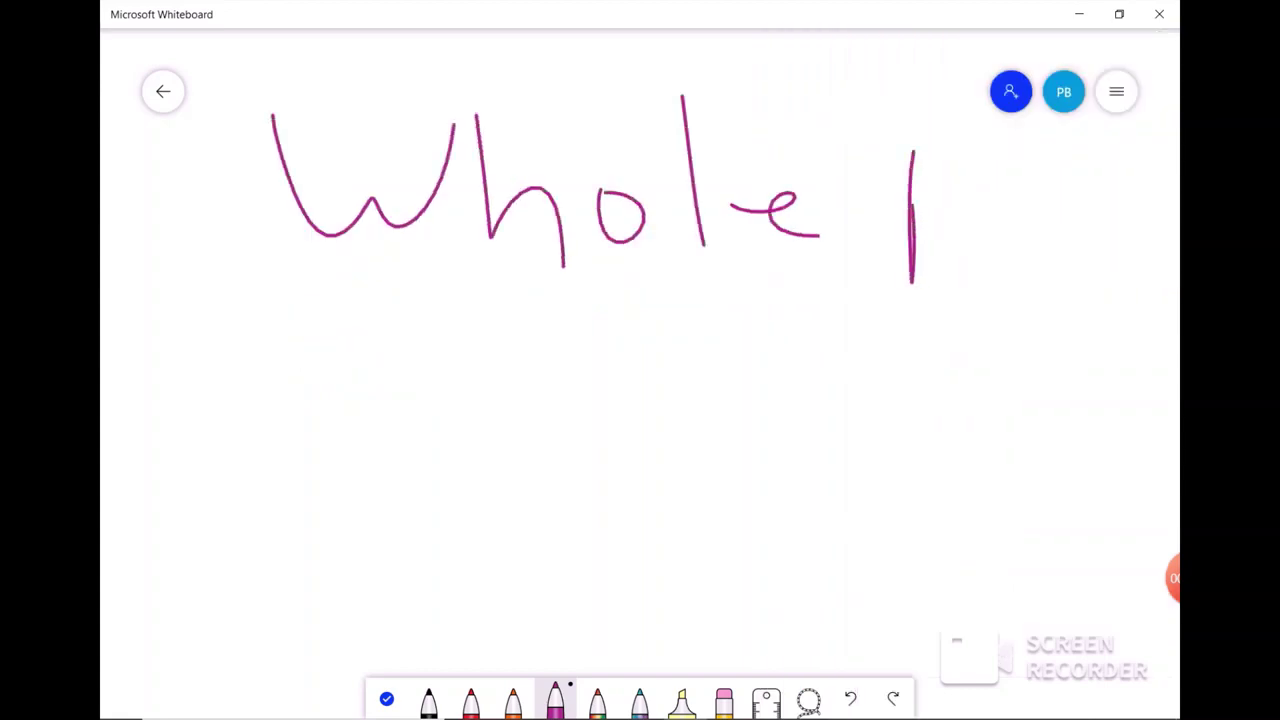
drag(912, 210, 1032, 252)
drag(1096, 212, 1042, 276)
drag(1130, 160, 1126, 278)
drag(1088, 200, 1128, 196)
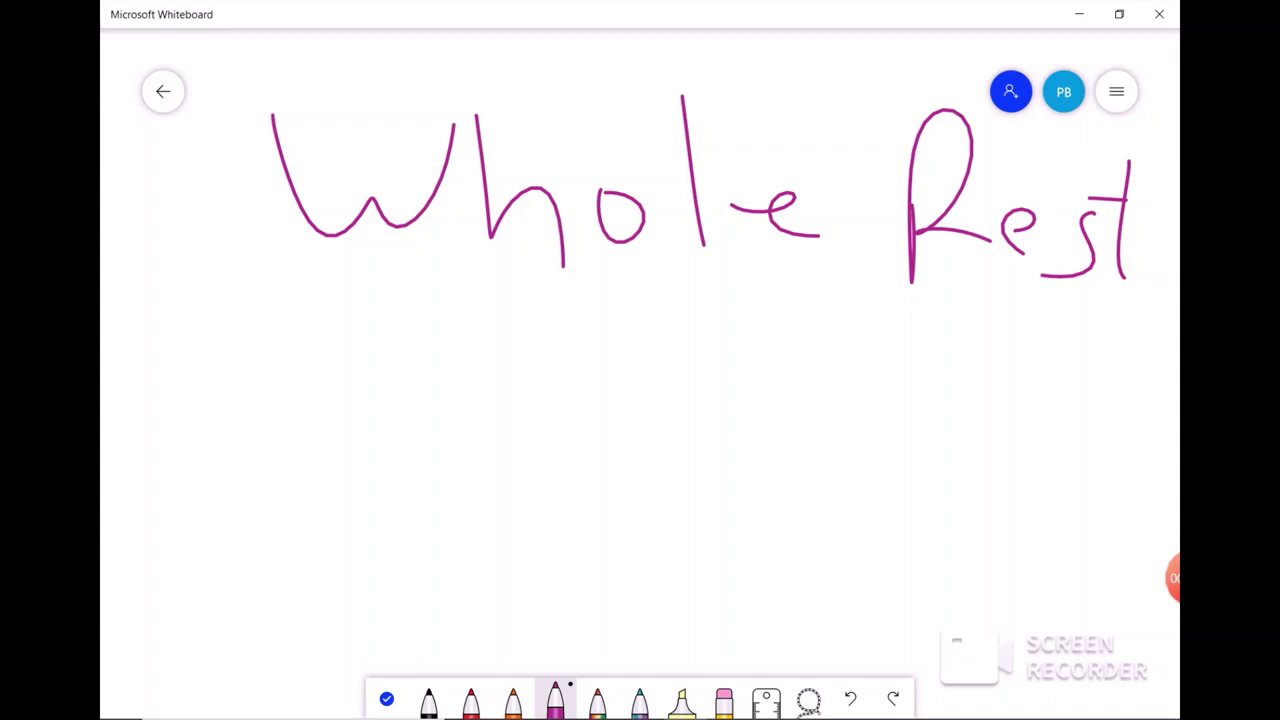
mouse_move(282, 346)
mouse_down()
mouse_move(262, 422)
mouse_move(298, 349)
mouse_up()
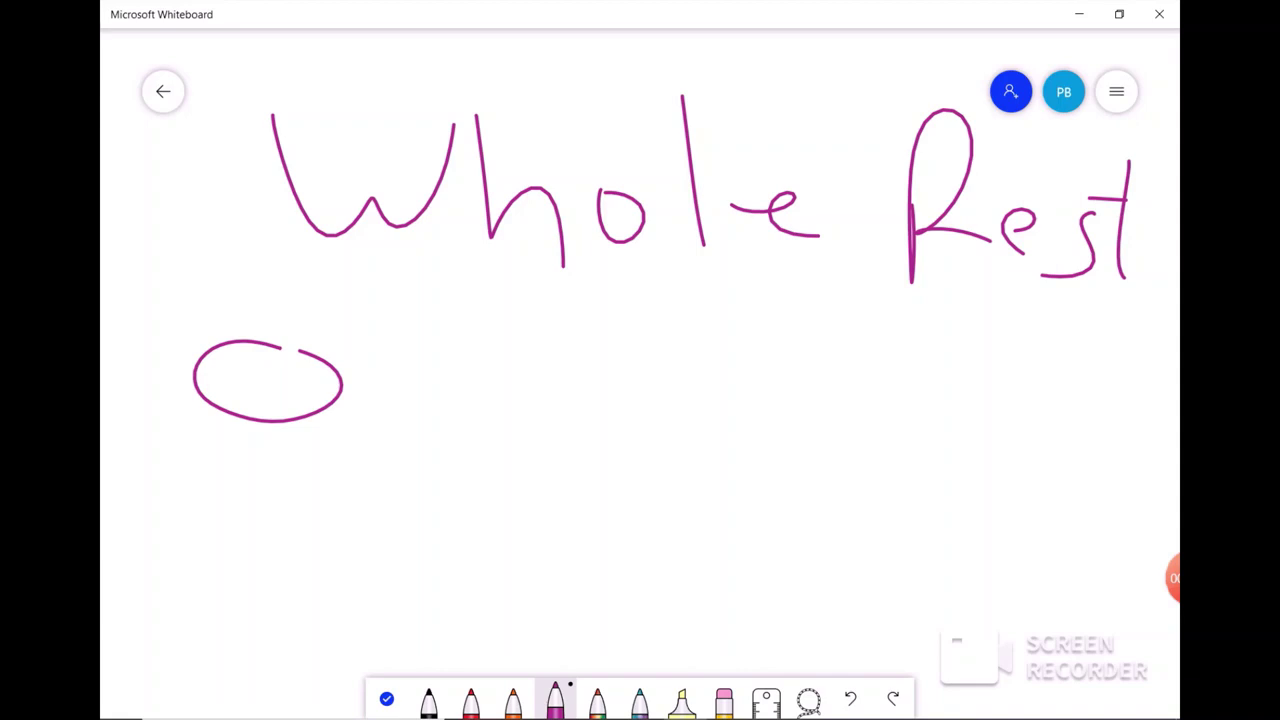
Draw a long staff line with a whole-rest box hanging below, then darken the box in purple
drag(451, 425, 922, 406)
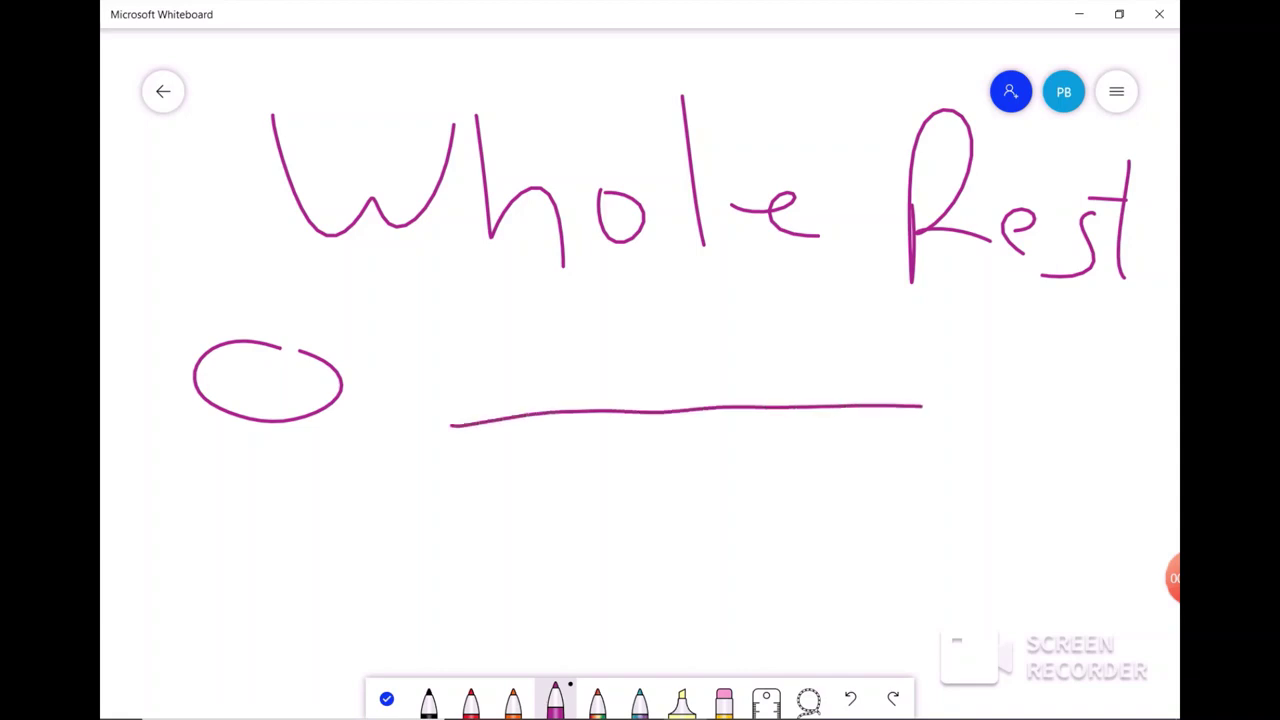
mouse_move(631, 412)
mouse_down()
mouse_move(674, 450)
mouse_move(702, 410)
mouse_move(640, 426)
mouse_move(696, 418)
mouse_move(638, 432)
mouse_move(678, 438)
mouse_move(640, 446)
mouse_move(688, 448)
mouse_move(694, 432)
mouse_up()
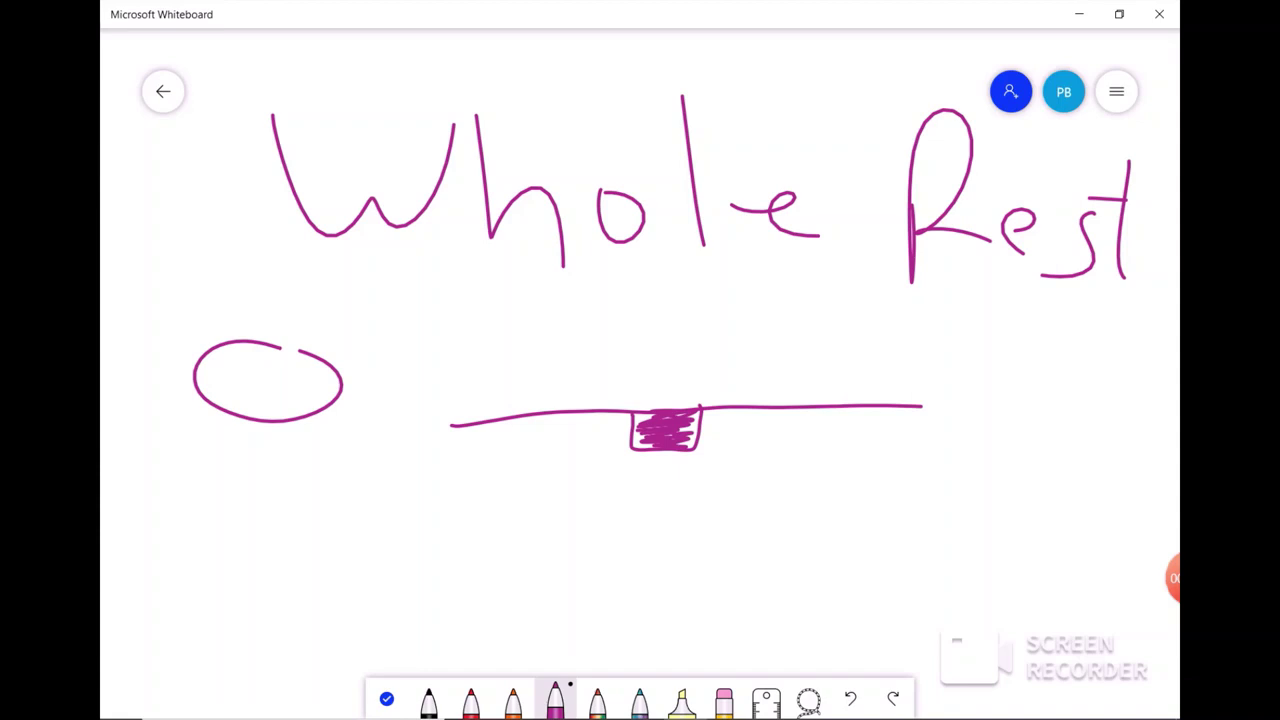
click(808, 698)
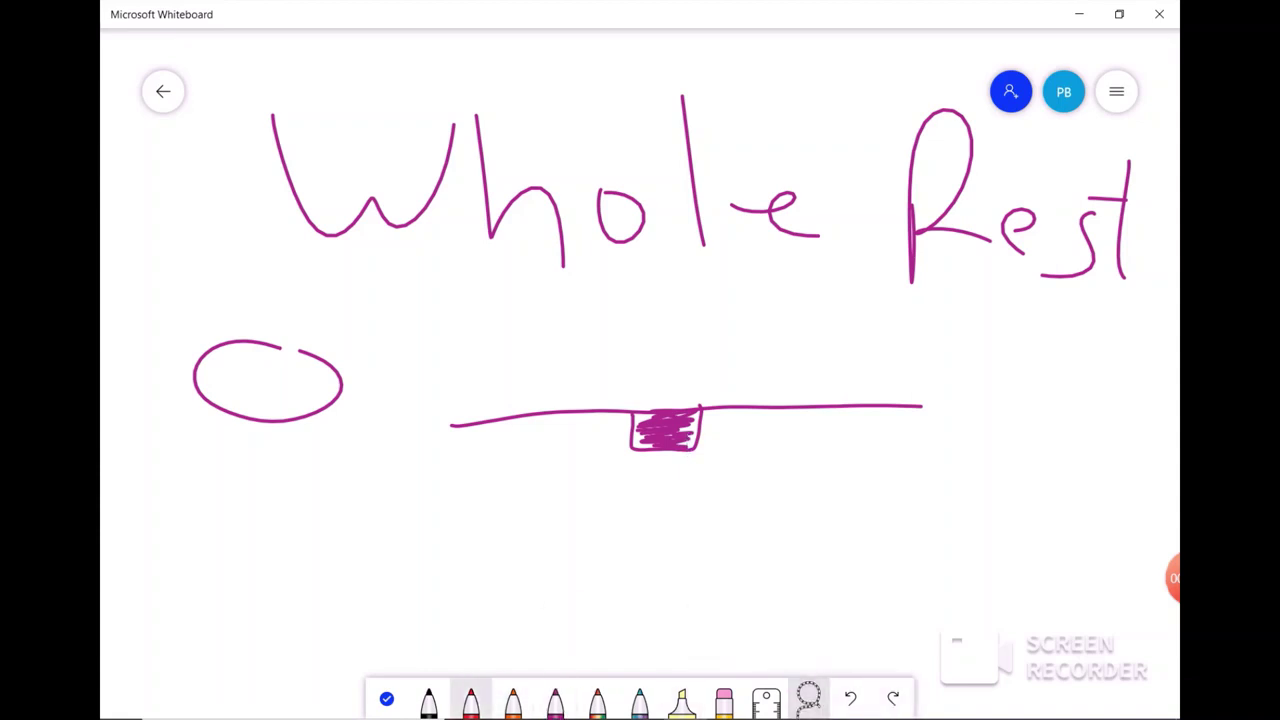
click(555, 698)
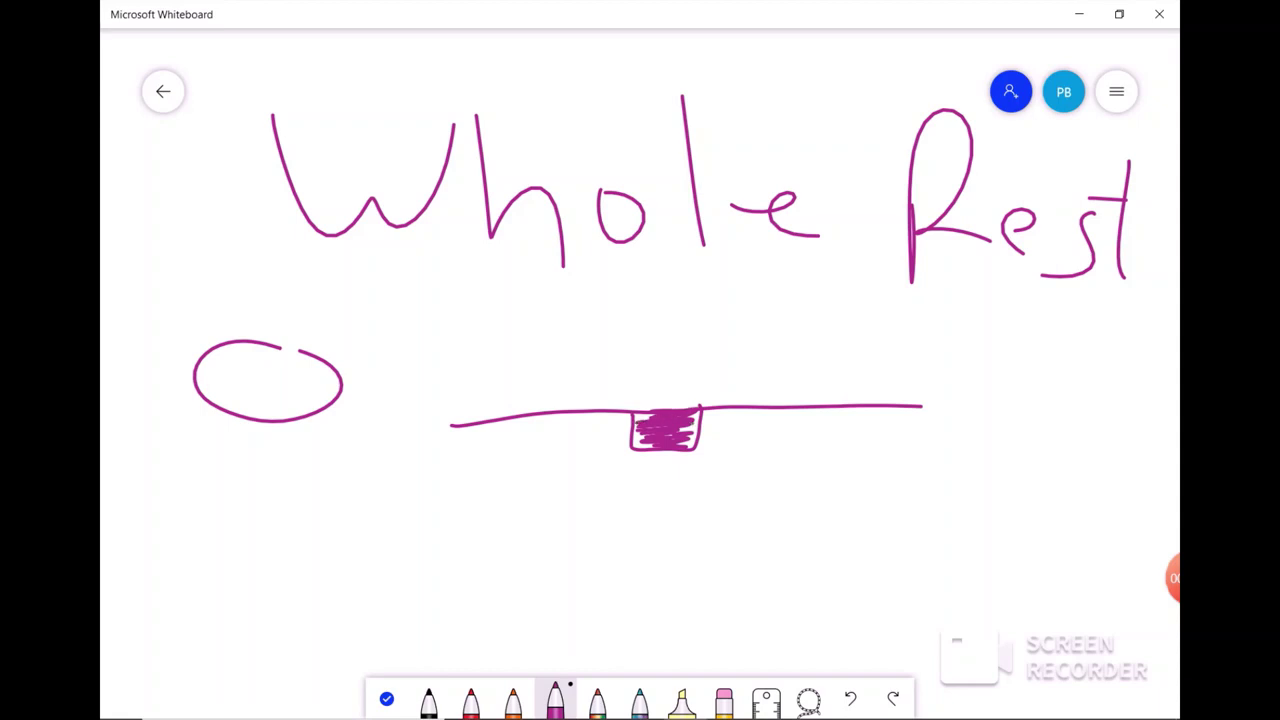
drag(678, 427, 690, 431)
Erase the old line and box, then redraw a long line with the whole-rest box hanging below
click(724, 700)
mouse_move(466, 418)
mouse_down()
mouse_move(829, 391)
mouse_move(474, 431)
mouse_up()
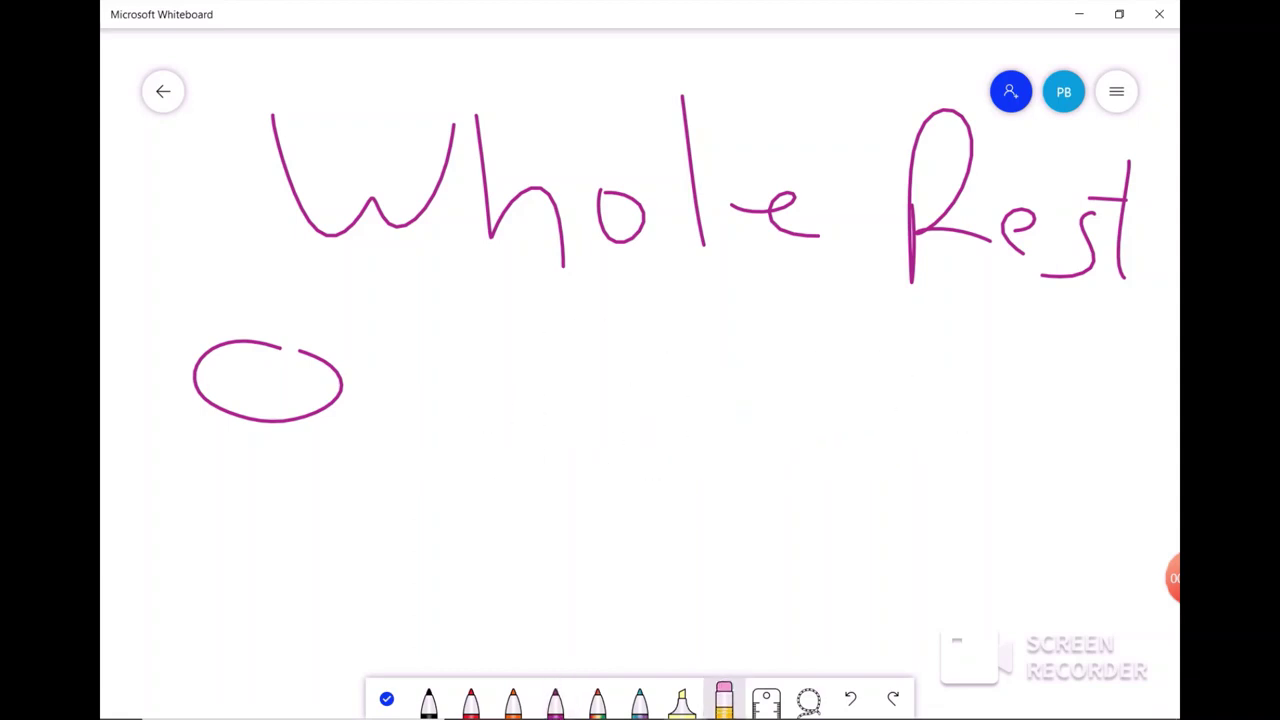
click(555, 698)
drag(246, 558, 1105, 553)
mouse_move(628, 560)
mouse_down()
mouse_move(630, 590)
mouse_move(704, 576)
mouse_move(630, 560)
mouse_move(702, 568)
mouse_move(636, 580)
mouse_move(708, 584)
mouse_move(632, 586)
mouse_move(698, 574)
mouse_up()
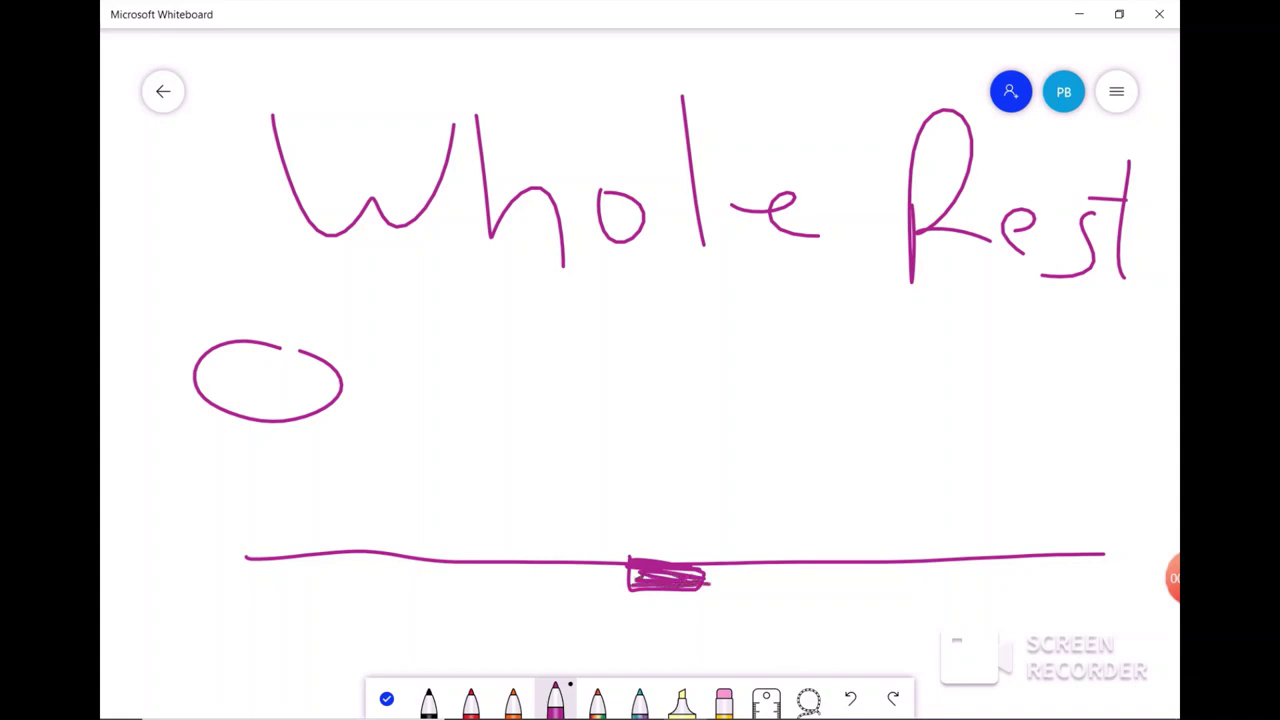
Draw a smiling stick figure standing on the line right of centre
mouse_move(960, 396)
mouse_down()
mouse_move(900, 442)
mouse_move(990, 402)
mouse_up()
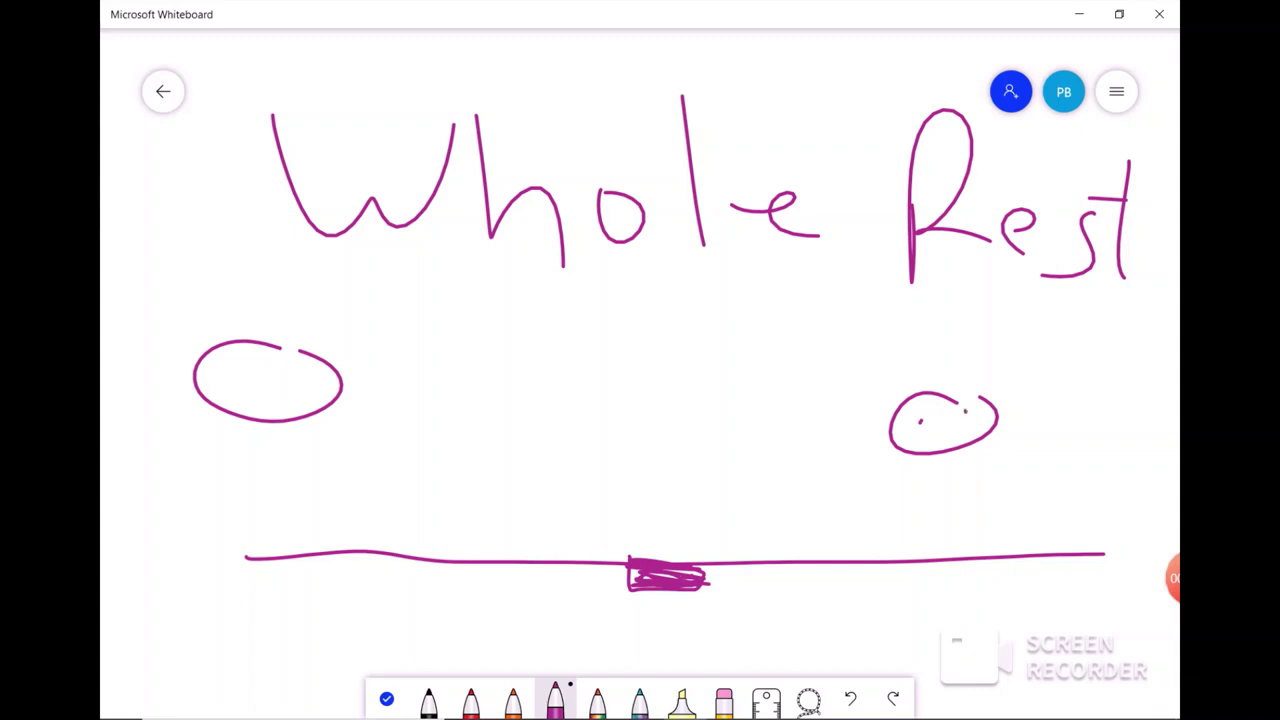
mouse_move(933, 437)
mouse_down()
mouse_move(950, 438)
mouse_move(932, 508)
mouse_move(978, 546)
mouse_up()
drag(930, 518, 913, 574)
drag(913, 455, 975, 468)
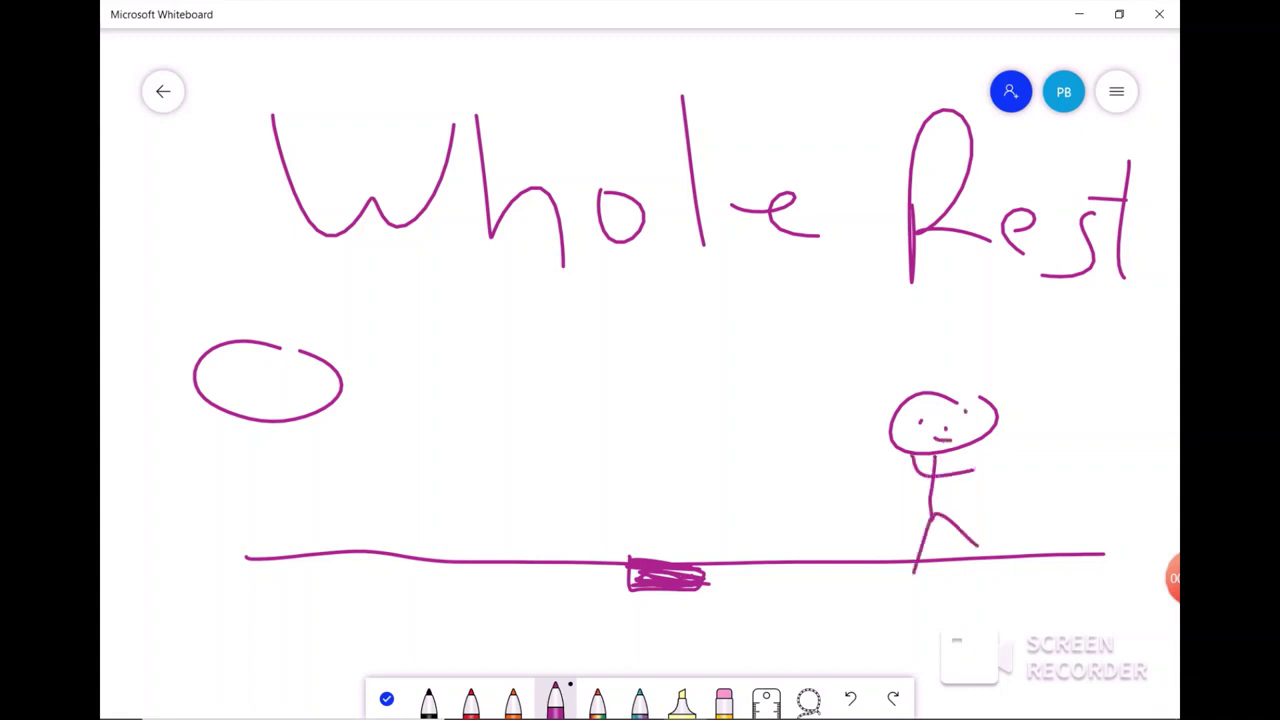
Add a trail of dots and dashes ending in a hook shape beside the figure
click(864, 501)
drag(884, 504, 893, 499)
click(778, 494)
click(764, 495)
click(756, 503)
drag(718, 498, 660, 452)
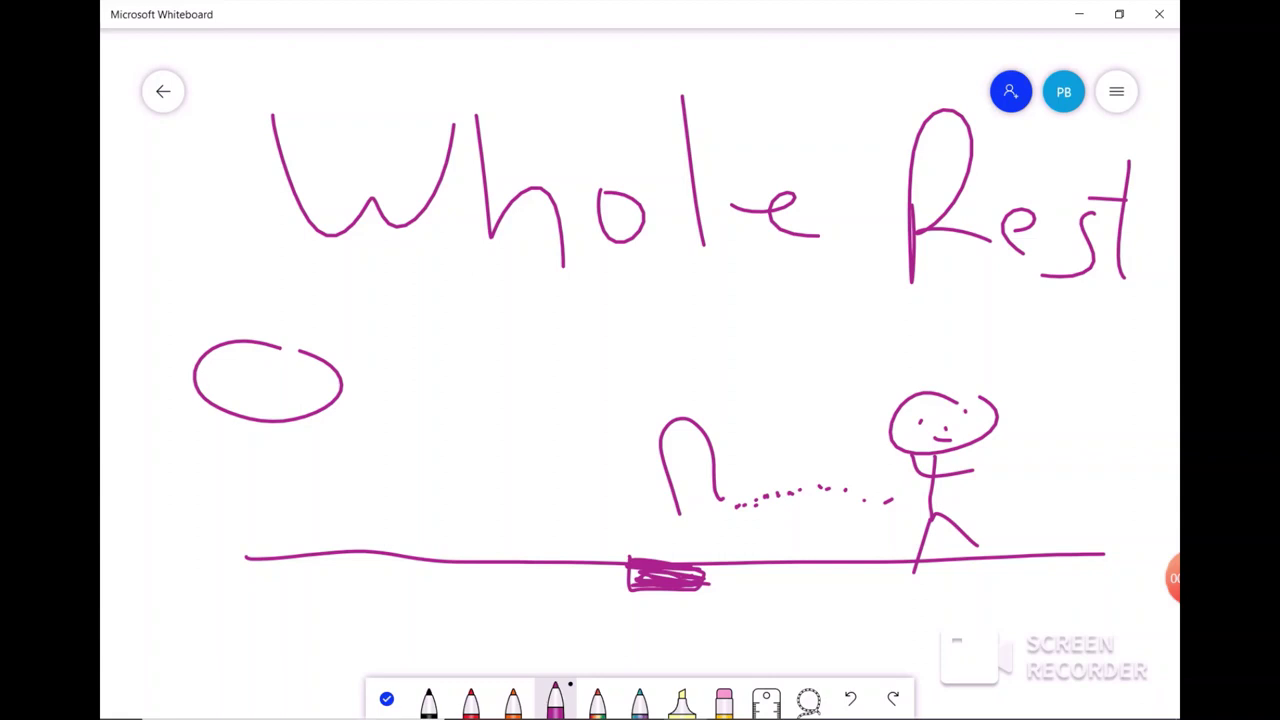
drag(661, 500, 703, 516)
Underline 'Whole Rest' with curves and write '4 beats' beside the circle
mouse_move(251, 249)
mouse_down()
mouse_move(566, 338)
mouse_move(802, 292)
mouse_move(1114, 334)
mouse_up()
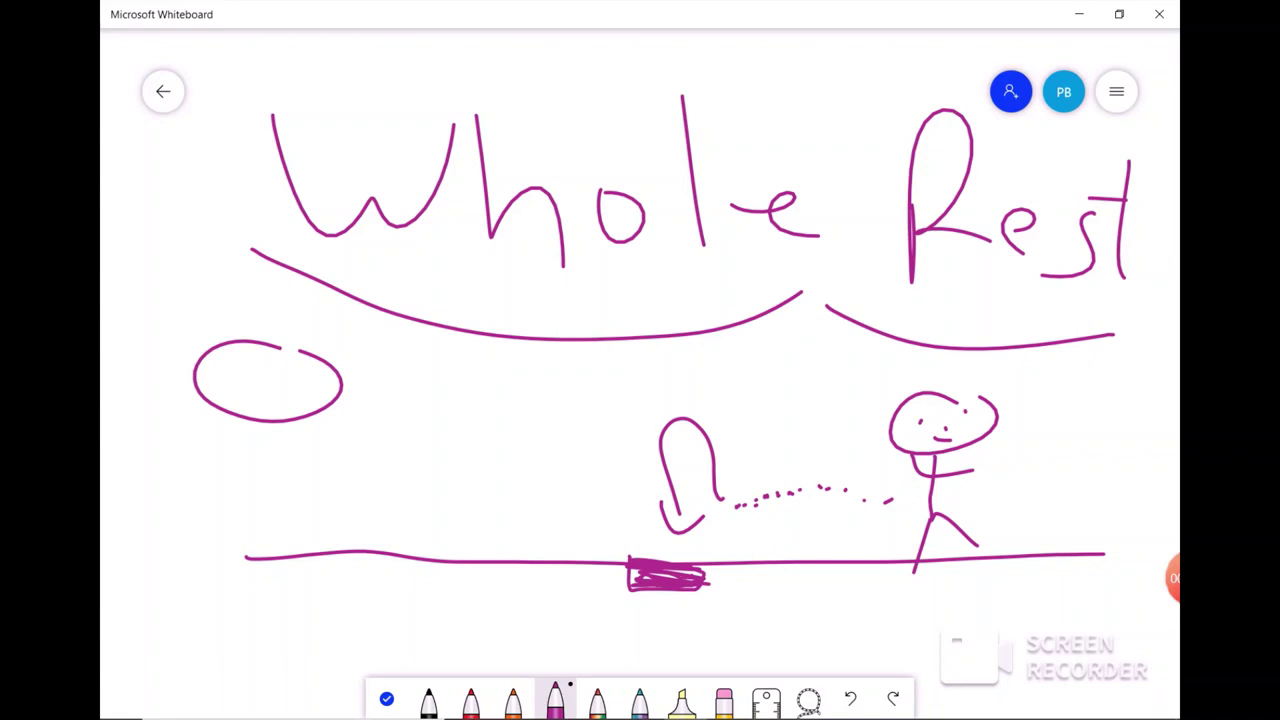
mouse_move(422, 363)
mouse_down()
mouse_move(448, 408)
mouse_move(482, 407)
mouse_up()
drag(488, 360, 484, 472)
mouse_move(291, 448)
mouse_down()
mouse_move(325, 488)
mouse_move(300, 518)
mouse_up()
mouse_move(380, 500)
mouse_down()
mouse_move(408, 490)
mouse_move(412, 528)
mouse_up()
mouse_move(474, 492)
mouse_down()
mouse_move(462, 526)
mouse_move(492, 542)
mouse_up()
drag(517, 448, 524, 526)
mouse_move(502, 484)
mouse_down()
mouse_move(527, 520)
mouse_move(566, 468)
mouse_up()
mouse_move(602, 455)
mouse_down()
mouse_move(580, 470)
mouse_move(603, 528)
mouse_up()
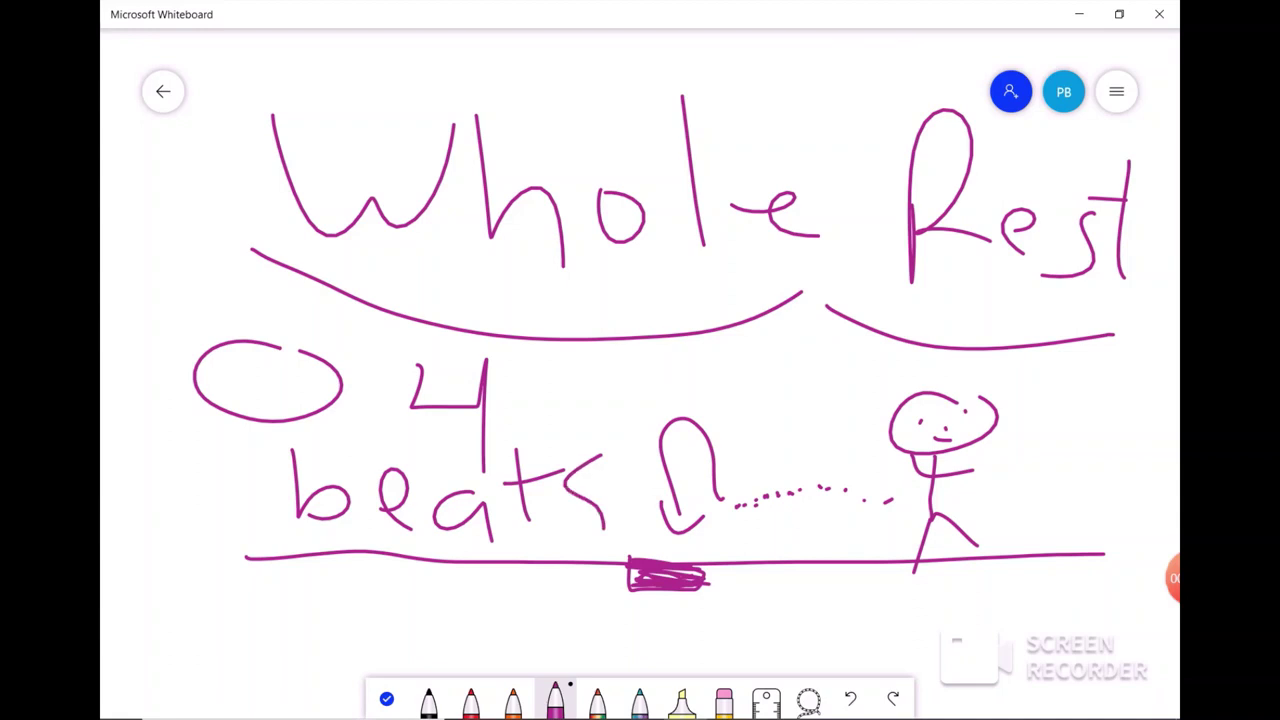
Clear the canvas and write the title word 'Dotted' in purple ink
click(1116, 91)
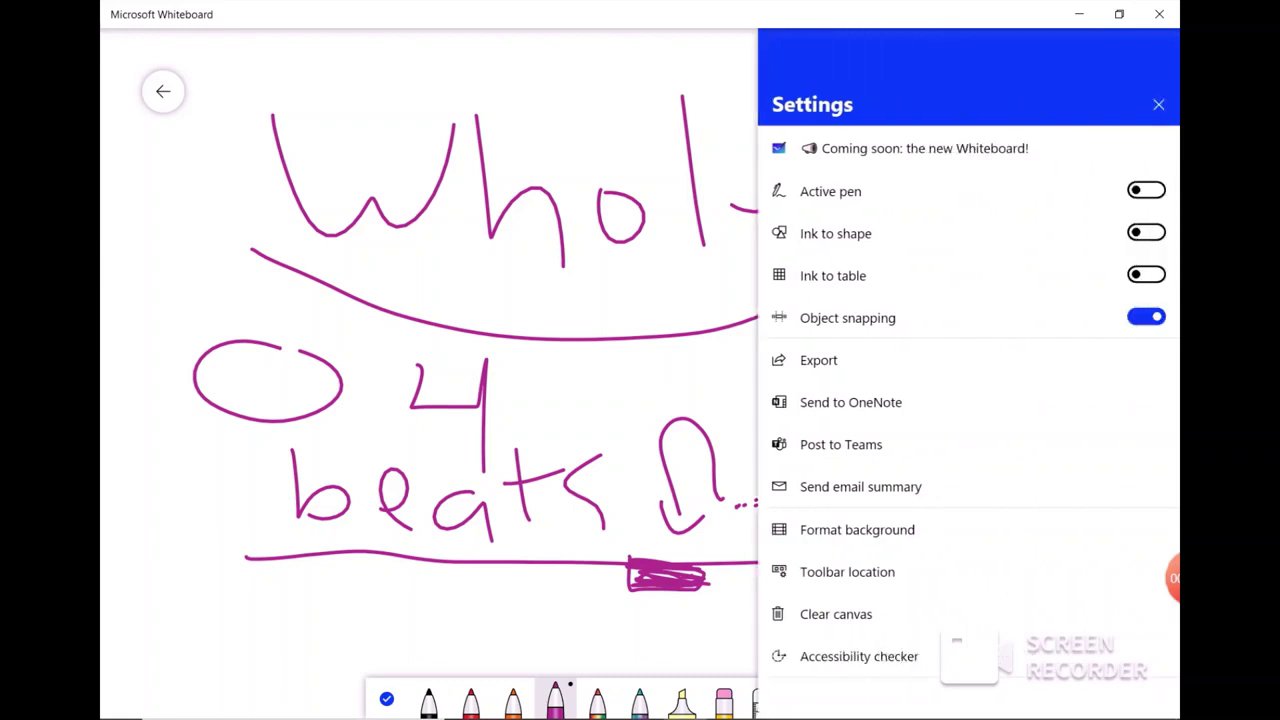
click(836, 614)
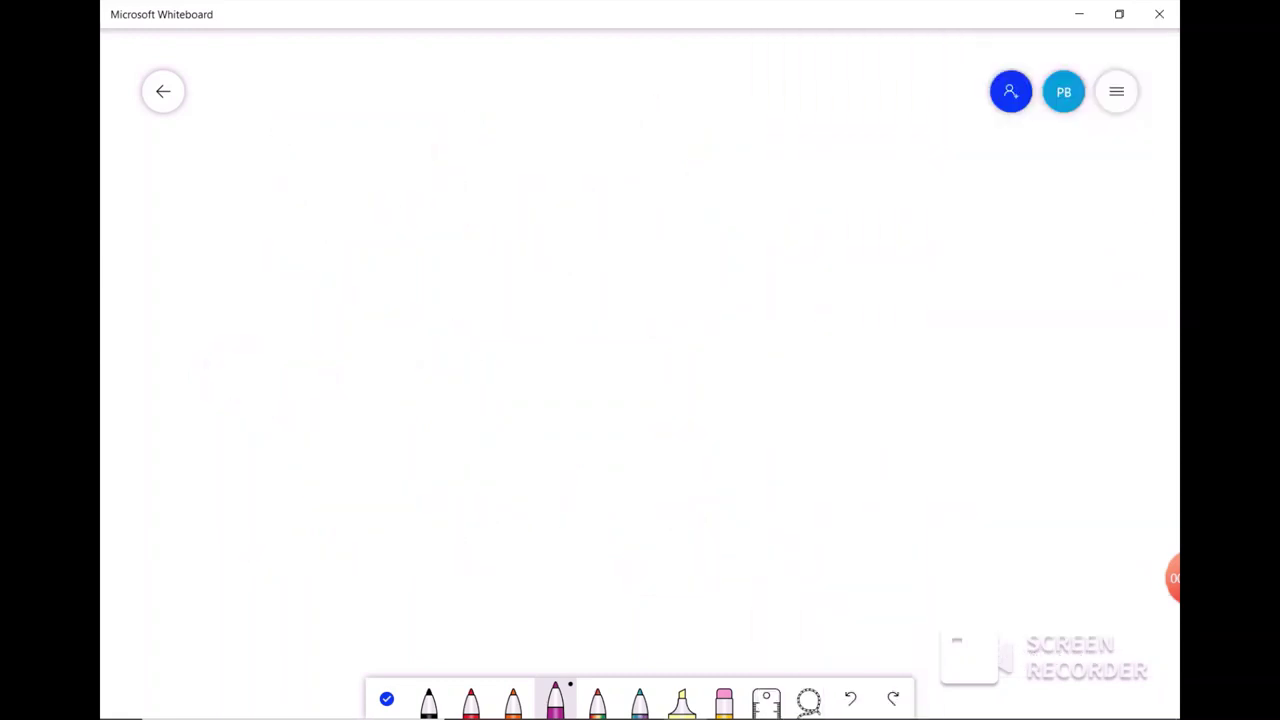
mouse_move(278, 110)
mouse_down()
mouse_move(304, 208)
mouse_move(318, 108)
mouse_move(298, 212)
mouse_up()
mouse_move(274, 104)
mouse_down()
mouse_move(304, 208)
mouse_move(318, 107)
mouse_move(298, 214)
mouse_up()
drag(396, 152, 410, 148)
drag(477, 95, 490, 200)
mouse_move(450, 150)
mouse_down()
mouse_move(522, 142)
mouse_move(540, 214)
mouse_up()
mouse_move(512, 150)
mouse_down()
mouse_move(540, 210)
mouse_move(567, 153)
mouse_move(612, 184)
mouse_up()
mouse_move(676, 160)
mouse_down()
mouse_move(710, 110)
mouse_move(710, 204)
mouse_up()
drag(828, 93, 829, 212)
Write 'Half Rest' and draw a half-rest box sitting on a line beneath
drag(878, 88, 876, 192)
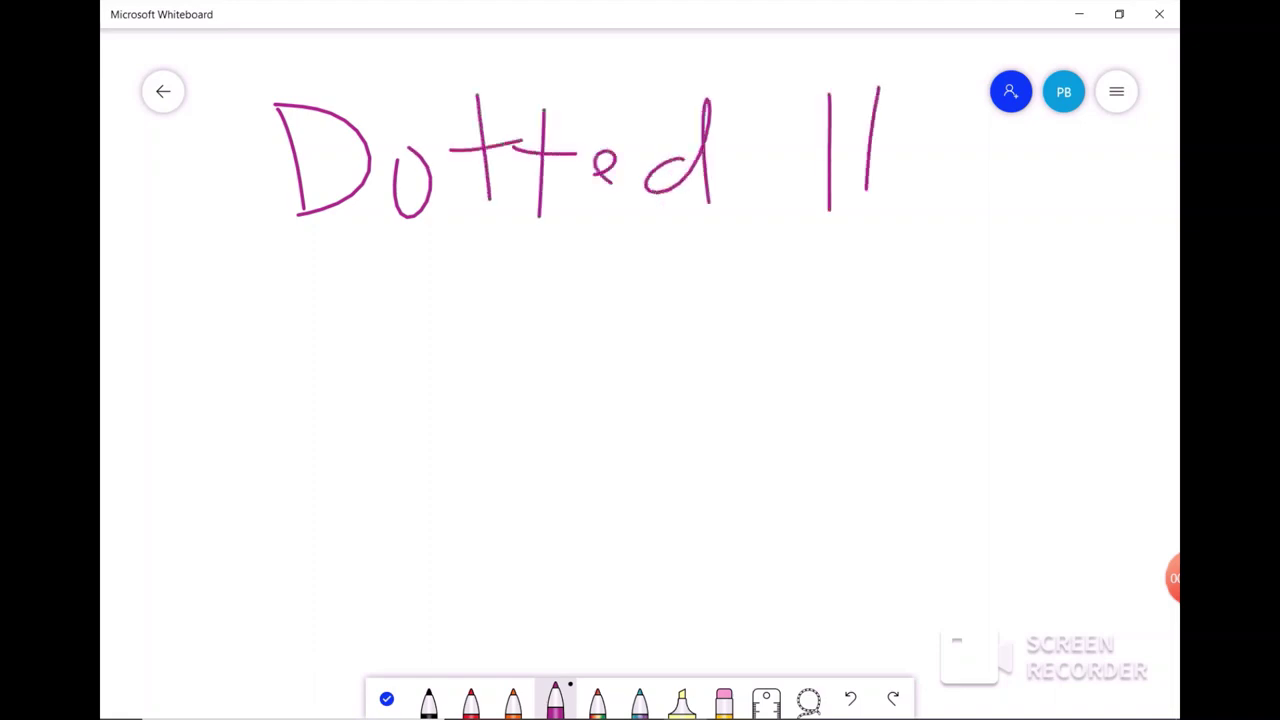
drag(830, 155, 878, 142)
mouse_move(940, 166)
mouse_down()
mouse_move(896, 172)
mouse_move(944, 200)
mouse_up()
drag(968, 118, 970, 204)
drag(1020, 228, 1062, 148)
drag(996, 186, 1056, 198)
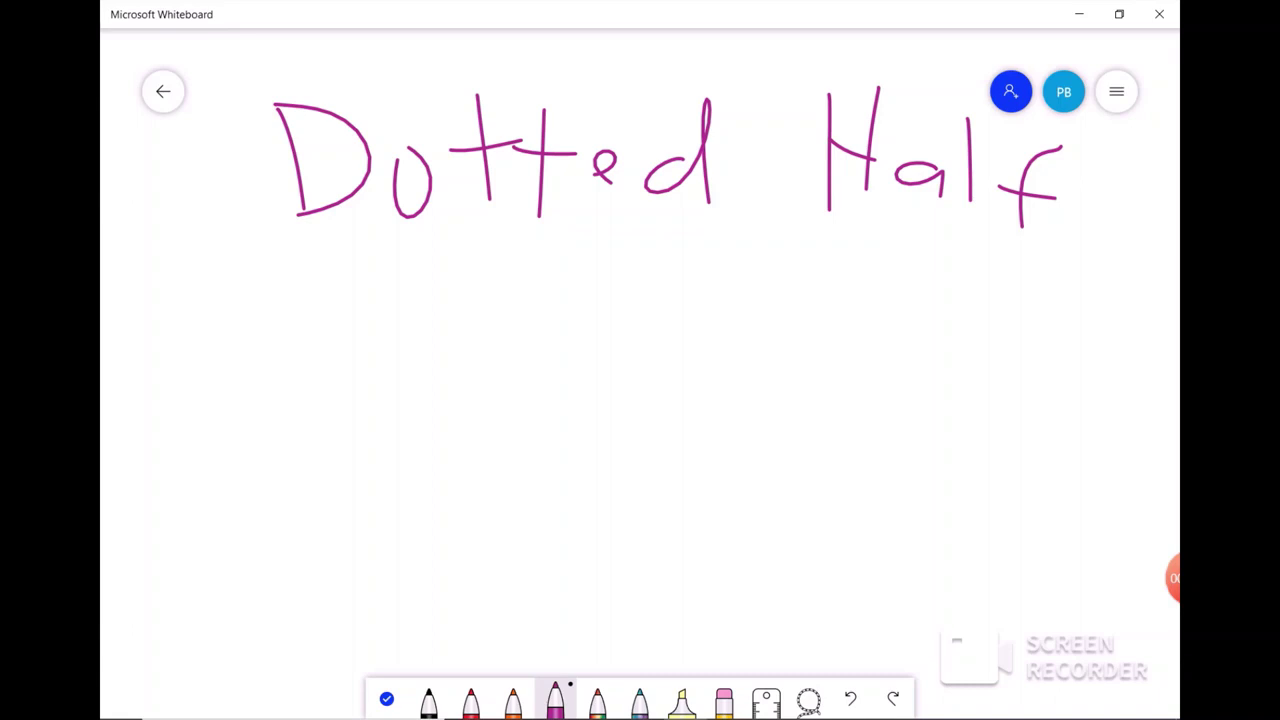
drag(412, 270, 432, 350)
mouse_move(418, 300)
mouse_down()
mouse_move(432, 350)
mouse_move(452, 313)
mouse_move(526, 325)
mouse_move(580, 326)
mouse_up()
mouse_move(622, 300)
mouse_down()
mouse_move(632, 290)
mouse_move(612, 342)
mouse_up()
drag(704, 236, 700, 345)
drag(660, 291, 720, 288)
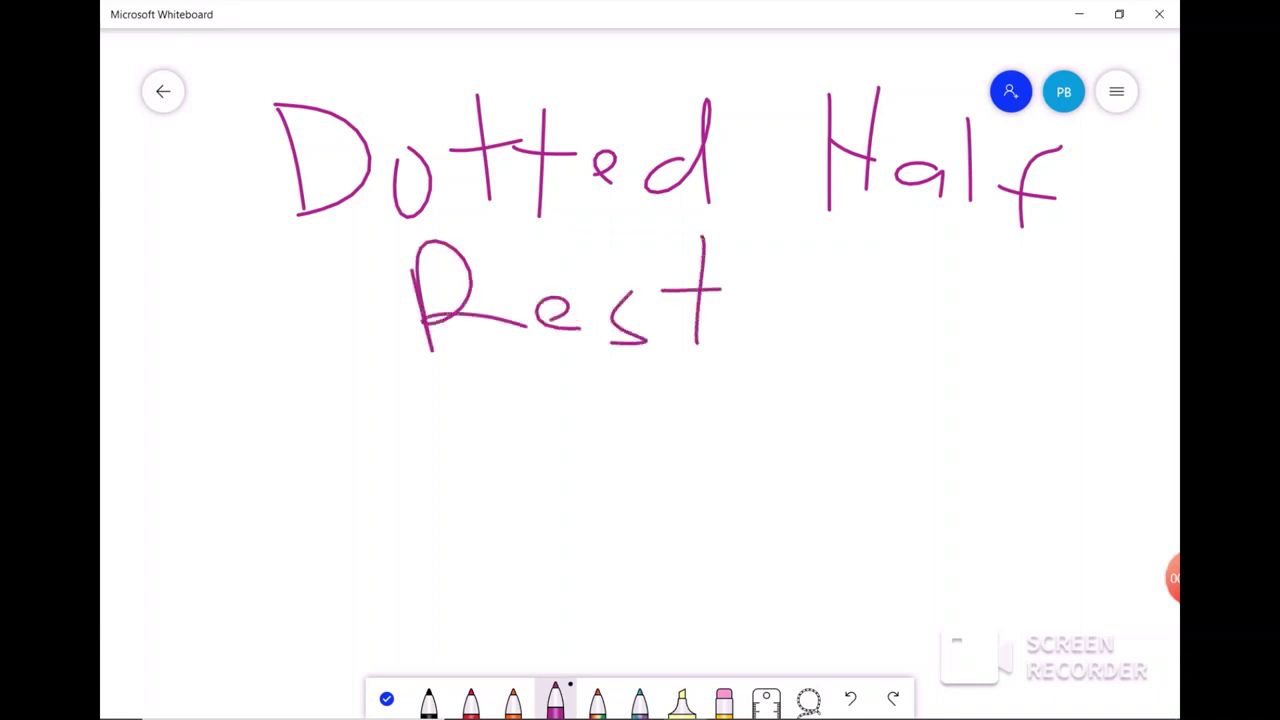
drag(378, 461, 680, 452)
mouse_move(500, 452)
mouse_down()
mouse_move(537, 424)
mouse_move(564, 448)
mouse_move(540, 445)
mouse_up()
Shorten the half rest's line by erasing both of its ends
click(724, 697)
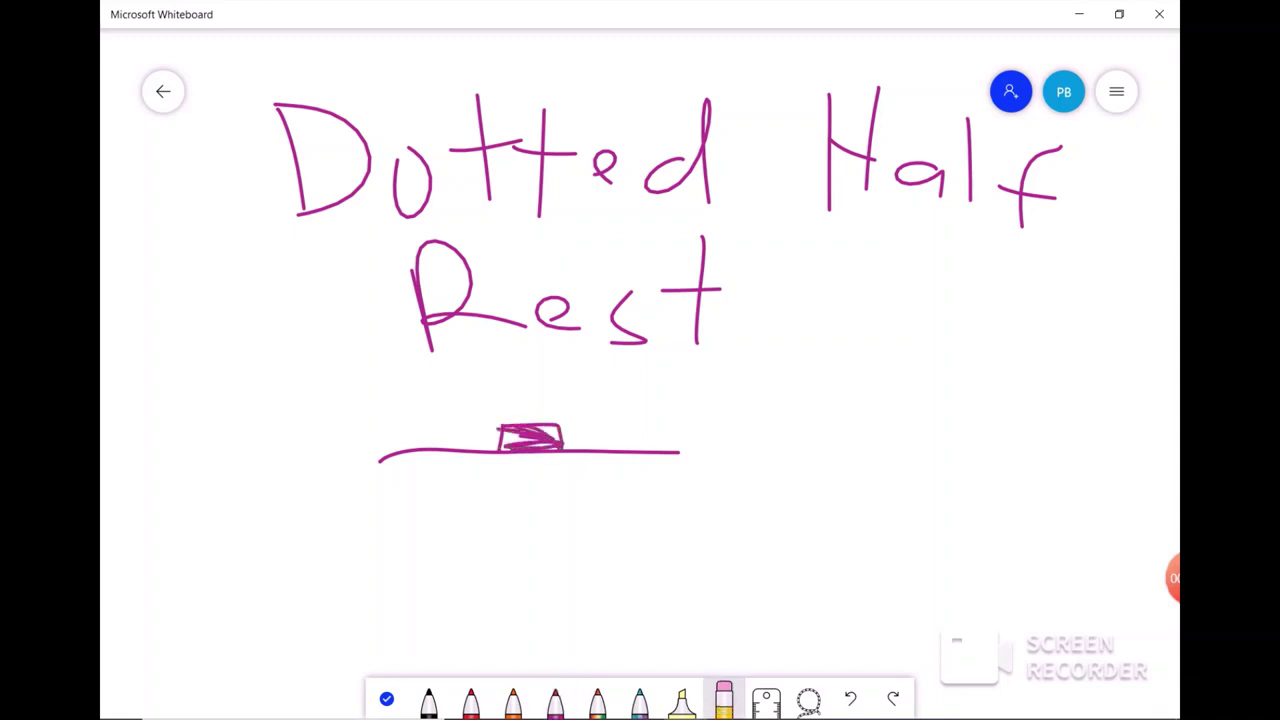
drag(674, 450, 600, 452)
drag(352, 457, 442, 452)
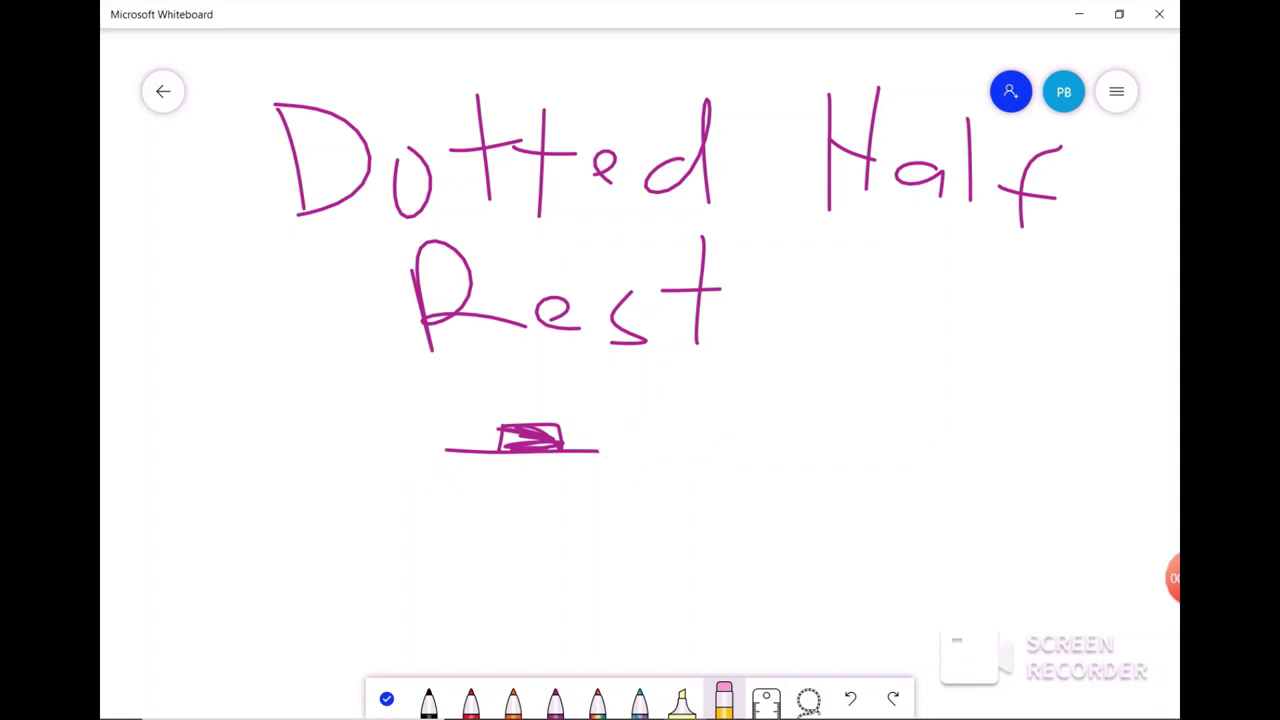
click(555, 697)
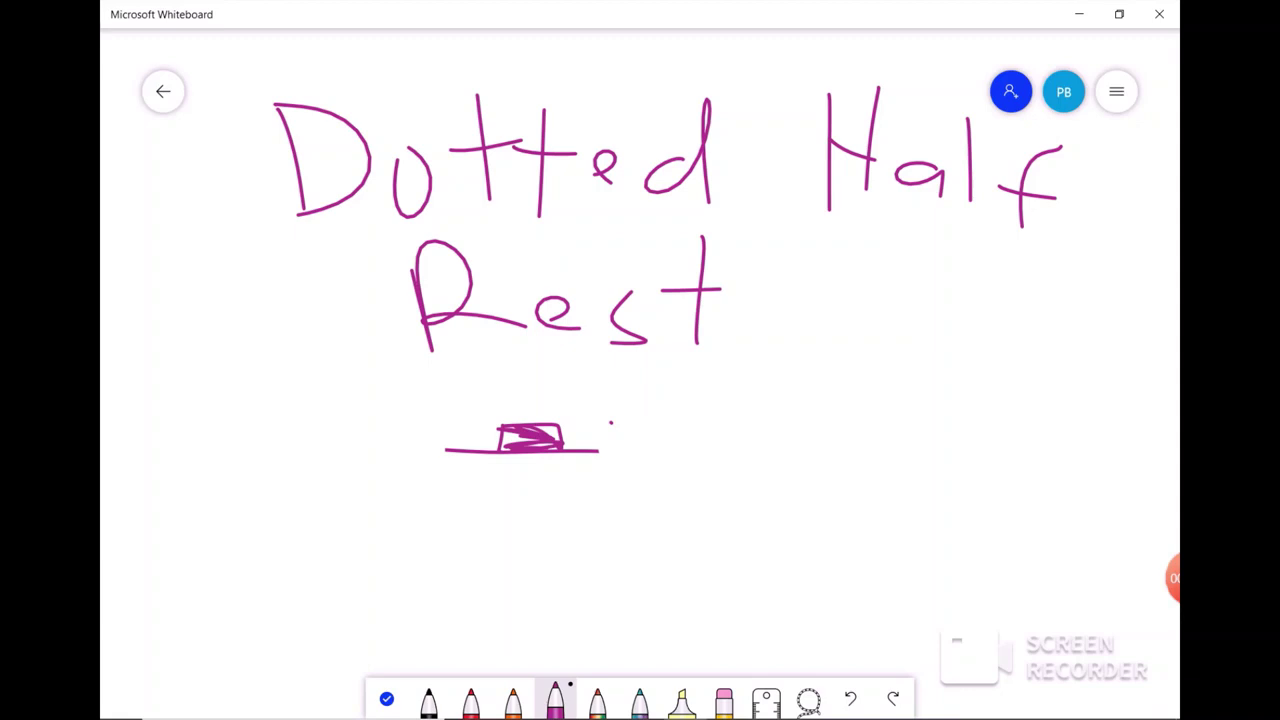
Write '3 beats' to the right of Rest and underline it
mouse_move(800, 366)
mouse_down()
mouse_move(872, 378)
mouse_move(822, 456)
mouse_up()
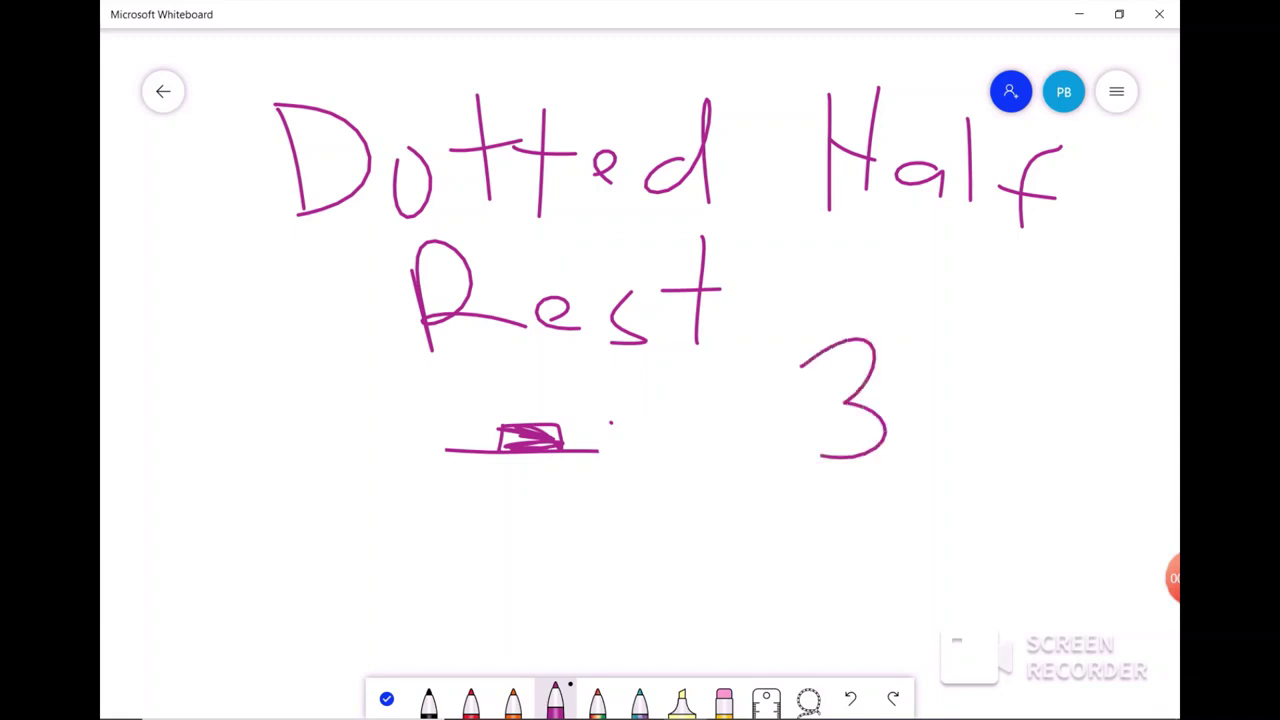
drag(934, 324, 942, 440)
mouse_move(998, 405)
mouse_down()
mouse_move(1036, 378)
mouse_move(1040, 432)
mouse_up()
drag(1080, 386, 1094, 430)
drag(1104, 336, 1106, 420)
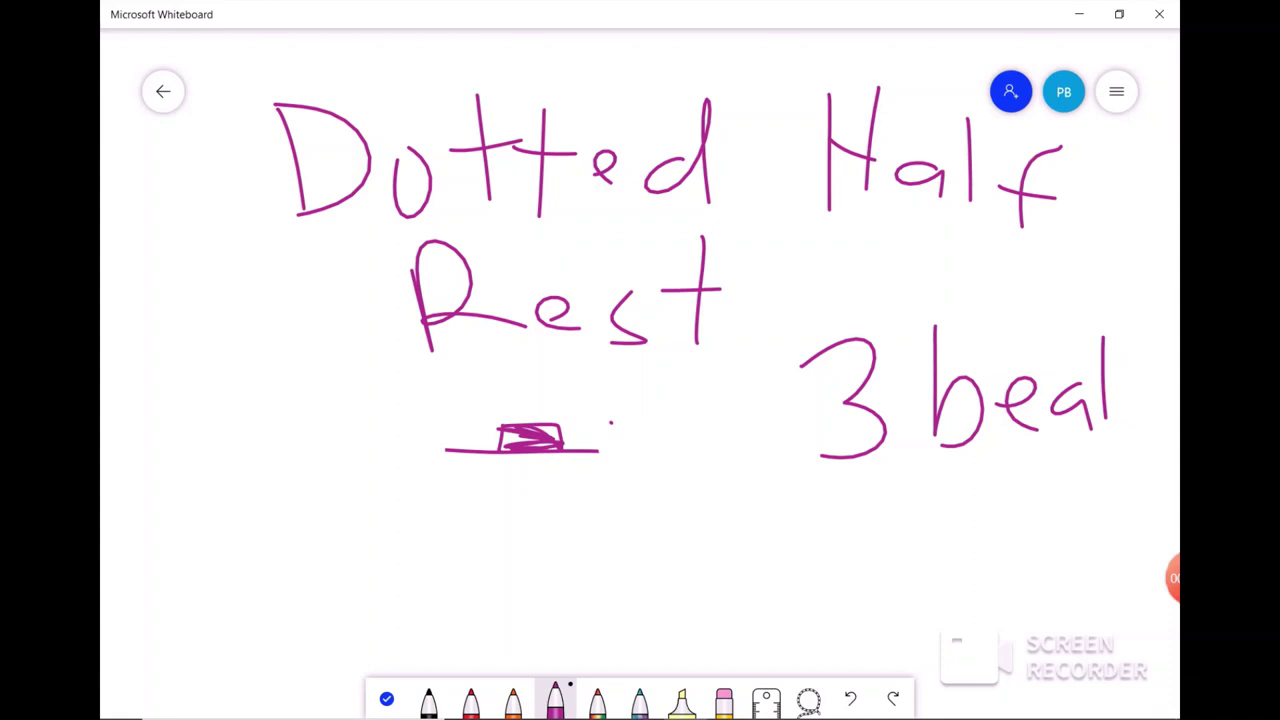
drag(1084, 370, 1102, 358)
mouse_move(1152, 374)
mouse_down()
mouse_move(1132, 436)
mouse_move(1100, 448)
mouse_up()
drag(786, 495, 1104, 481)
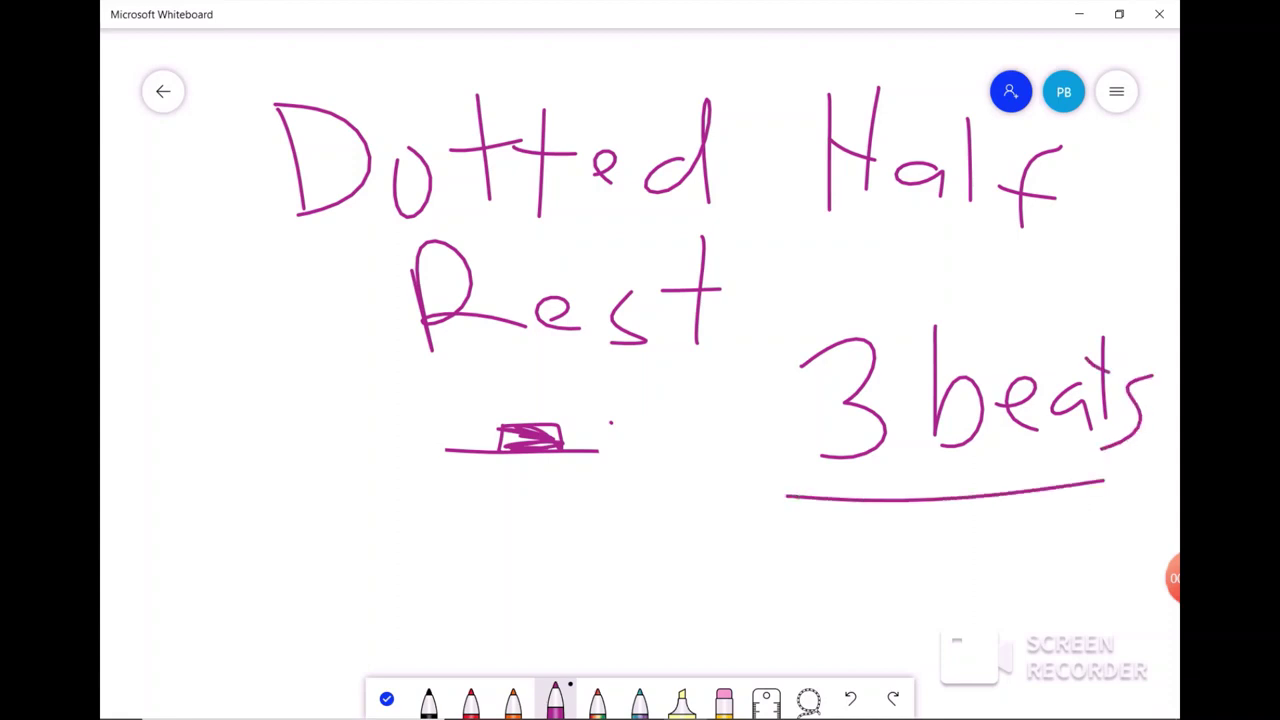
Draw a smiling stick figure wearing the half rest as a hat
mouse_move(536, 459)
mouse_down()
mouse_move(534, 520)
mouse_move(550, 445)
mouse_up()
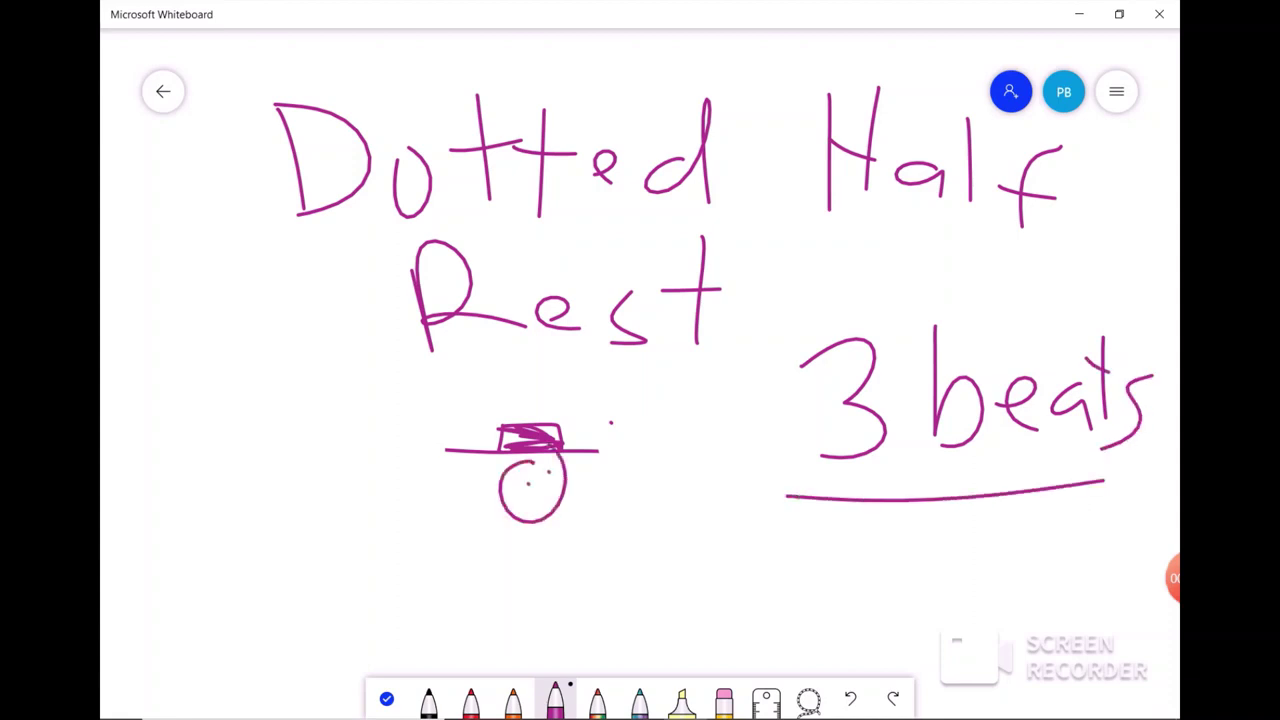
drag(519, 488, 551, 486)
mouse_move(526, 534)
mouse_down()
mouse_move(531, 606)
mouse_move(496, 668)
mouse_up()
drag(509, 596, 547, 635)
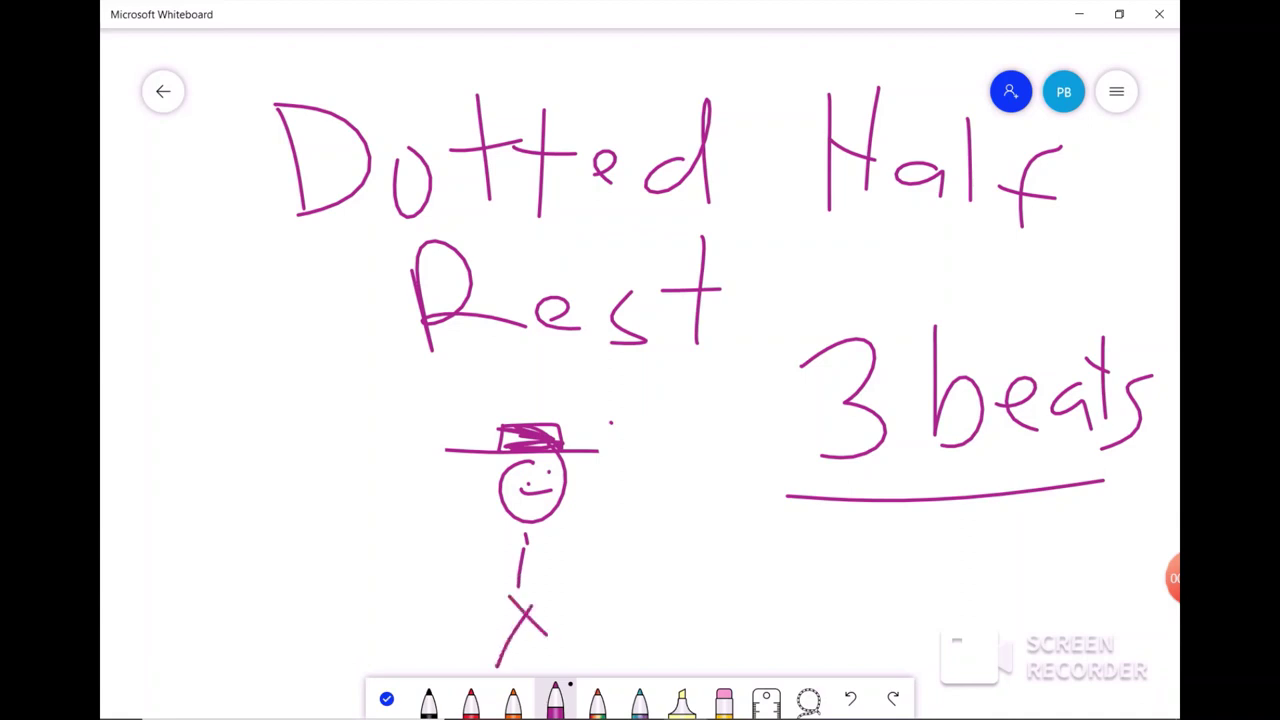
drag(457, 521, 598, 522)
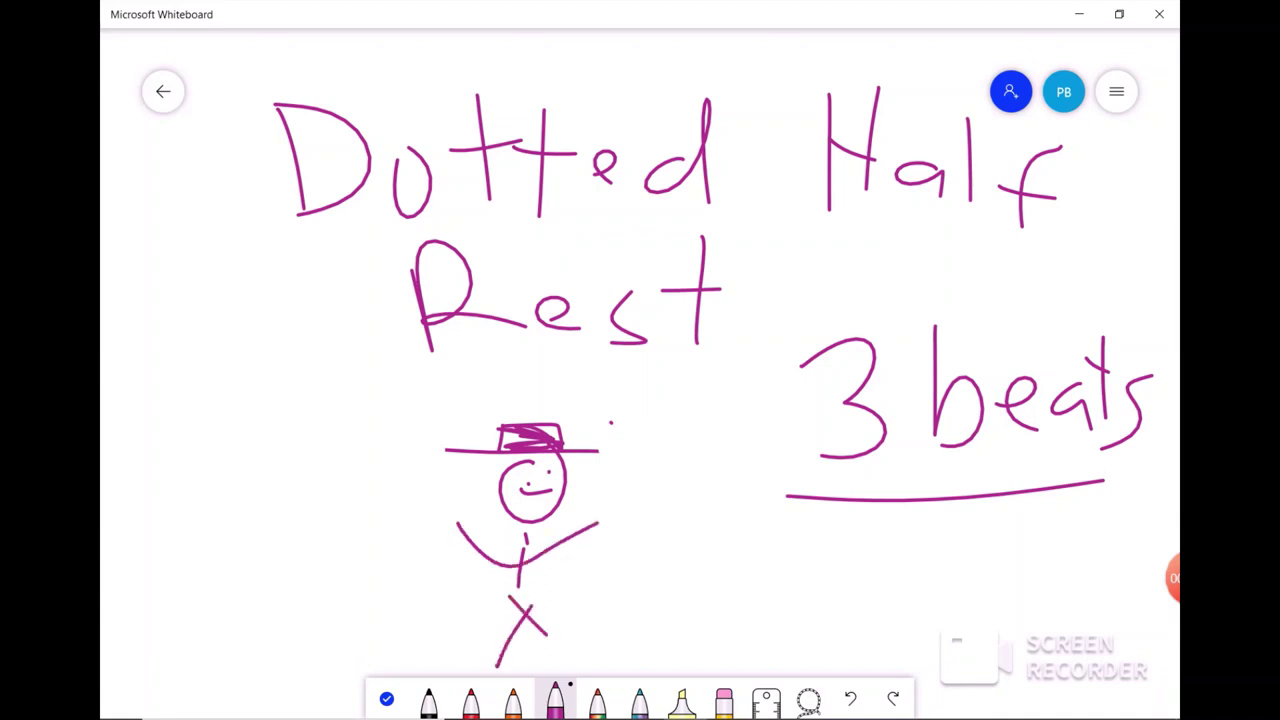
click(1116, 91)
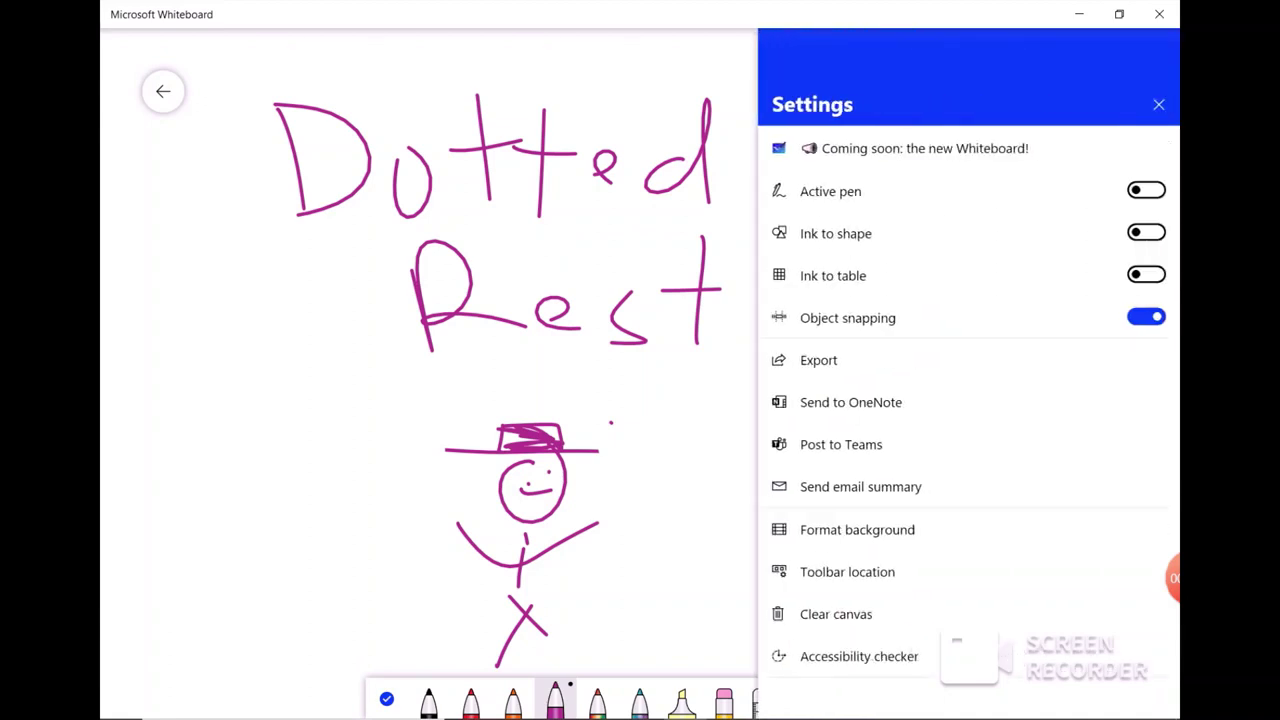
Clear the canvas and write the heading word 'Eighth' in purple ink
click(836, 614)
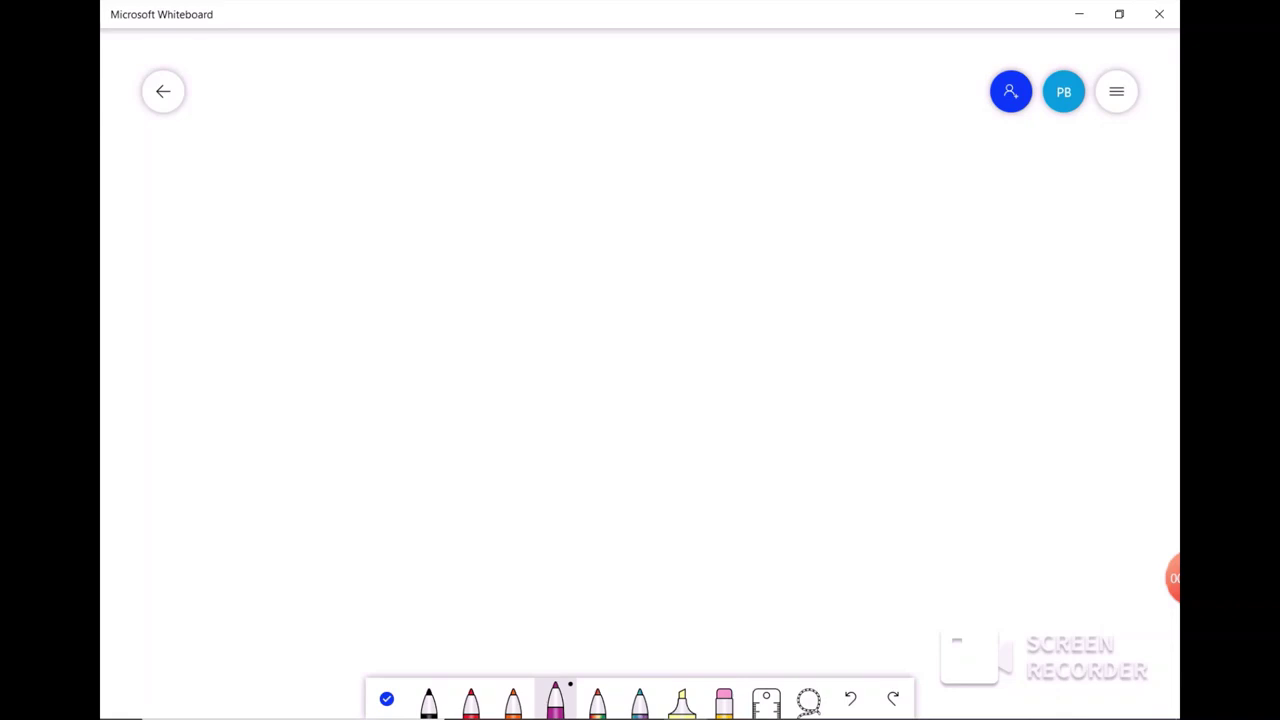
mouse_move(297, 83)
mouse_down()
mouse_move(257, 171)
mouse_move(344, 167)
mouse_up()
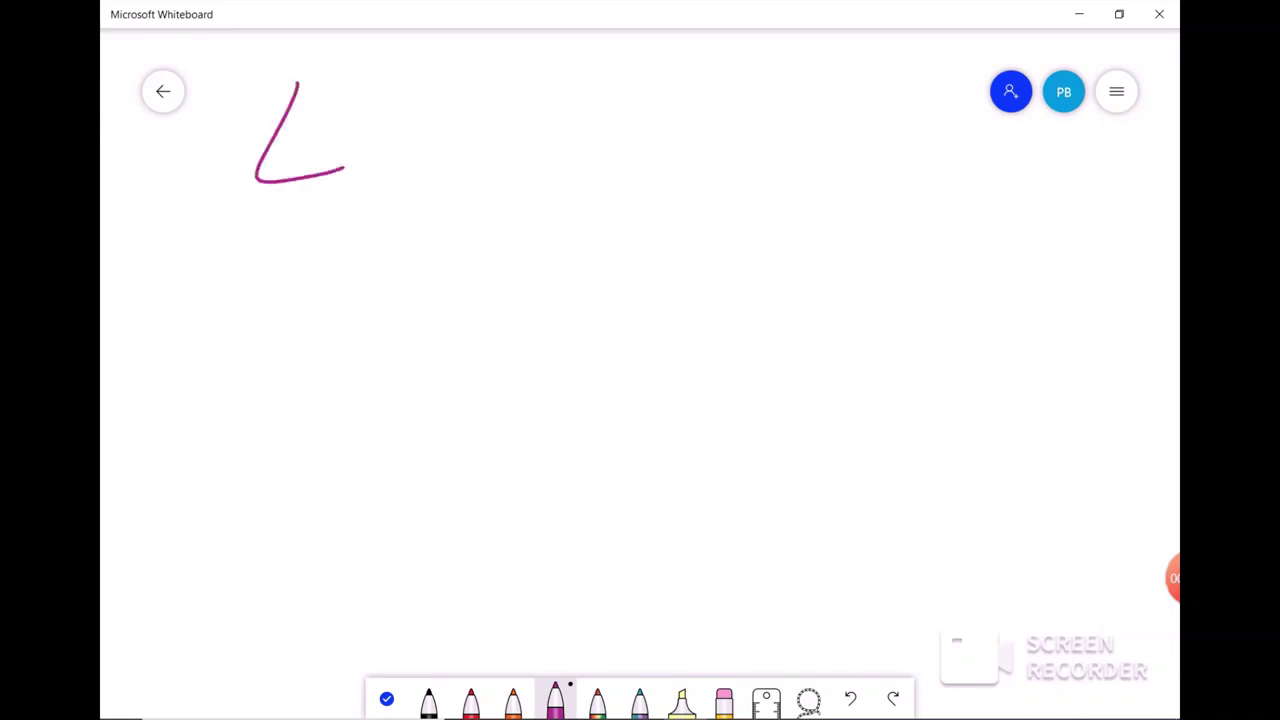
drag(277, 131, 318, 128)
drag(280, 87, 326, 83)
drag(391, 132, 391, 158)
drag(383, 95, 384, 104)
mouse_move(447, 143)
mouse_down()
mouse_move(473, 134)
mouse_move(424, 212)
mouse_up()
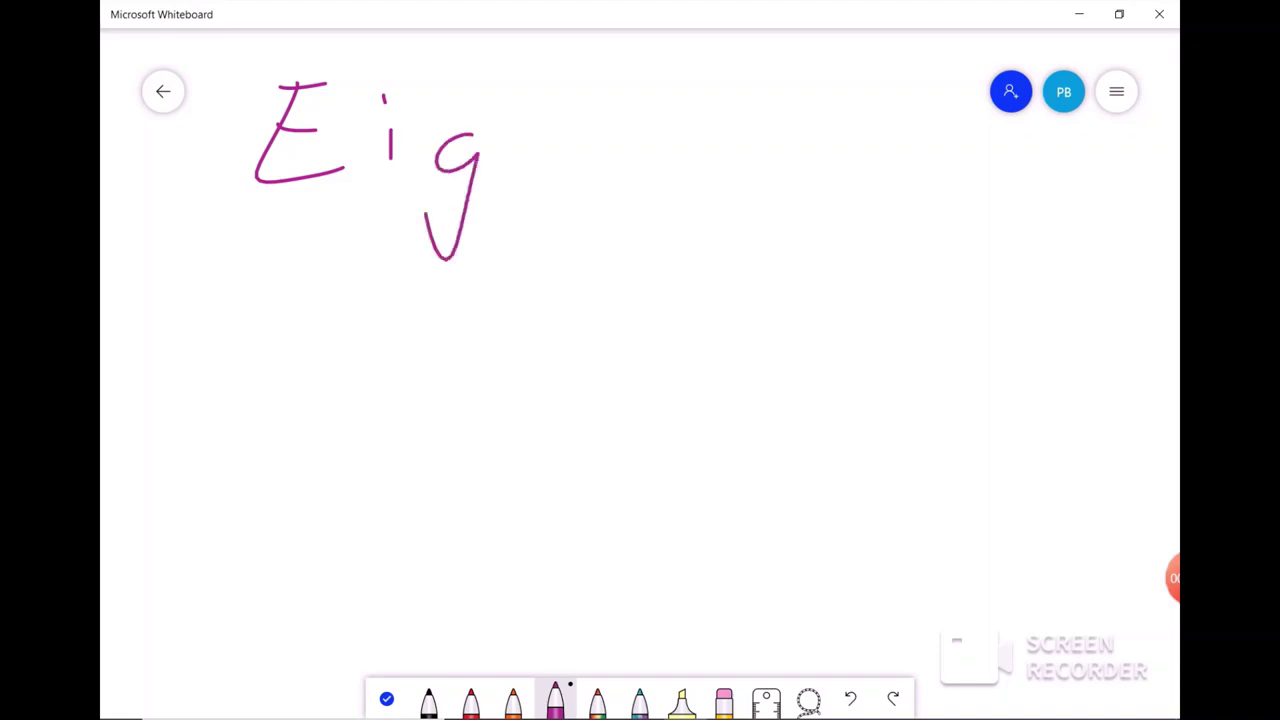
drag(516, 114, 556, 170)
drag(594, 118, 590, 200)
drag(562, 146, 610, 136)
drag(641, 98, 683, 176)
Write 'Rest' beside Eighth and sketch beamed eighth notes below the heading
drag(752, 155, 752, 218)
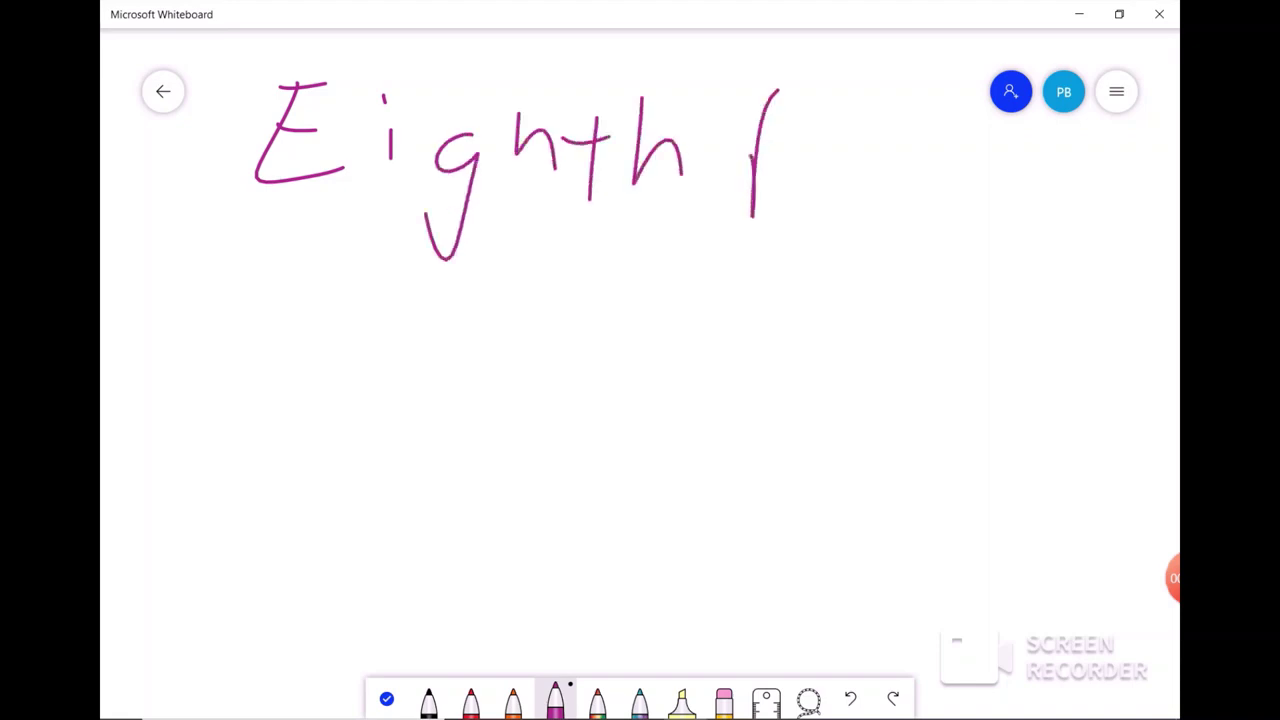
mouse_move(760, 100)
mouse_down()
mouse_move(830, 195)
mouse_move(872, 214)
mouse_up()
drag(942, 163, 886, 238)
drag(997, 138, 987, 246)
drag(952, 170, 1052, 186)
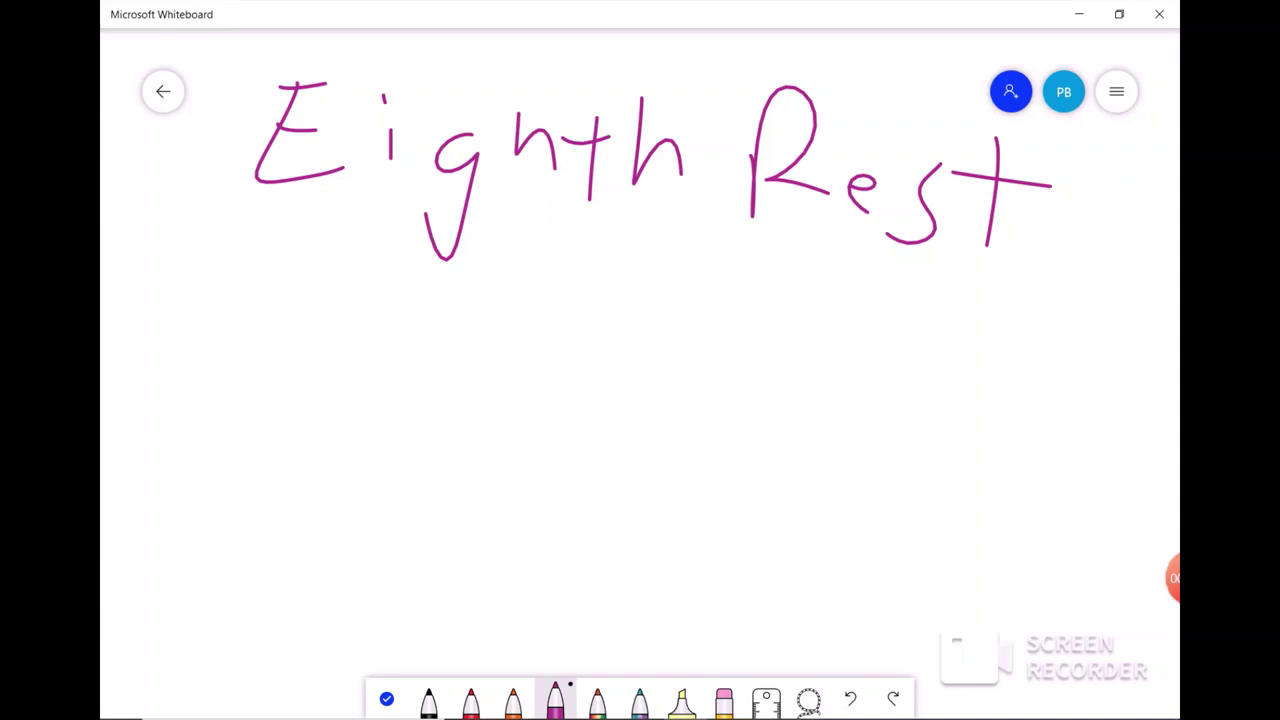
mouse_move(255, 402)
mouse_down()
mouse_move(258, 418)
mouse_move(240, 420)
mouse_move(296, 298)
mouse_move(322, 412)
mouse_move(345, 425)
mouse_move(330, 440)
mouse_move(336, 415)
mouse_move(320, 420)
mouse_up()
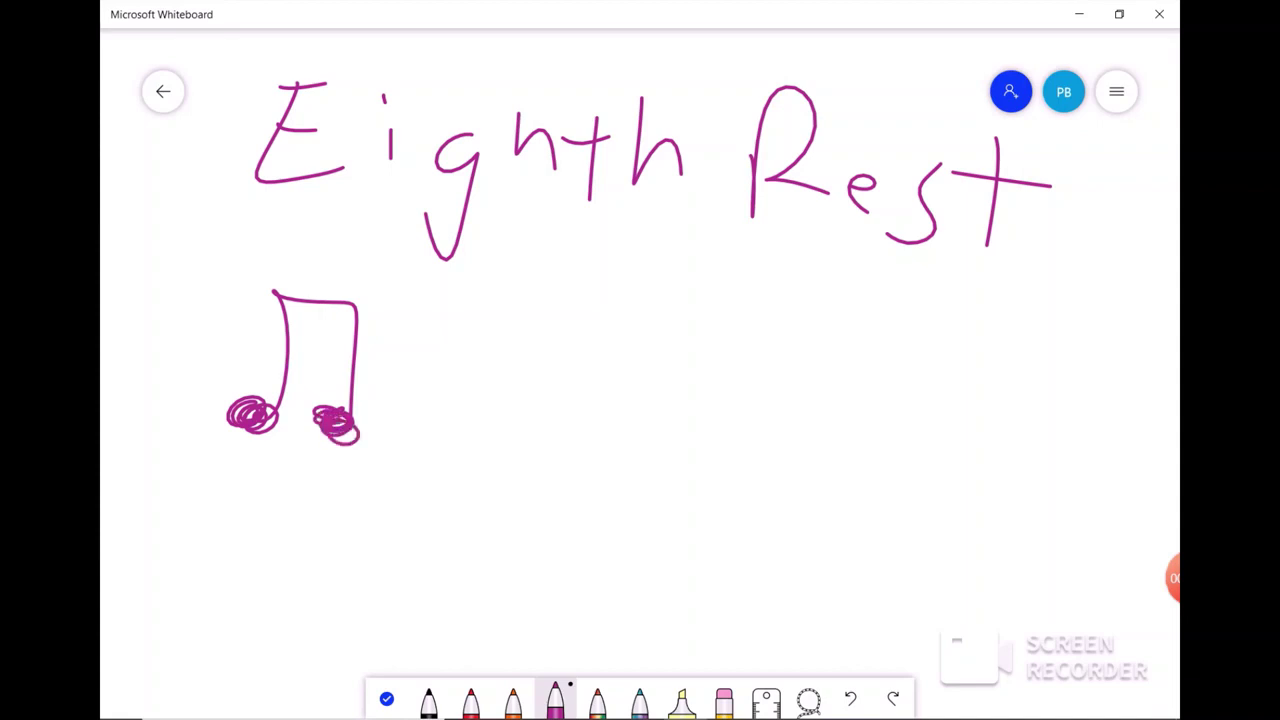
Add a single eighth note, then erase all the eighth note sketches
mouse_move(551, 425)
mouse_down()
mouse_move(540, 440)
mouse_move(562, 426)
mouse_move(556, 274)
mouse_move(646, 358)
mouse_up()
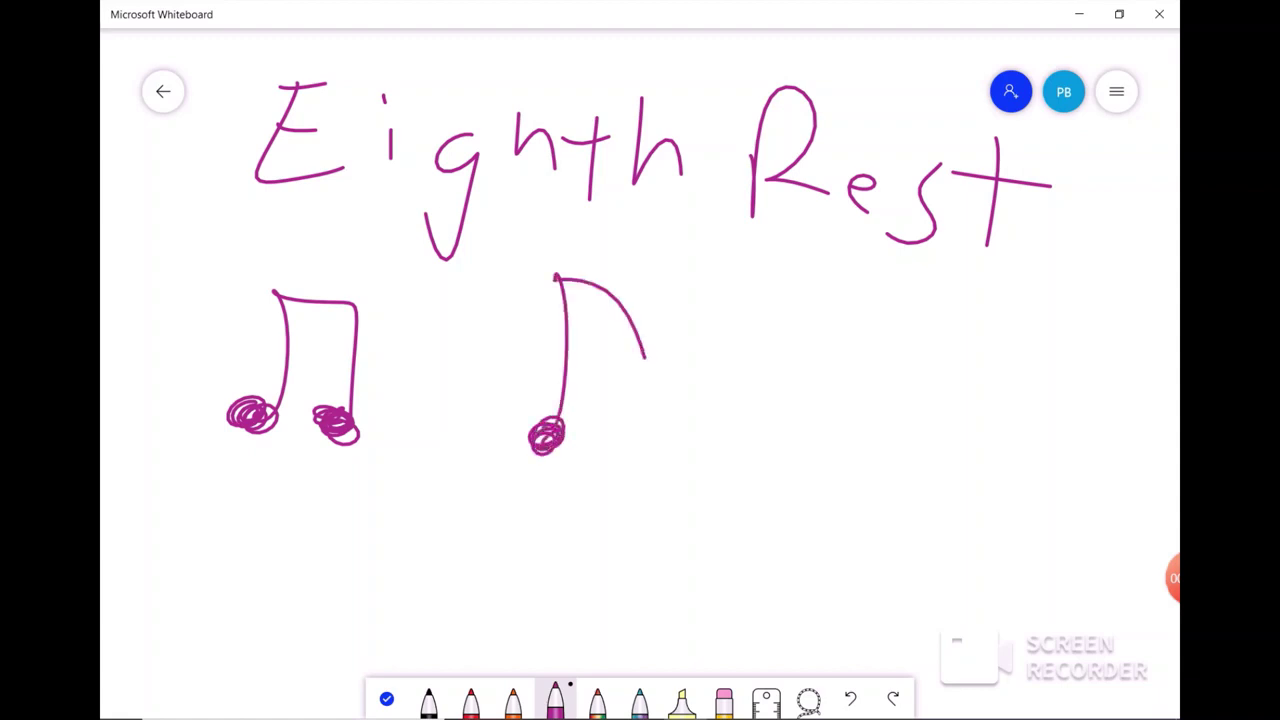
click(724, 700)
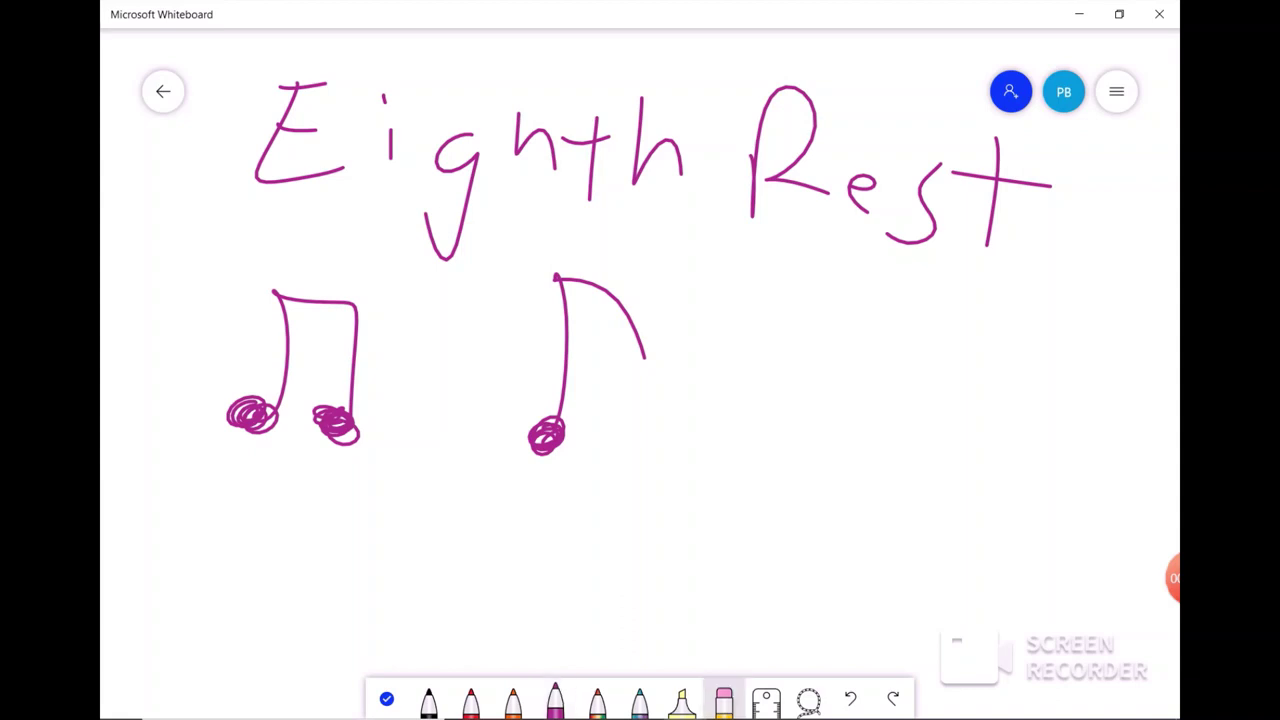
mouse_move(340, 280)
mouse_down()
mouse_move(656, 295)
mouse_move(366, 449)
mouse_move(343, 389)
mouse_move(394, 300)
mouse_move(400, 248)
mouse_up()
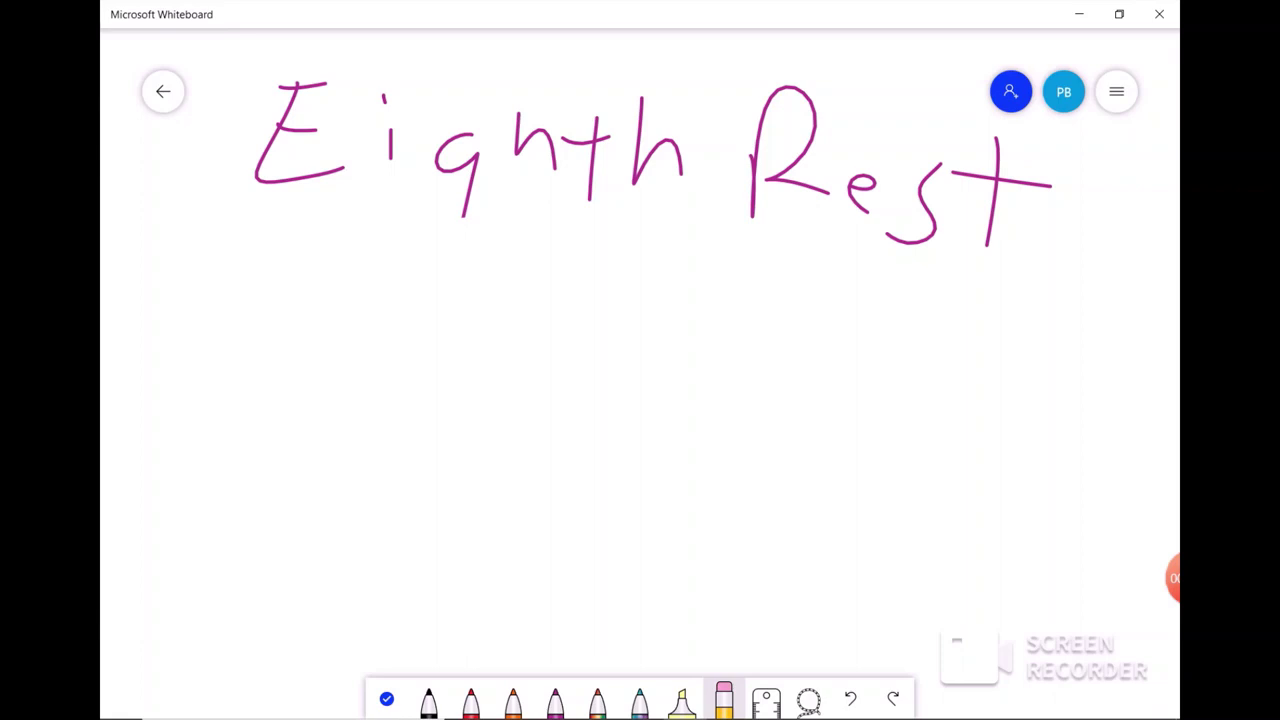
click(555, 700)
Draw two eighth rest symbols and write '½ beat' beside them
mouse_move(429, 391)
mouse_down()
mouse_move(414, 396)
mouse_move(480, 343)
mouse_move(434, 488)
mouse_up()
mouse_move(606, 381)
mouse_down()
mouse_move(590, 390)
mouse_move(671, 316)
mouse_move(638, 505)
mouse_up()
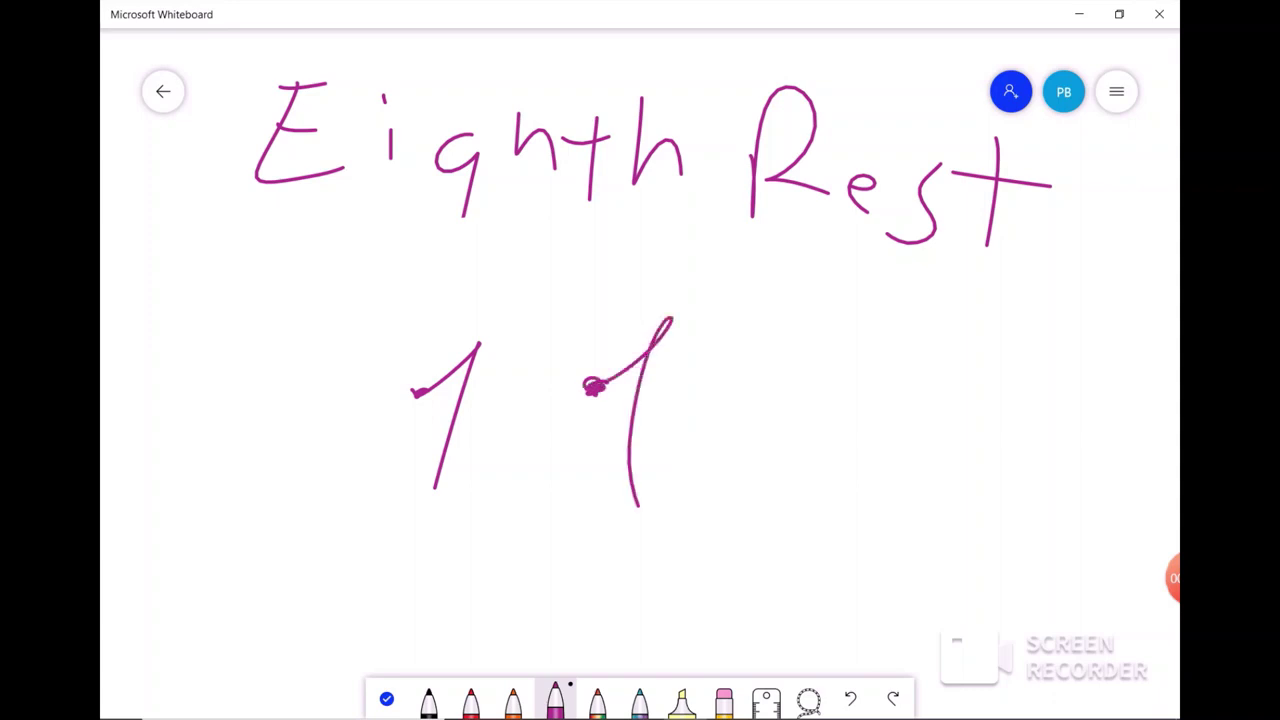
drag(798, 311, 775, 476)
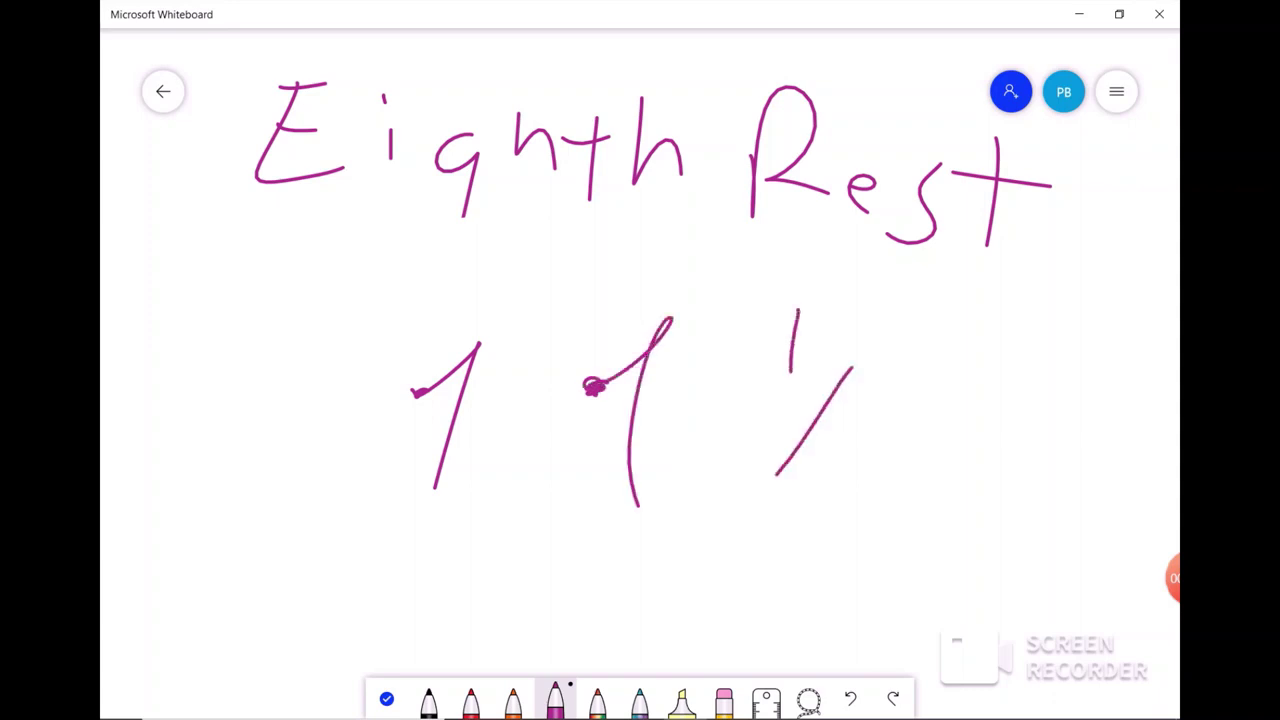
drag(842, 425, 904, 477)
mouse_move(924, 310)
mouse_down()
mouse_move(945, 358)
mouse_move(932, 396)
mouse_up()
mouse_move(984, 366)
mouse_down()
mouse_move(1000, 394)
mouse_move(1022, 396)
mouse_up()
drag(1070, 368, 1088, 406)
drag(1113, 318, 1108, 414)
Cross the t in beat and write 'each' below to complete the label
drag(1085, 360, 1123, 347)
mouse_move(860, 552)
mouse_down()
mouse_move(892, 546)
mouse_move(905, 590)
mouse_up()
mouse_move(958, 512)
mouse_down()
mouse_move(930, 522)
mouse_move(966, 548)
mouse_up()
mouse_move(995, 540)
mouse_down()
mouse_move(1022, 506)
mouse_move(1012, 556)
mouse_up()
mouse_move(1048, 474)
mouse_down()
mouse_move(1040, 564)
mouse_move(1072, 572)
mouse_up()
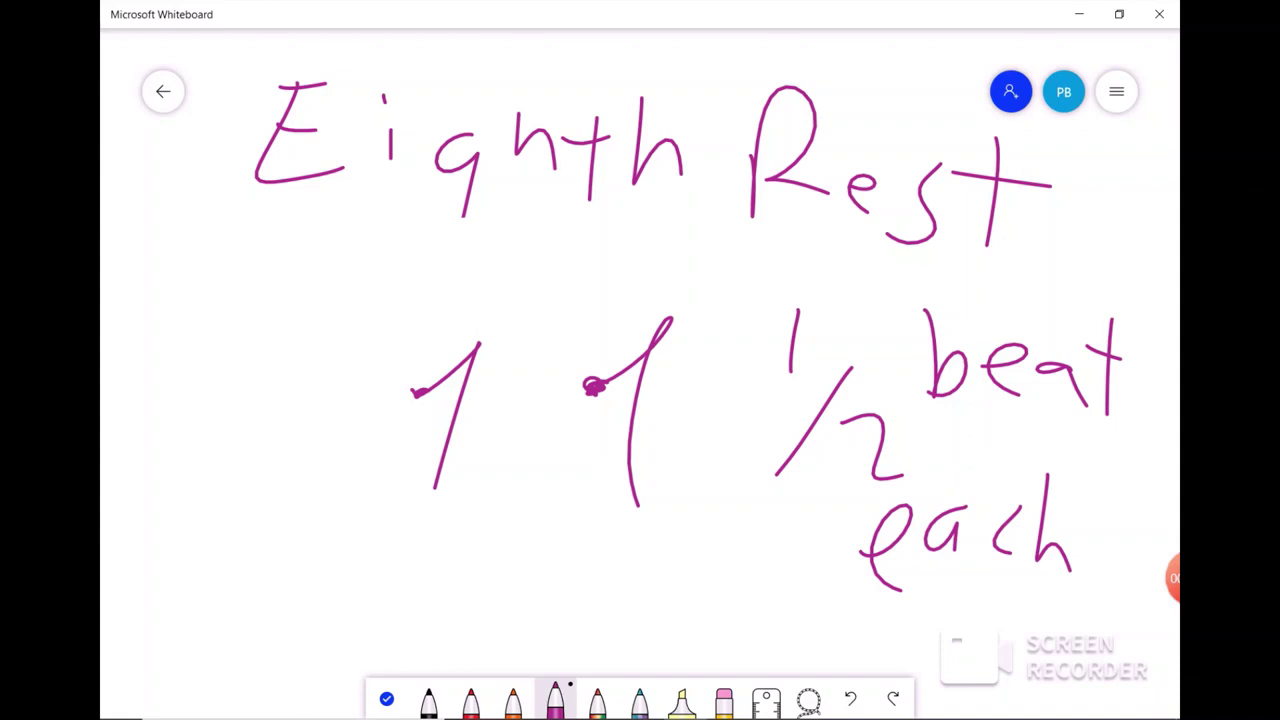
click(1116, 91)
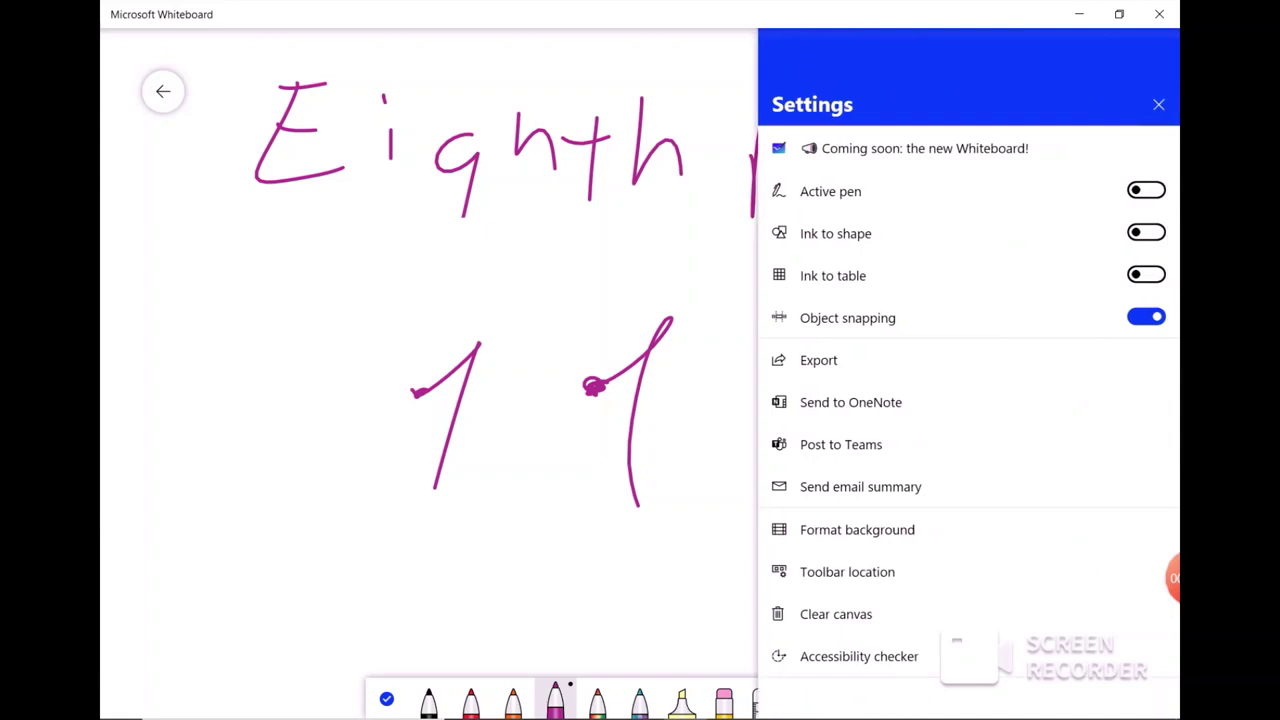
Wipe the board, draw a zigzag quarter rest labelled 'Quarter Rest 1 beat', then clear it
click(836, 614)
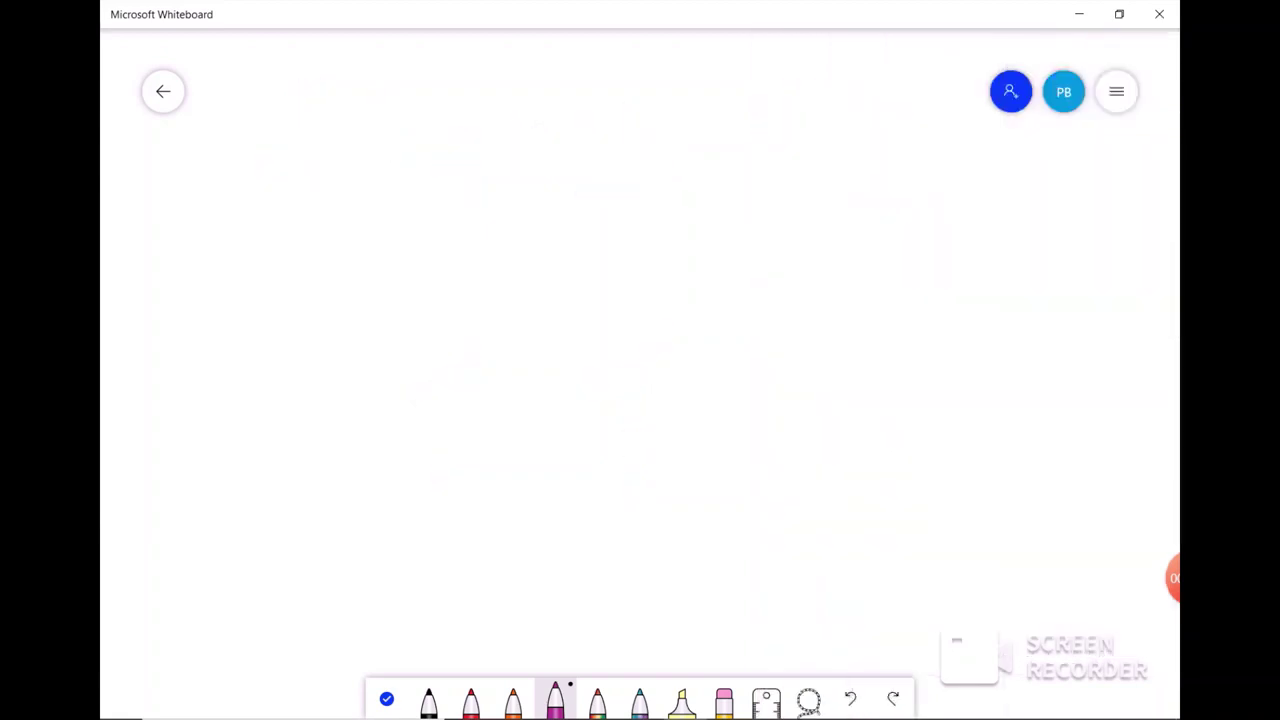
mouse_move(297, 184)
mouse_down()
mouse_move(366, 289)
mouse_move(352, 374)
mouse_move(388, 508)
mouse_up()
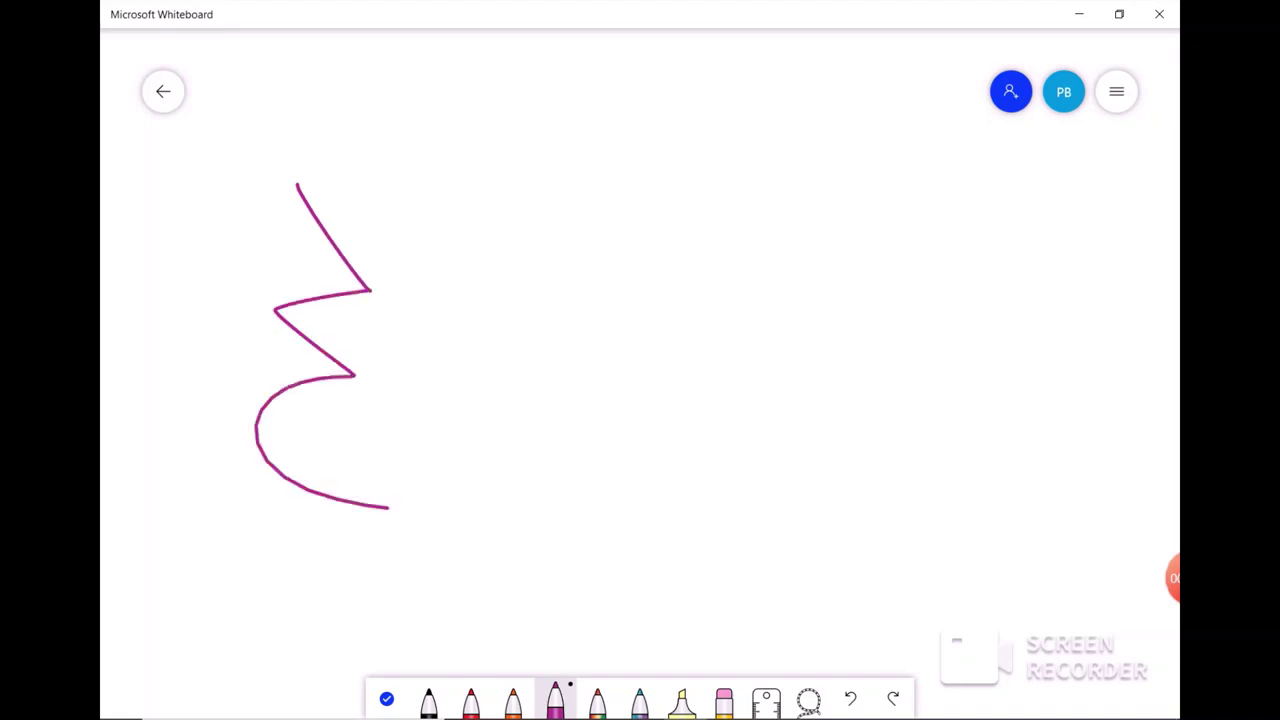
mouse_move(543, 152)
mouse_down()
mouse_move(525, 218)
mouse_move(537, 252)
mouse_up()
mouse_move(574, 204)
mouse_down()
mouse_move(627, 202)
mouse_move(712, 252)
mouse_up()
mouse_move(735, 210)
mouse_down()
mouse_move(830, 192)
mouse_move(922, 235)
mouse_move(973, 196)
mouse_up()
mouse_move(696, 318)
mouse_down()
mouse_move(714, 364)
mouse_move(936, 330)
mouse_move(965, 352)
mouse_up()
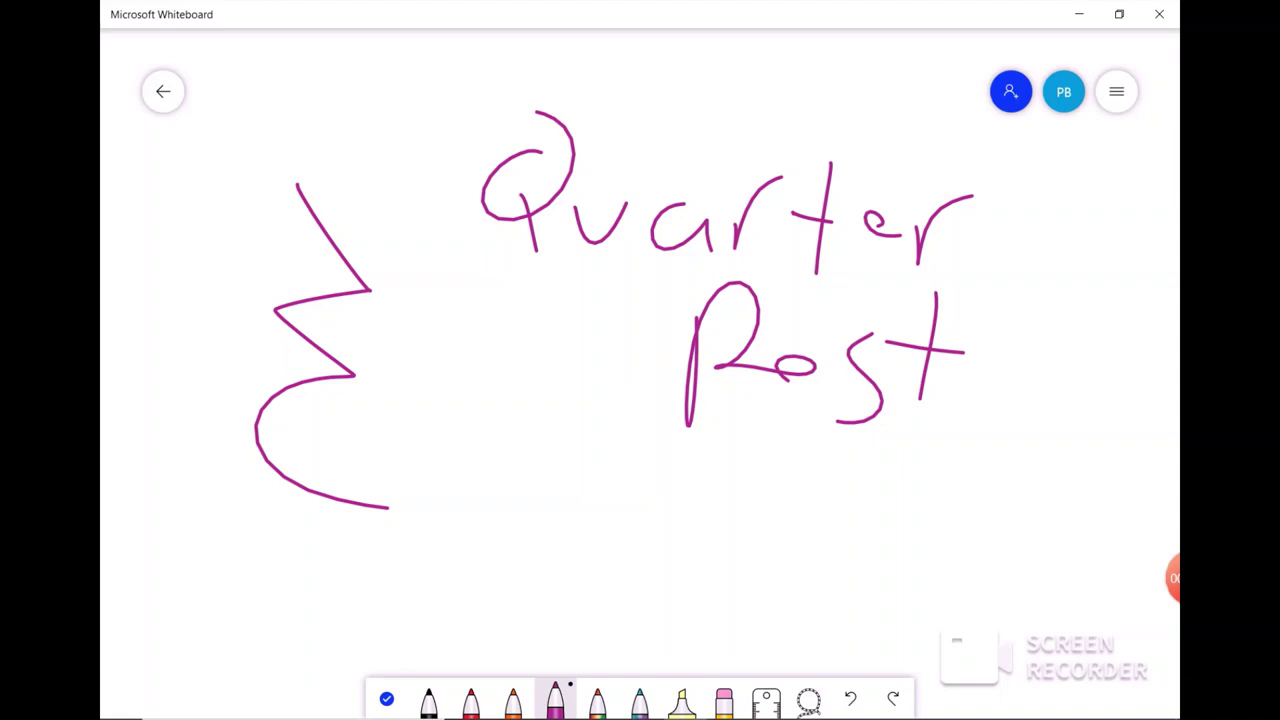
mouse_move(517, 507)
mouse_down()
mouse_move(532, 488)
mouse_move(556, 578)
mouse_move(850, 520)
mouse_move(905, 475)
mouse_move(958, 518)
mouse_up()
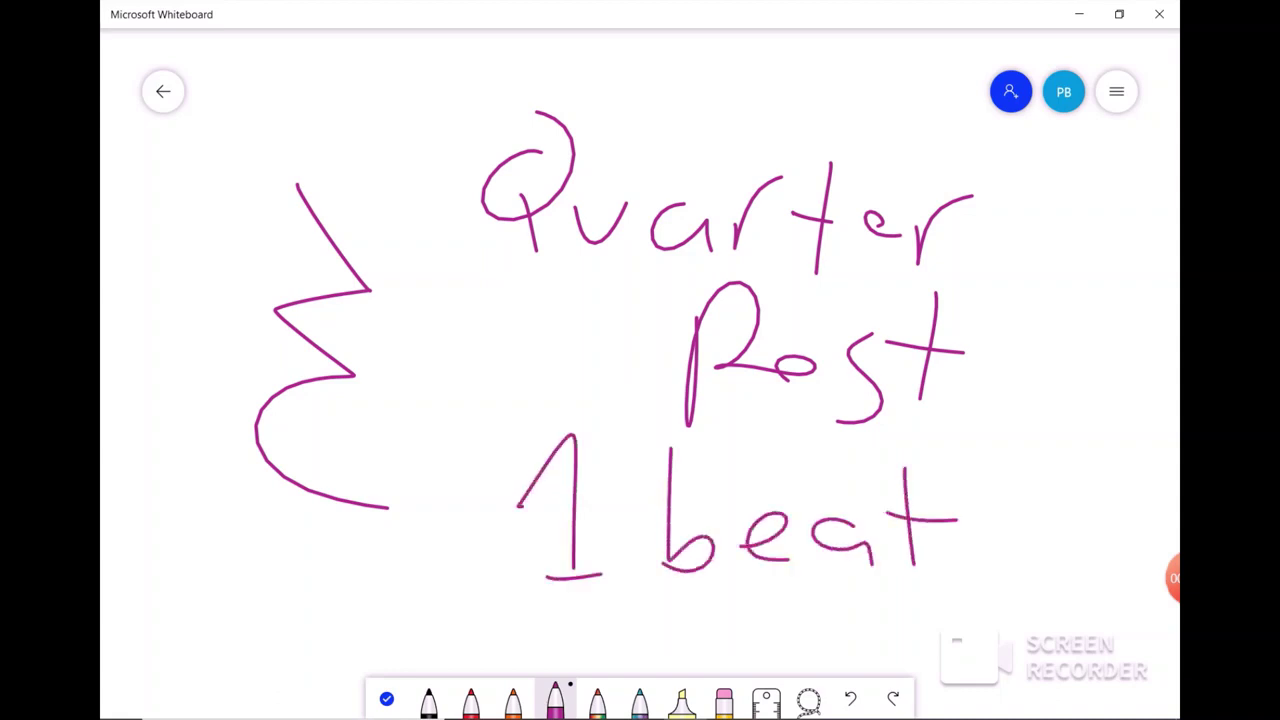
click(1116, 91)
click(836, 614)
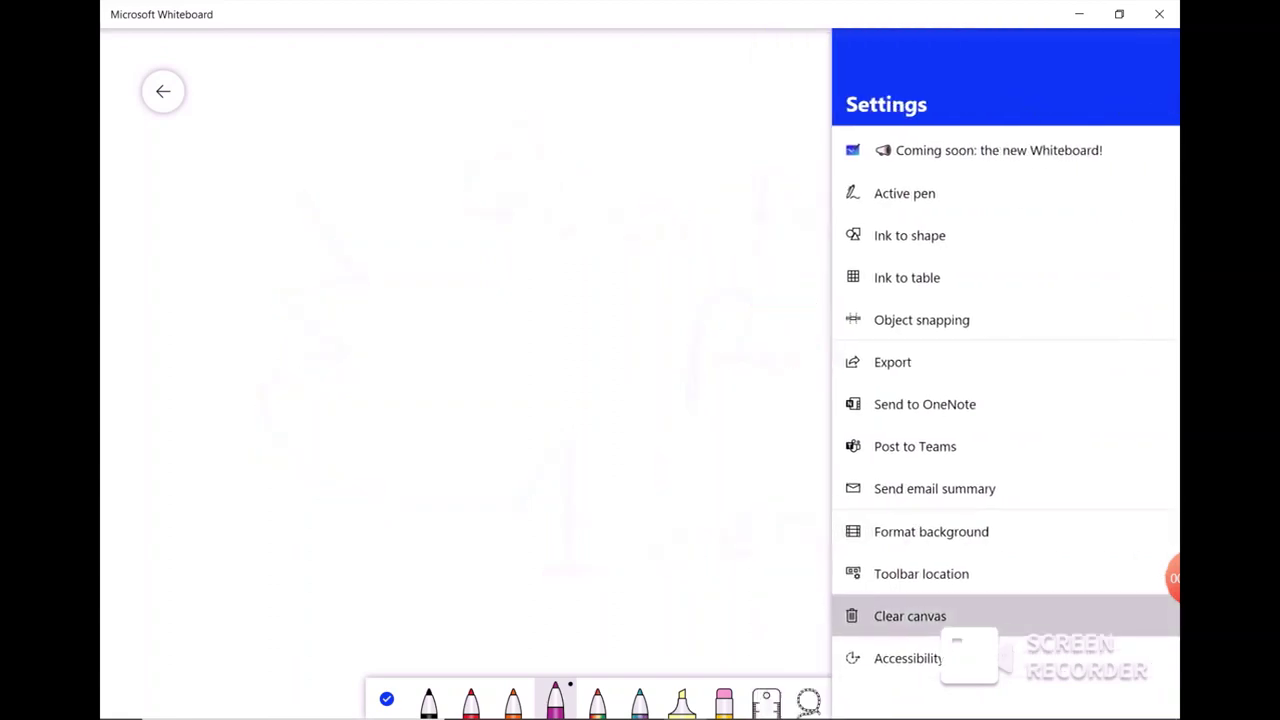
Draw a filled half-rest block on a line and write 'Half' above
drag(325, 287, 524, 287)
mouse_move(389, 288)
mouse_down()
mouse_move(389, 257)
mouse_move(453, 286)
mouse_move(446, 267)
mouse_move(444, 282)
mouse_up()
drag(634, 115, 656, 258)
drag(702, 112, 690, 259)
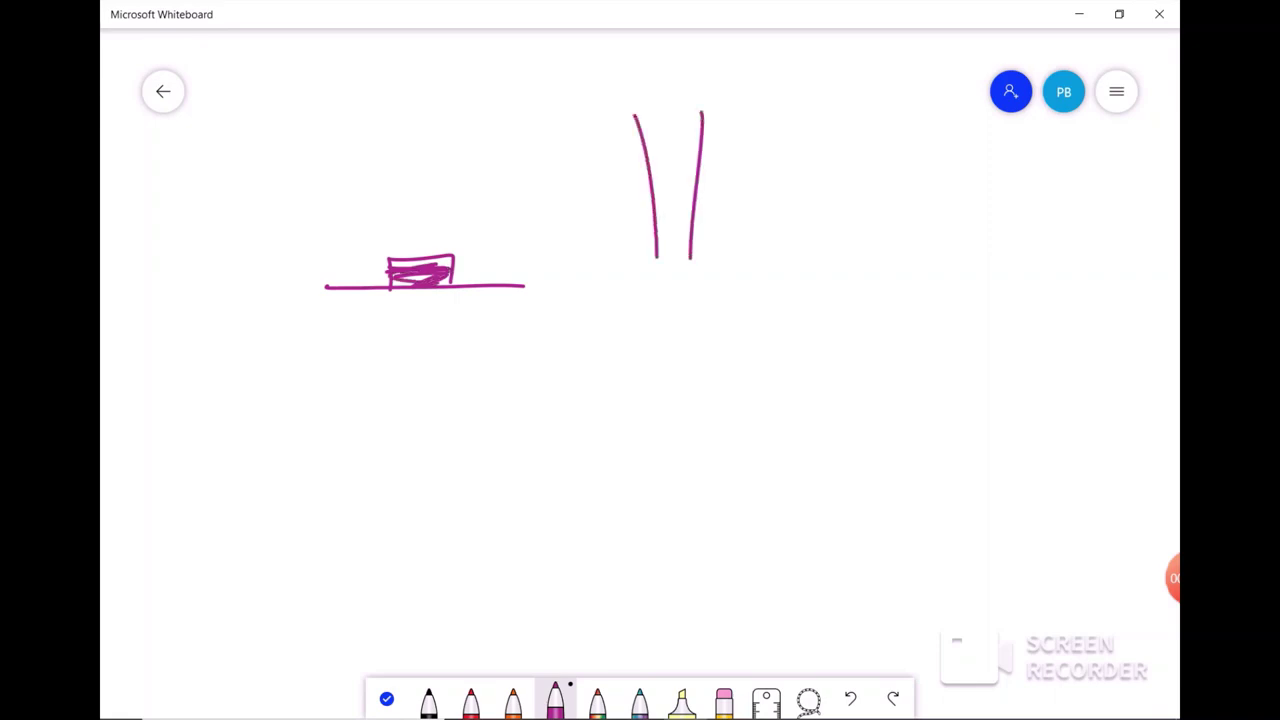
drag(646, 180, 708, 196)
mouse_move(788, 205)
mouse_down()
mouse_move(748, 208)
mouse_move(809, 260)
mouse_up()
drag(847, 137, 853, 242)
drag(948, 142, 918, 252)
drag(888, 202, 946, 205)
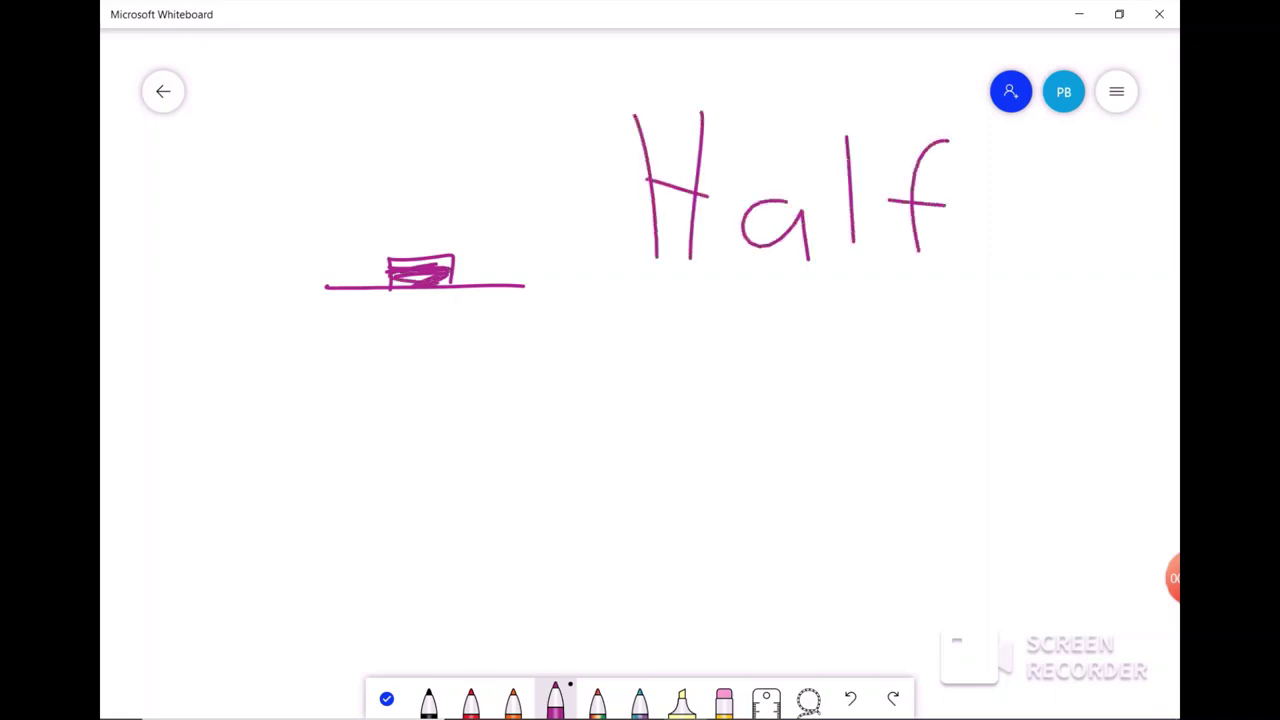
Write 'Rest' below Half and '2beats' underneath
drag(710, 310, 698, 412)
mouse_move(700, 408)
mouse_down()
mouse_move(745, 278)
mouse_move(800, 380)
mouse_up()
mouse_move(822, 360)
mouse_down()
mouse_move(846, 362)
mouse_move(862, 386)
mouse_up()
drag(920, 340, 866, 404)
drag(978, 294, 951, 421)
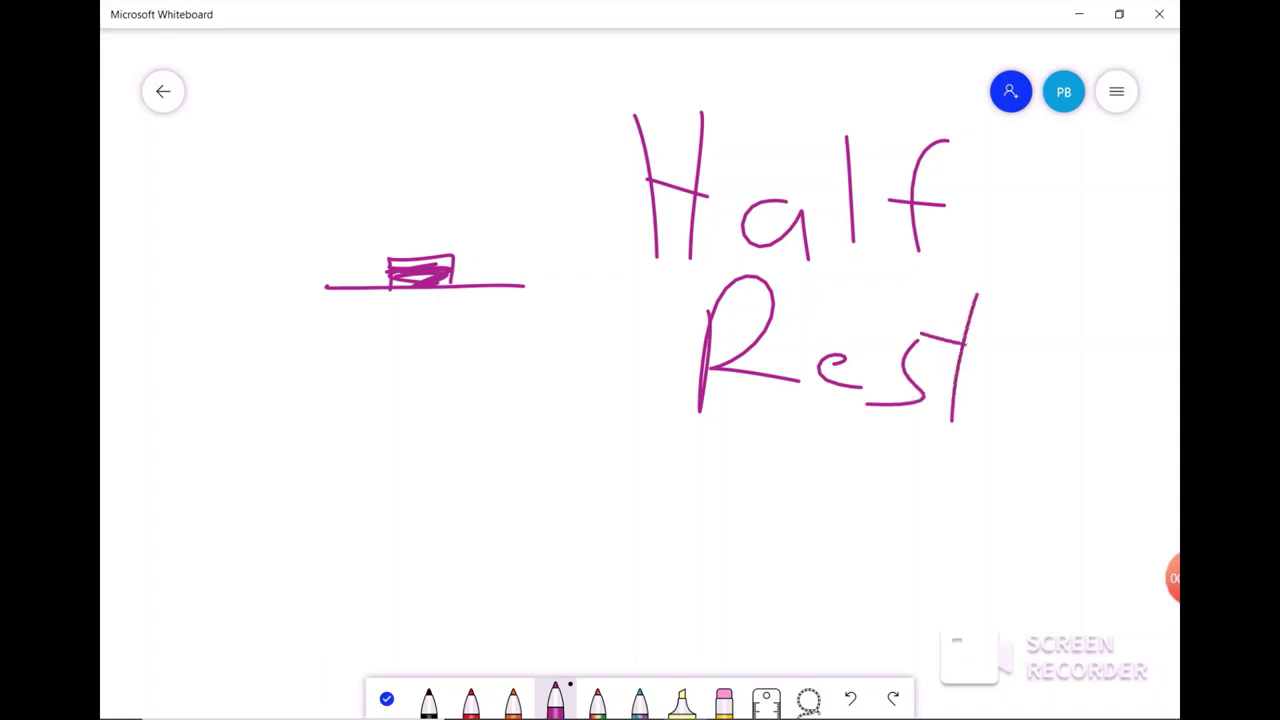
drag(920, 338, 998, 350)
mouse_move(714, 485)
mouse_down()
mouse_move(728, 548)
mouse_move(822, 558)
mouse_up()
mouse_move(850, 465)
mouse_down()
mouse_move(864, 573)
mouse_move(840, 568)
mouse_up()
mouse_move(950, 538)
mouse_down()
mouse_move(1000, 512)
mouse_move(1000, 572)
mouse_up()
mouse_move(1050, 528)
mouse_down()
mouse_move(1010, 550)
mouse_move(1064, 578)
mouse_up()
drag(1088, 470, 1086, 590)
drag(1058, 520, 1138, 516)
drag(1158, 498, 1114, 580)
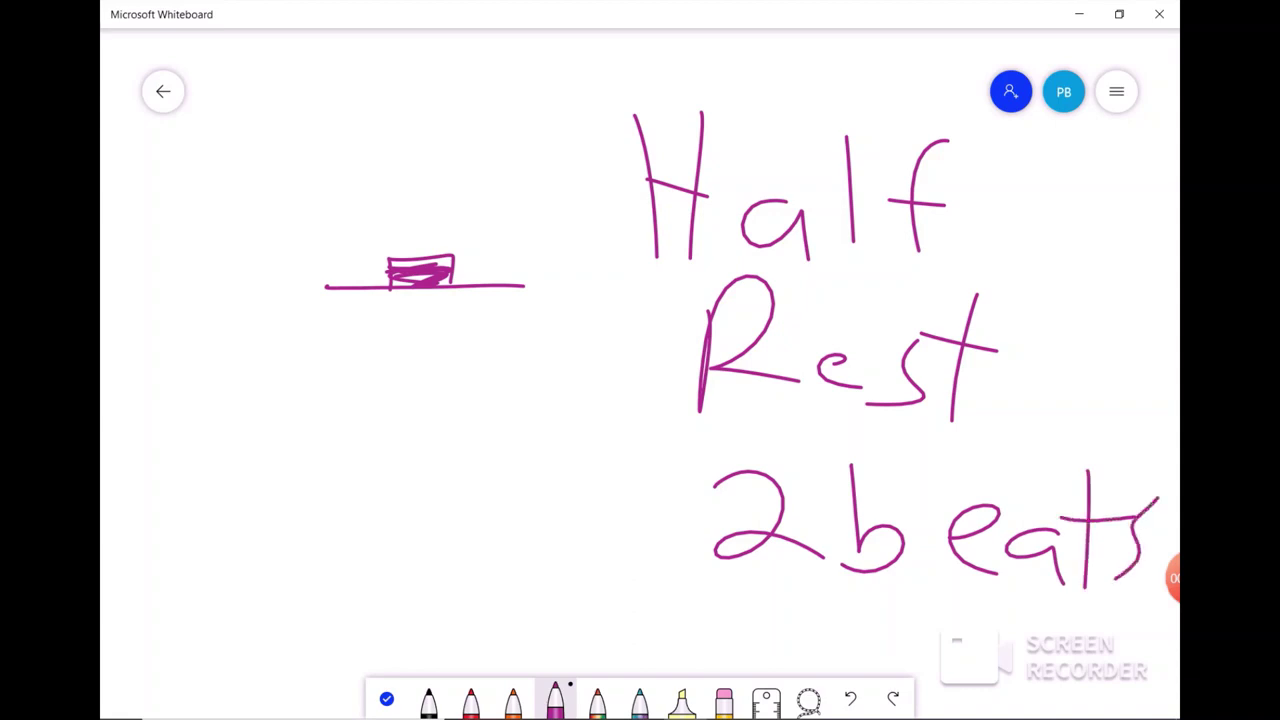
Add a smiley stick figure under the half-rest hat, then clear the canvas
mouse_move(440, 292)
mouse_down()
mouse_move(374, 332)
mouse_move(470, 294)
mouse_up()
click(410, 322)
click(452, 324)
mouse_move(412, 342)
mouse_down()
mouse_move(444, 378)
mouse_move(410, 516)
mouse_up()
drag(349, 634, 473, 602)
drag(346, 408, 530, 408)
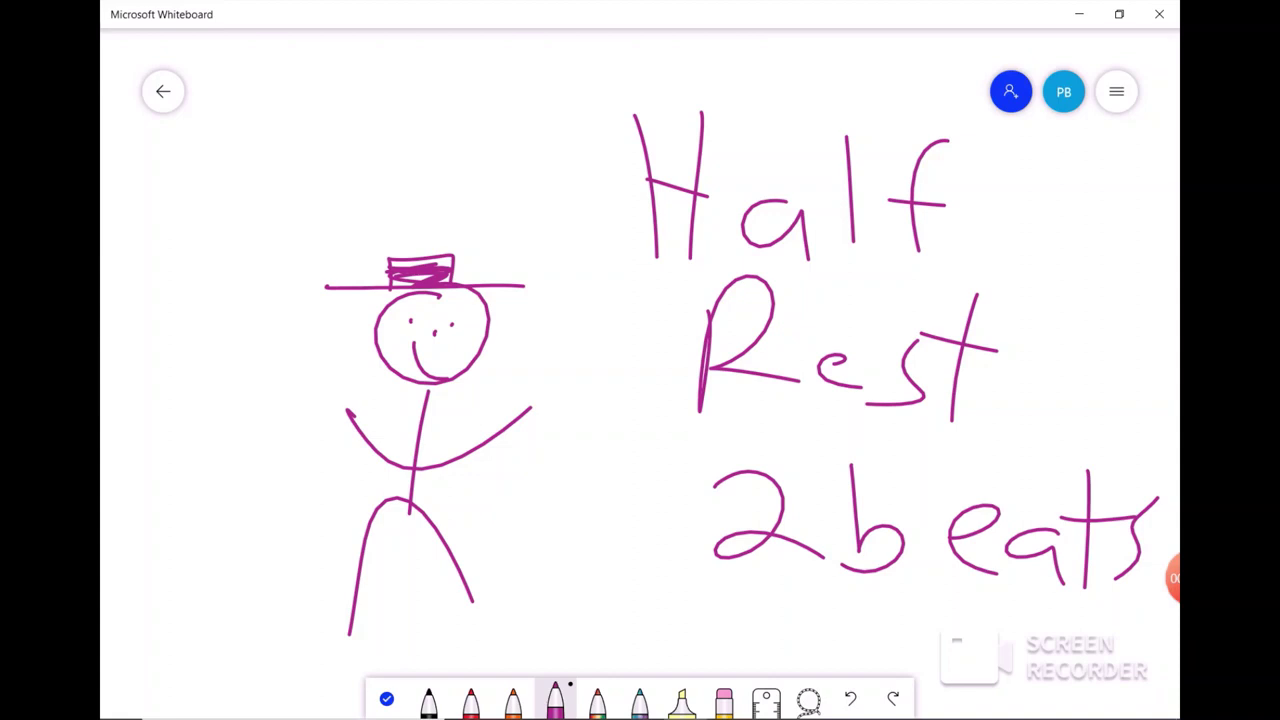
click(1116, 91)
click(836, 614)
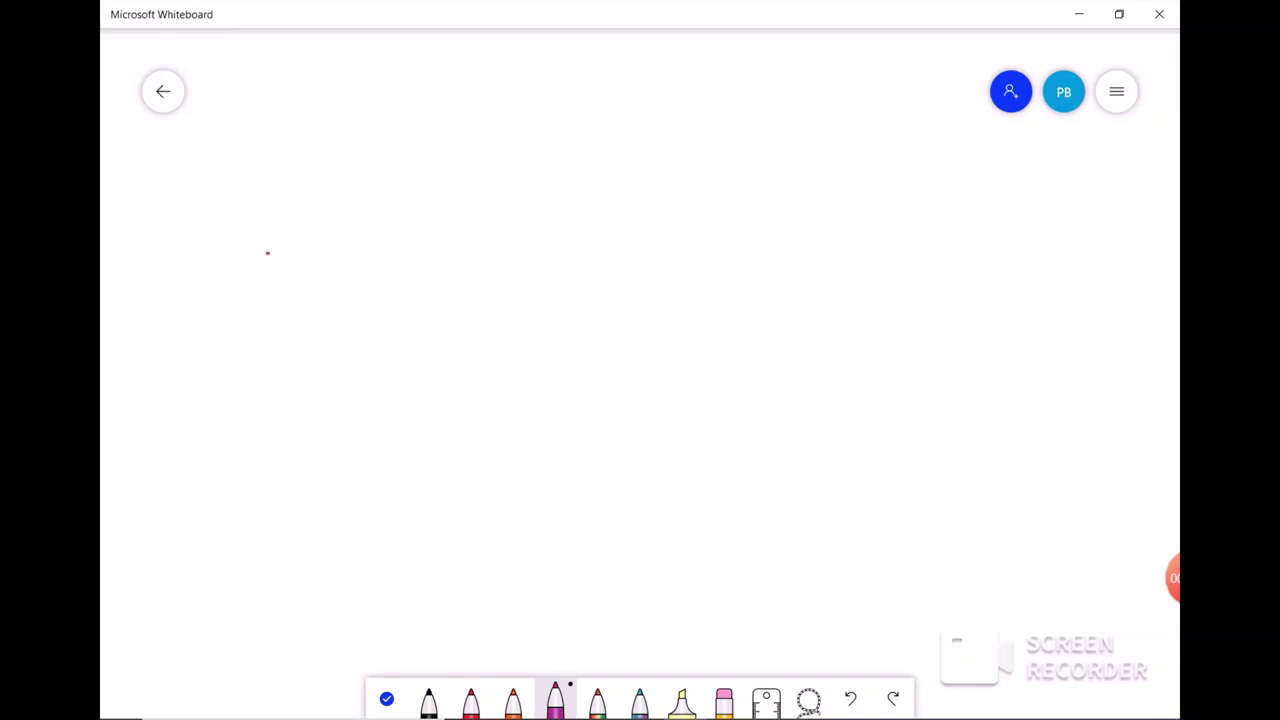
Draw the rest block on a horizontal line and write "Dotted" to its right
drag(267, 253, 477, 245)
mouse_move(347, 258)
mouse_down()
mouse_move(414, 244)
mouse_move(350, 226)
mouse_move(412, 228)
mouse_move(396, 245)
mouse_up()
drag(626, 128, 626, 228)
drag(733, 176, 748, 170)
drag(809, 118, 802, 244)
mouse_move(766, 162)
mouse_down()
mouse_move(852, 176)
mouse_move(865, 238)
mouse_up()
drag(828, 178, 956, 240)
mouse_move(1018, 218)
mouse_down()
mouse_move(998, 226)
mouse_move(1046, 228)
mouse_up()
Write "Half Rest" below "Dotted"
drag(622, 292, 632, 402)
drag(680, 290, 680, 382)
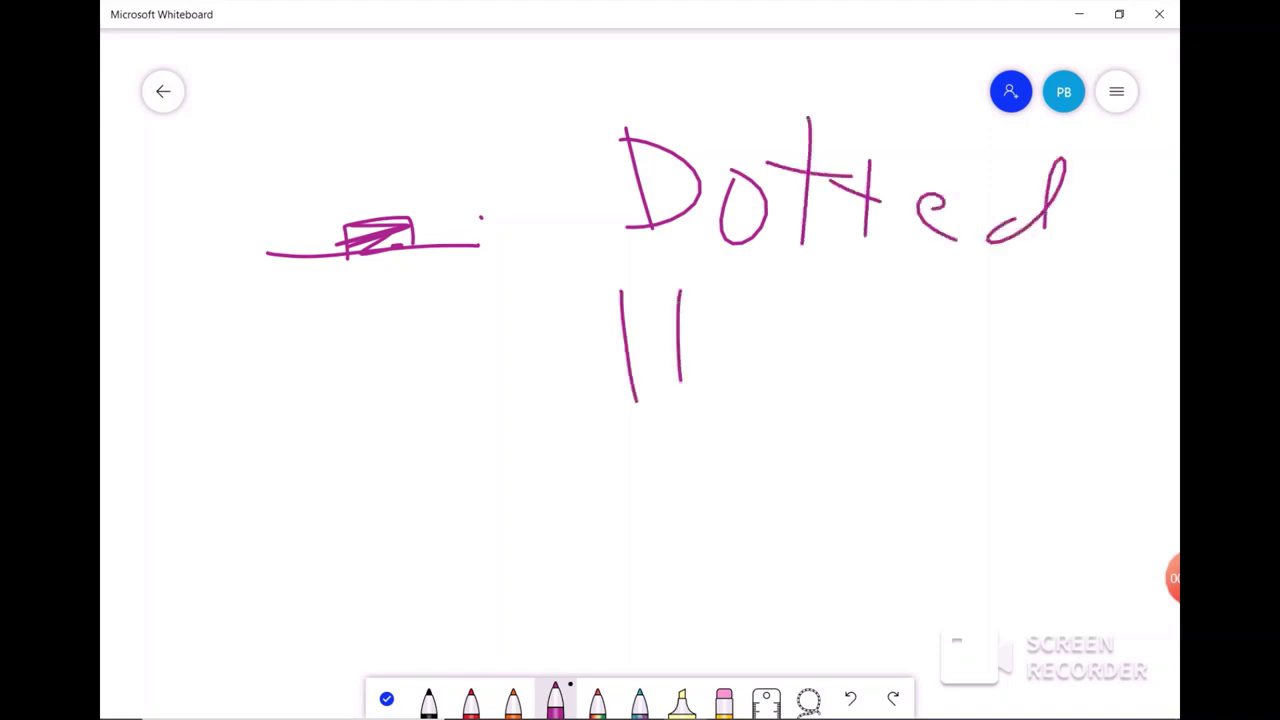
drag(610, 334, 678, 326)
mouse_move(752, 324)
mouse_down()
mouse_move(724, 330)
mouse_move(746, 362)
mouse_up()
drag(784, 280, 784, 376)
drag(828, 380, 880, 288)
drag(792, 338, 840, 336)
mouse_move(912, 338)
mouse_down()
mouse_move(918, 372)
mouse_move(1062, 400)
mouse_move(1012, 434)
mouse_up()
drag(1122, 314, 1114, 434)
drag(1066, 364, 1118, 362)
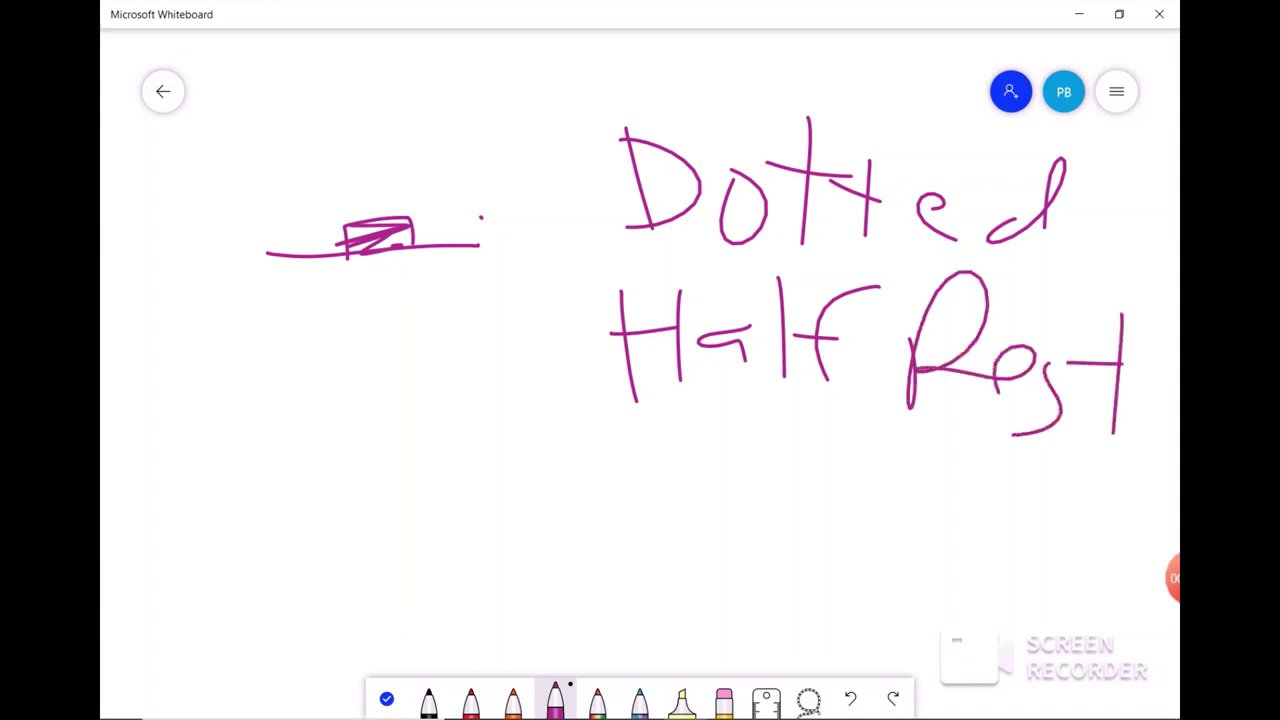
Add the label "3 beats!" underneath
mouse_move(646, 482)
mouse_down()
mouse_move(702, 512)
mouse_move(680, 548)
mouse_up()
mouse_move(798, 452)
mouse_down()
mouse_move(800, 558)
mouse_move(916, 574)
mouse_up()
click(965, 521)
drag(982, 530, 994, 580)
drag(1008, 476, 1014, 578)
mouse_move(982, 528)
mouse_down()
mouse_move(1088, 522)
mouse_move(1024, 594)
mouse_up()
drag(1138, 458, 1122, 526)
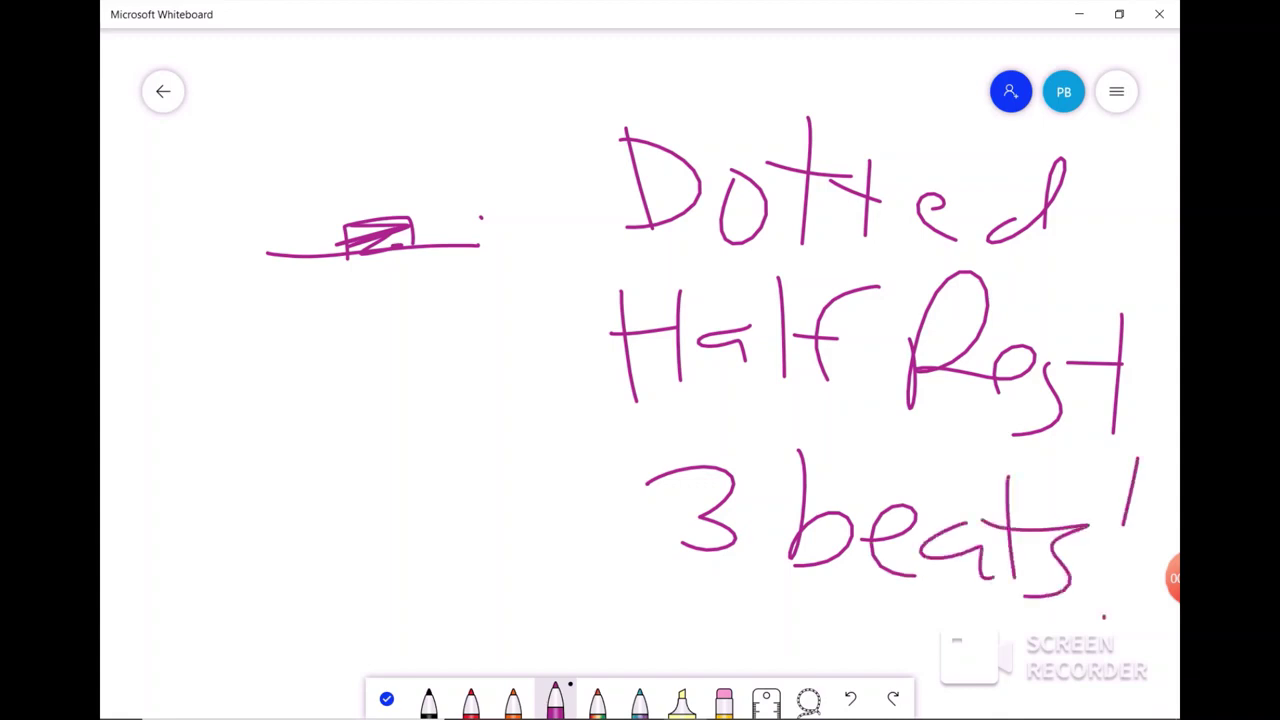
Draw a stick figure with a face wearing the dotted half rest as its hat
drag(392, 252, 432, 254)
drag(364, 334, 405, 360)
drag(394, 305, 389, 324)
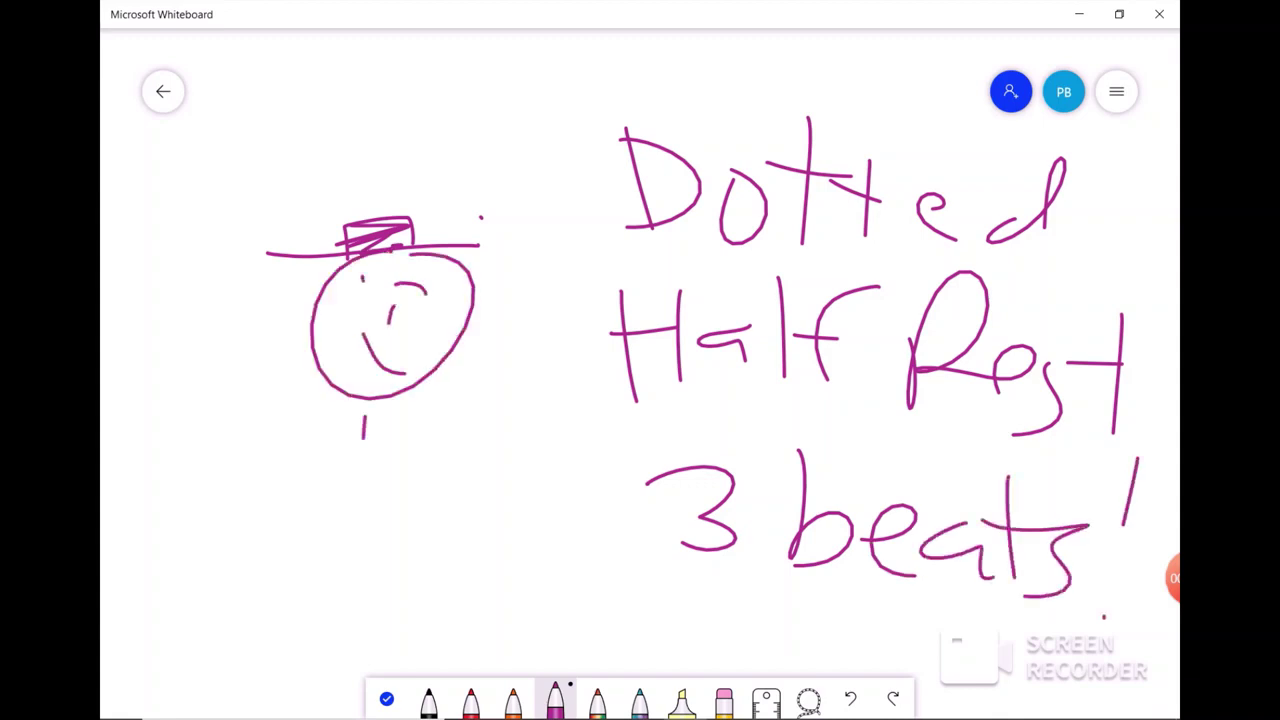
drag(364, 436, 362, 492)
drag(318, 612, 430, 534)
drag(296, 406, 464, 406)
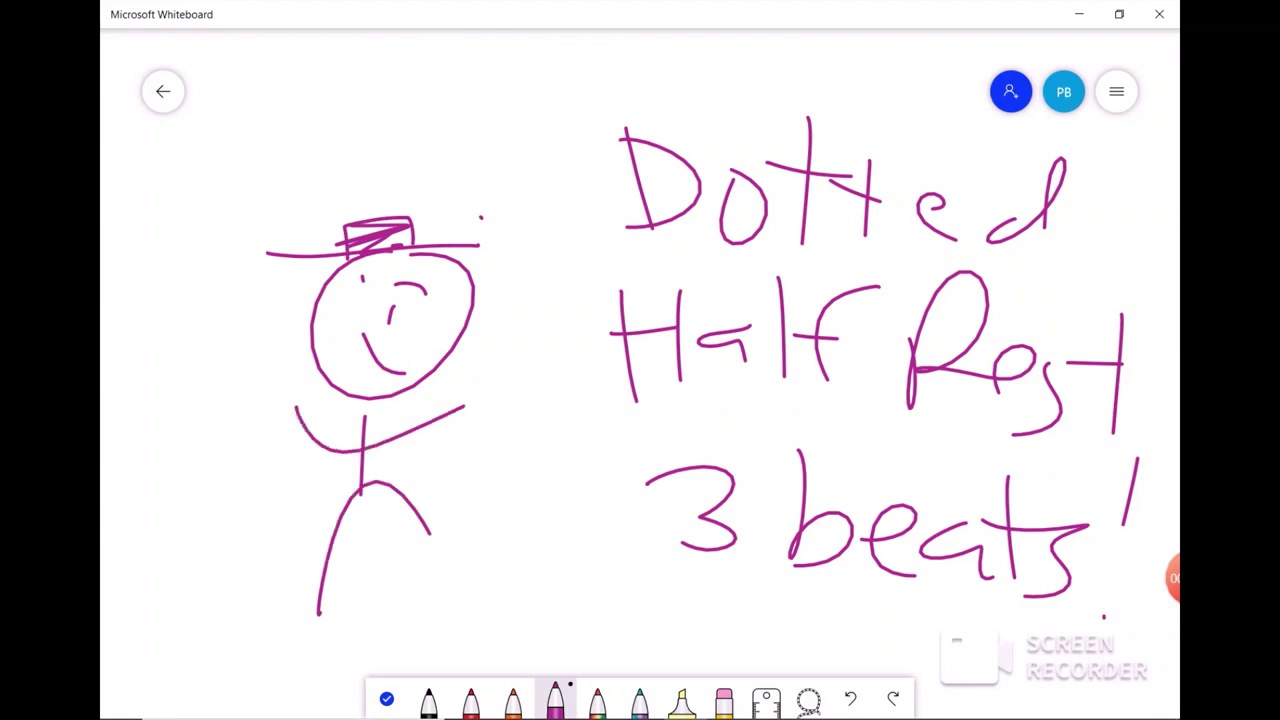
Clear the canvas, then draw a line with a filled whole rest beneath it
click(1116, 91)
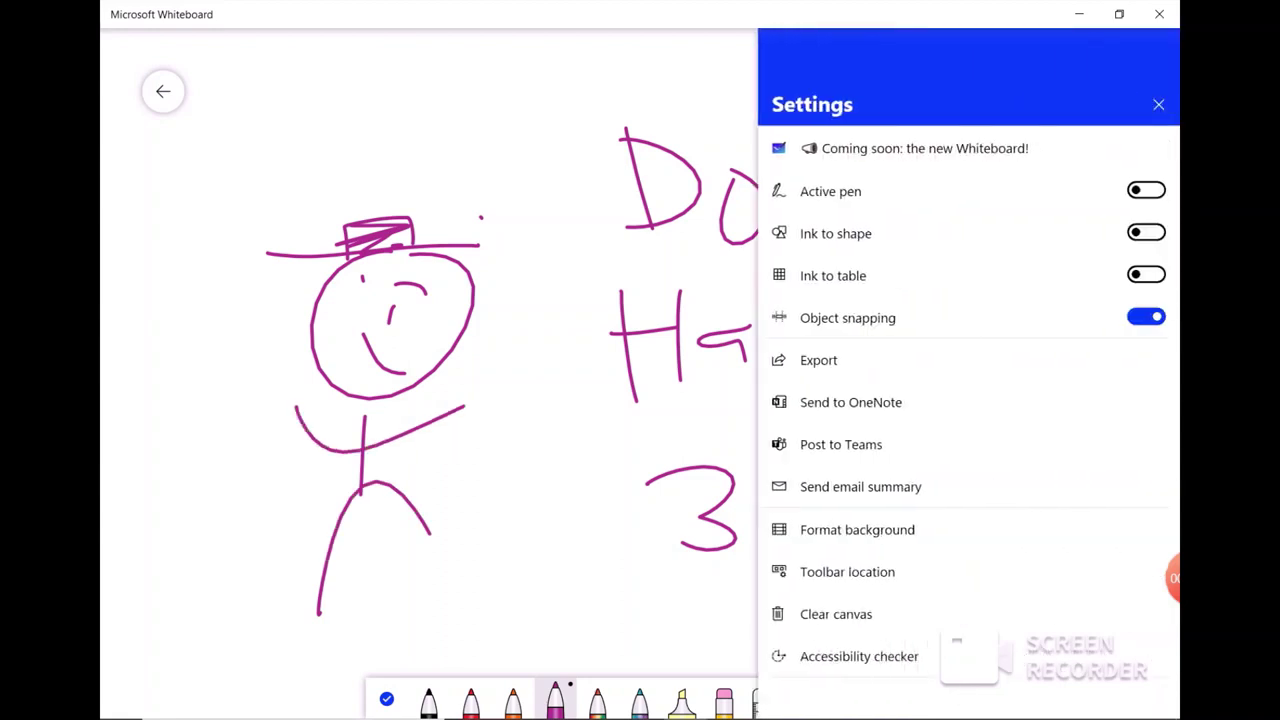
click(836, 614)
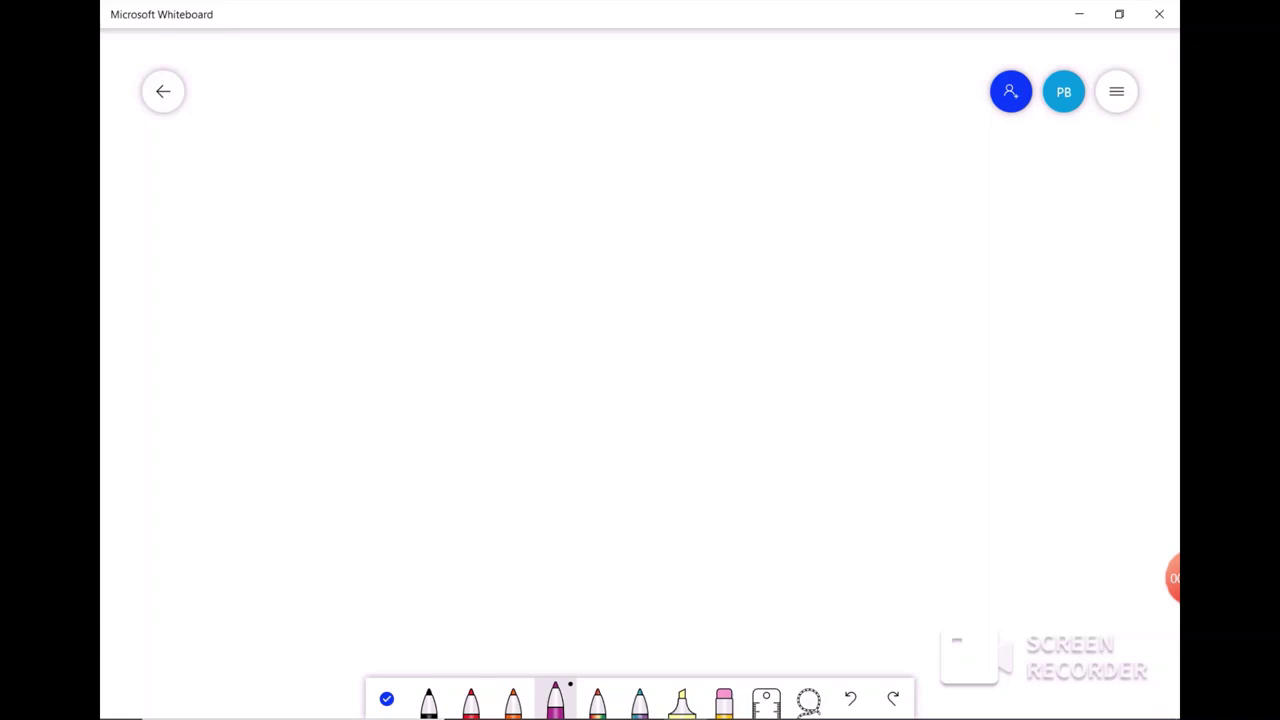
drag(172, 264, 420, 265)
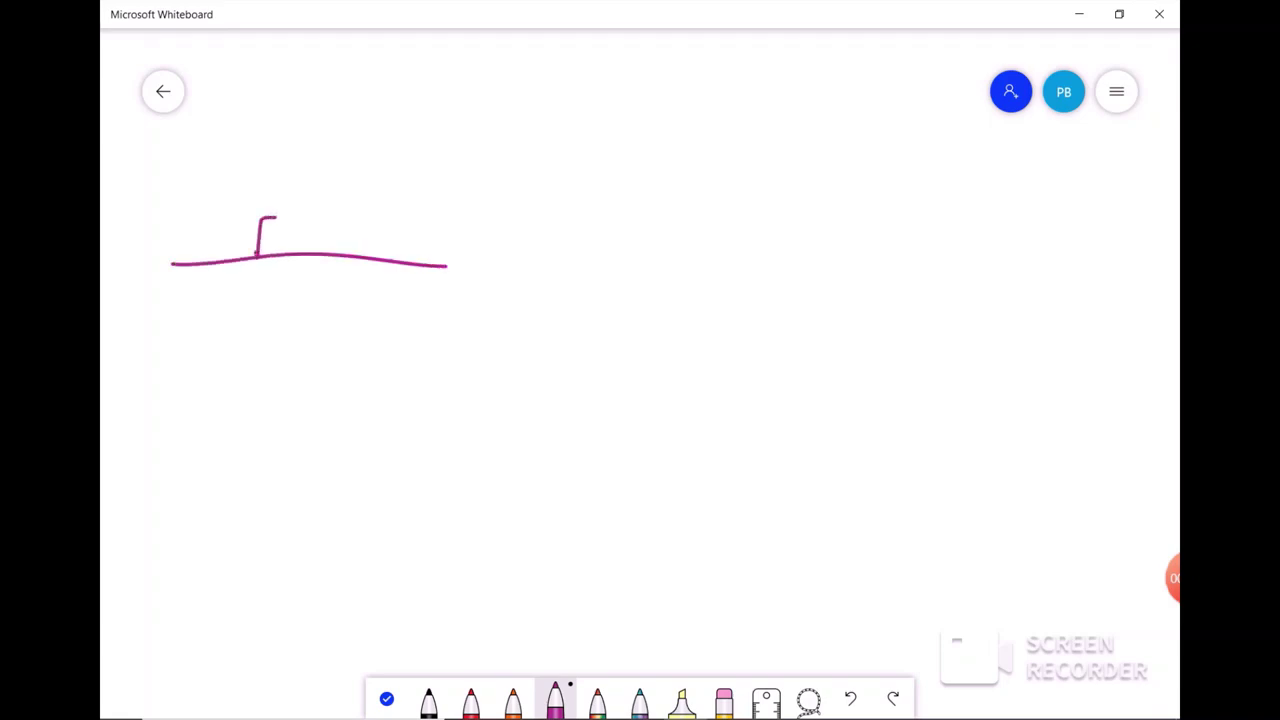
click(724, 698)
mouse_move(440, 265)
mouse_down()
mouse_move(263, 251)
mouse_move(354, 277)
mouse_move(415, 266)
mouse_up()
click(556, 698)
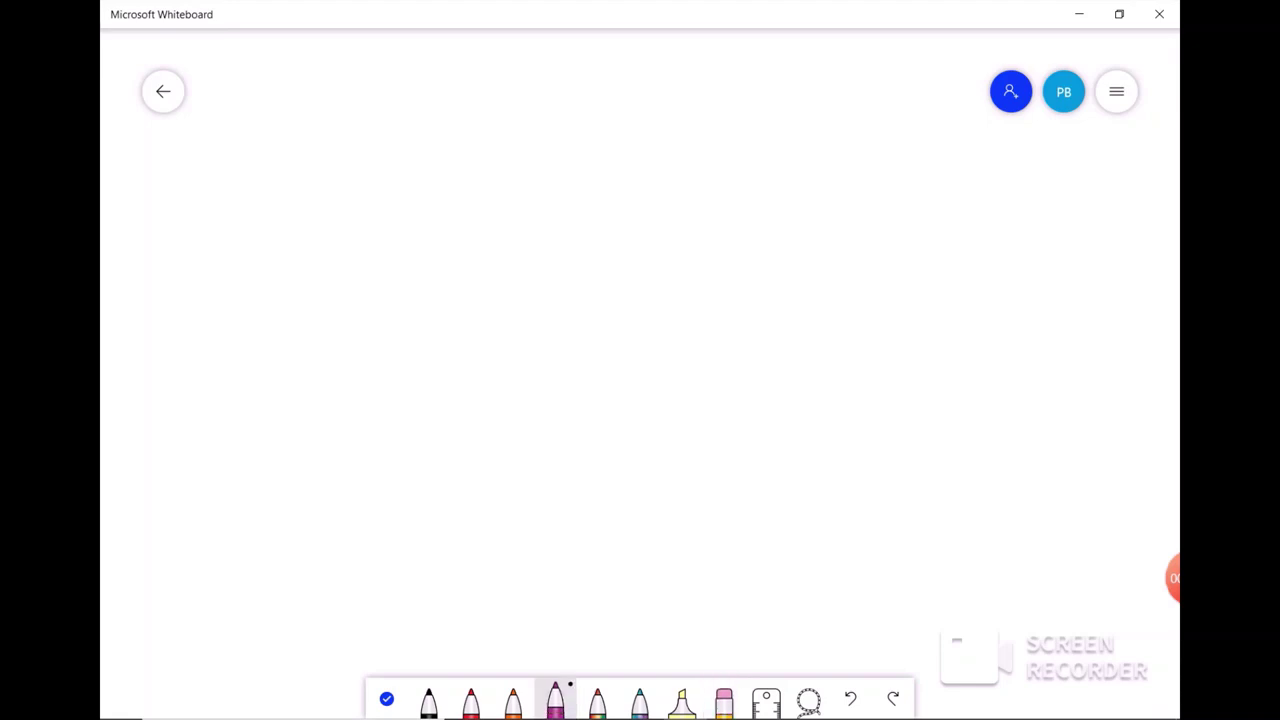
drag(202, 250, 543, 252)
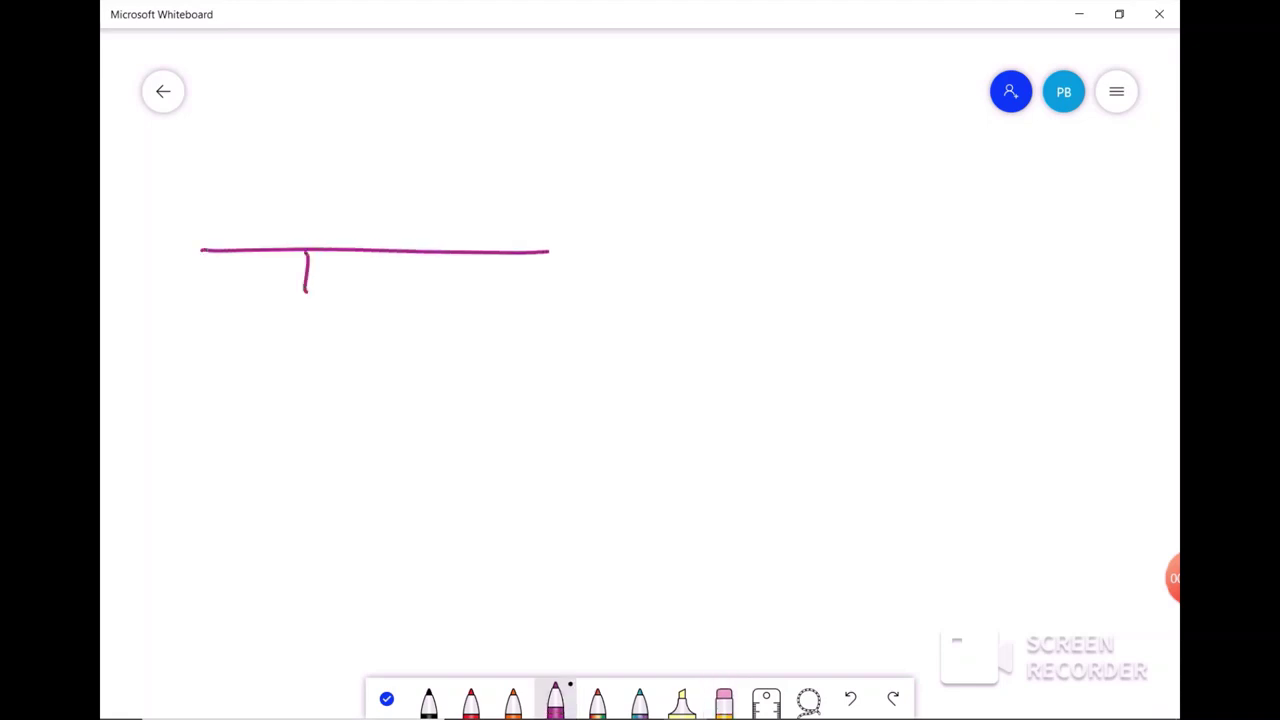
mouse_move(306, 292)
mouse_down()
mouse_move(377, 292)
mouse_move(345, 248)
mouse_move(380, 257)
mouse_move(318, 265)
mouse_move(388, 261)
mouse_move(362, 293)
mouse_move(375, 298)
mouse_move(317, 265)
mouse_move(310, 285)
mouse_move(360, 290)
mouse_up()
Handwrite "whole Rest" to the right of the line
mouse_move(647, 193)
mouse_down()
mouse_move(703, 230)
mouse_move(778, 196)
mouse_up()
mouse_move(788, 160)
mouse_down()
mouse_move(792, 214)
mouse_move(848, 284)
mouse_up()
mouse_move(890, 236)
mouse_down()
mouse_move(880, 250)
mouse_move(892, 236)
mouse_up()
mouse_move(966, 178)
mouse_down()
mouse_move(958, 290)
mouse_move(1040, 296)
mouse_up()
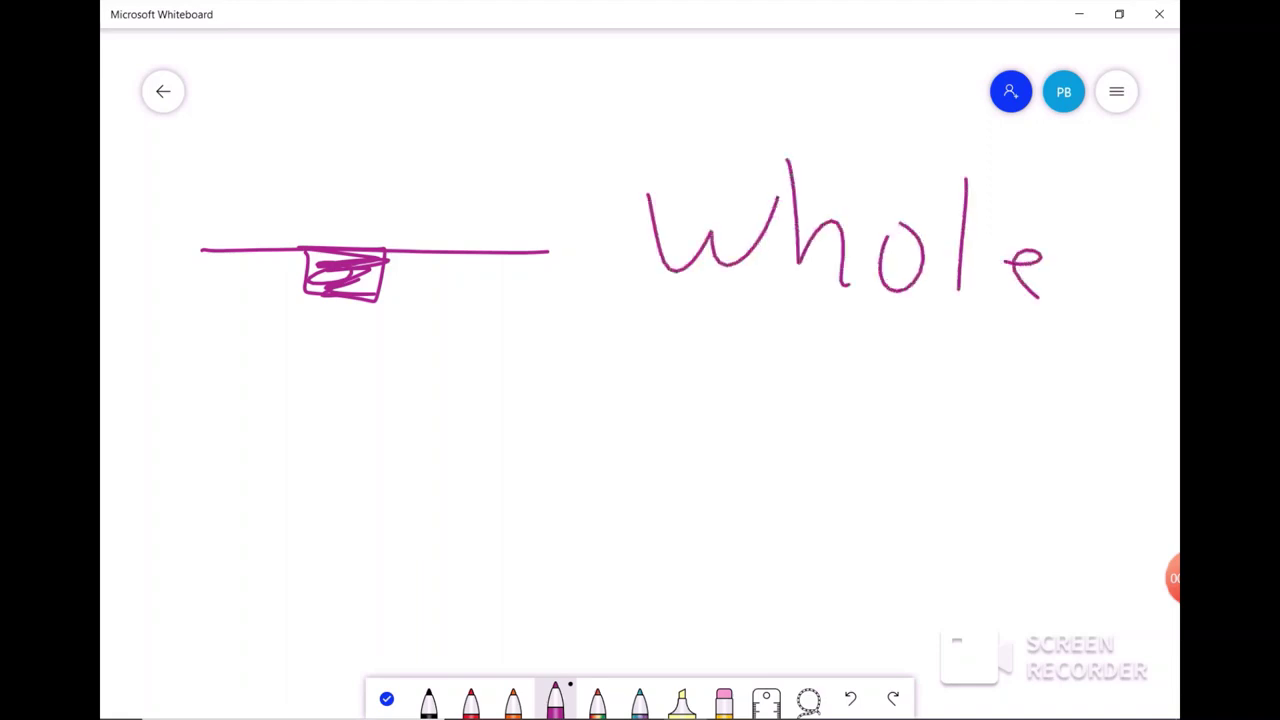
mouse_move(690, 378)
mouse_down()
mouse_move(697, 455)
mouse_move(690, 420)
mouse_up()
mouse_move(674, 432)
mouse_down()
mouse_move(792, 427)
mouse_move(818, 409)
mouse_move(826, 440)
mouse_up()
mouse_move(908, 382)
mouse_down()
mouse_move(904, 445)
mouse_move(836, 480)
mouse_up()
drag(957, 353, 932, 475)
drag(898, 402, 994, 407)
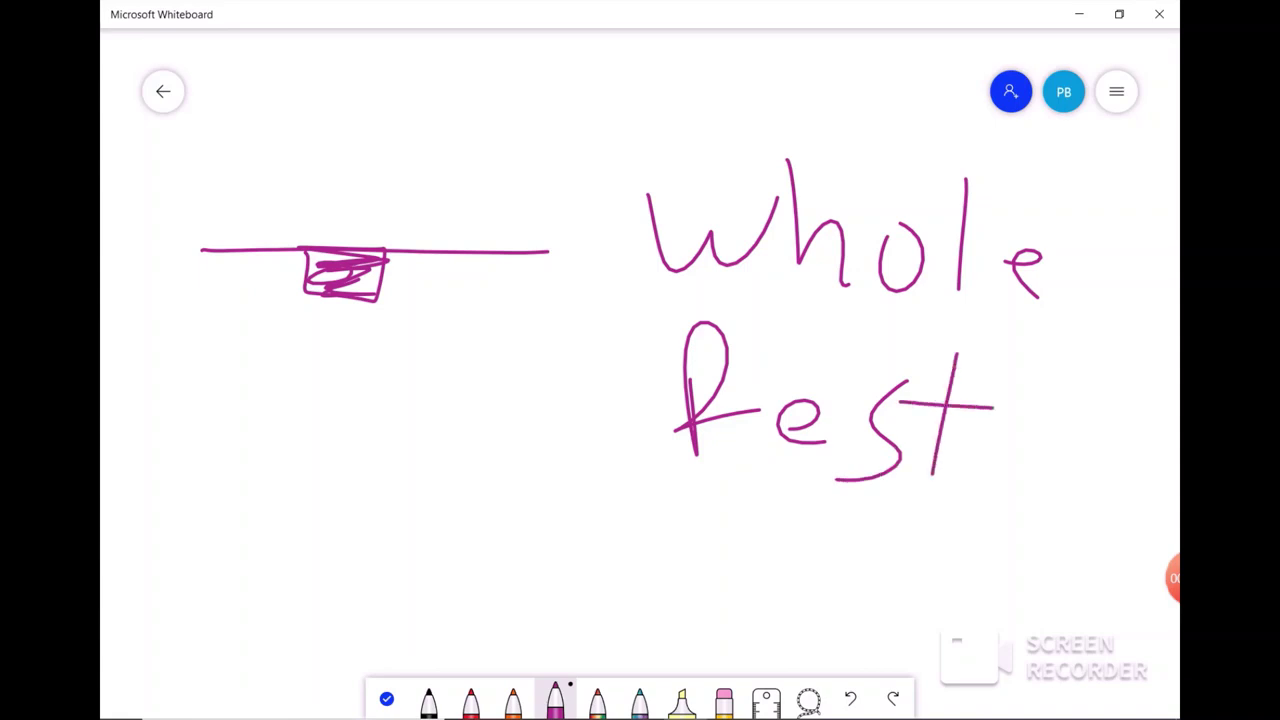
Write "4beat" under "Rest"
mouse_move(646, 497)
mouse_down()
mouse_move(643, 563)
mouse_move(716, 560)
mouse_up()
drag(714, 508, 710, 620)
mouse_move(775, 510)
mouse_down()
mouse_move(805, 570)
mouse_move(888, 568)
mouse_move(912, 620)
mouse_up()
drag(976, 578, 984, 626)
drag(1016, 520, 1030, 662)
drag(988, 558, 1040, 650)
Draw a stick figure standing on the line, with an arch and curl beside it
mouse_move(524, 90)
mouse_down()
mouse_move(530, 134)
mouse_move(540, 70)
mouse_up()
drag(516, 134, 516, 198)
drag(479, 240, 545, 250)
click(515, 107)
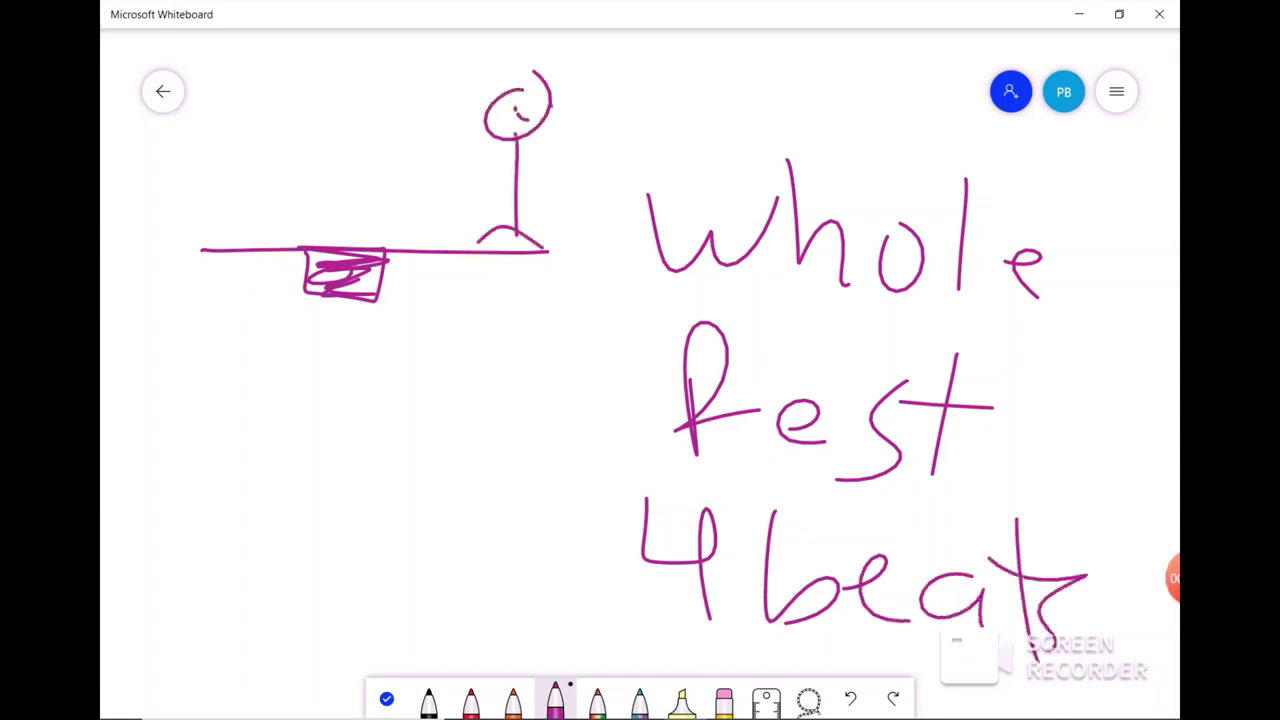
drag(495, 146, 572, 150)
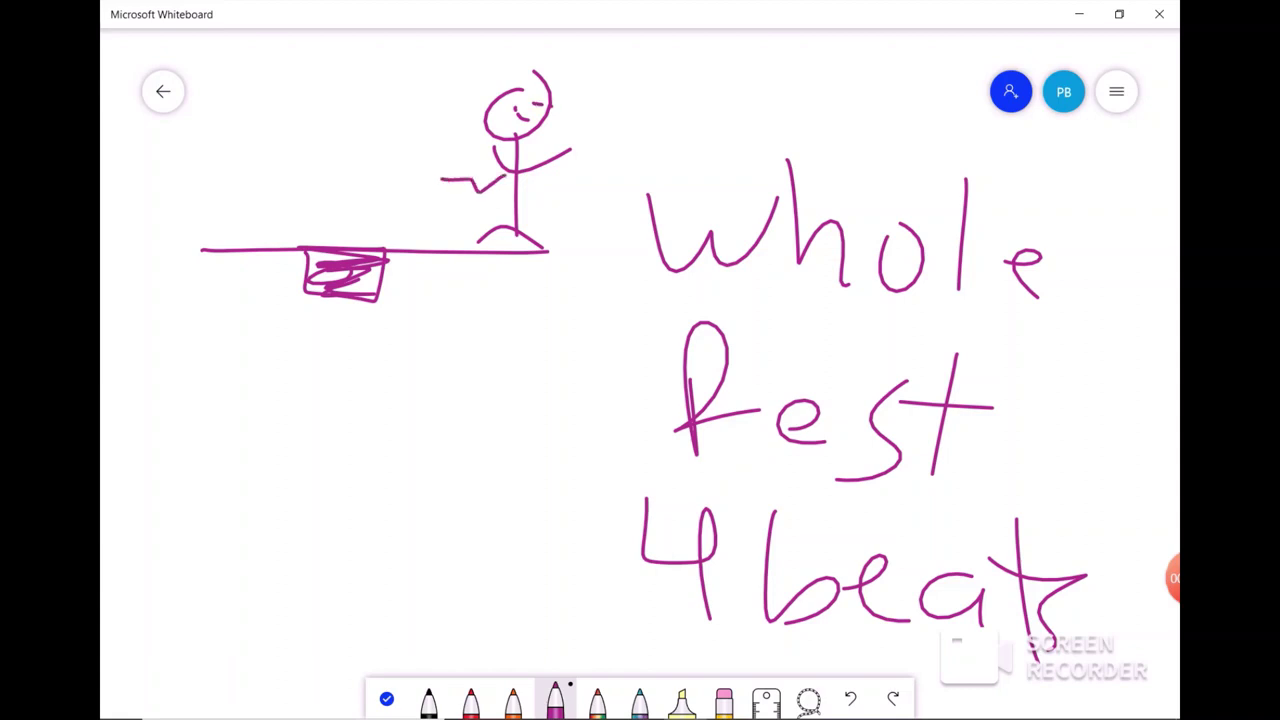
mouse_move(448, 181)
mouse_down()
mouse_move(406, 183)
mouse_move(347, 84)
mouse_move(334, 190)
mouse_up()
drag(312, 180, 365, 212)
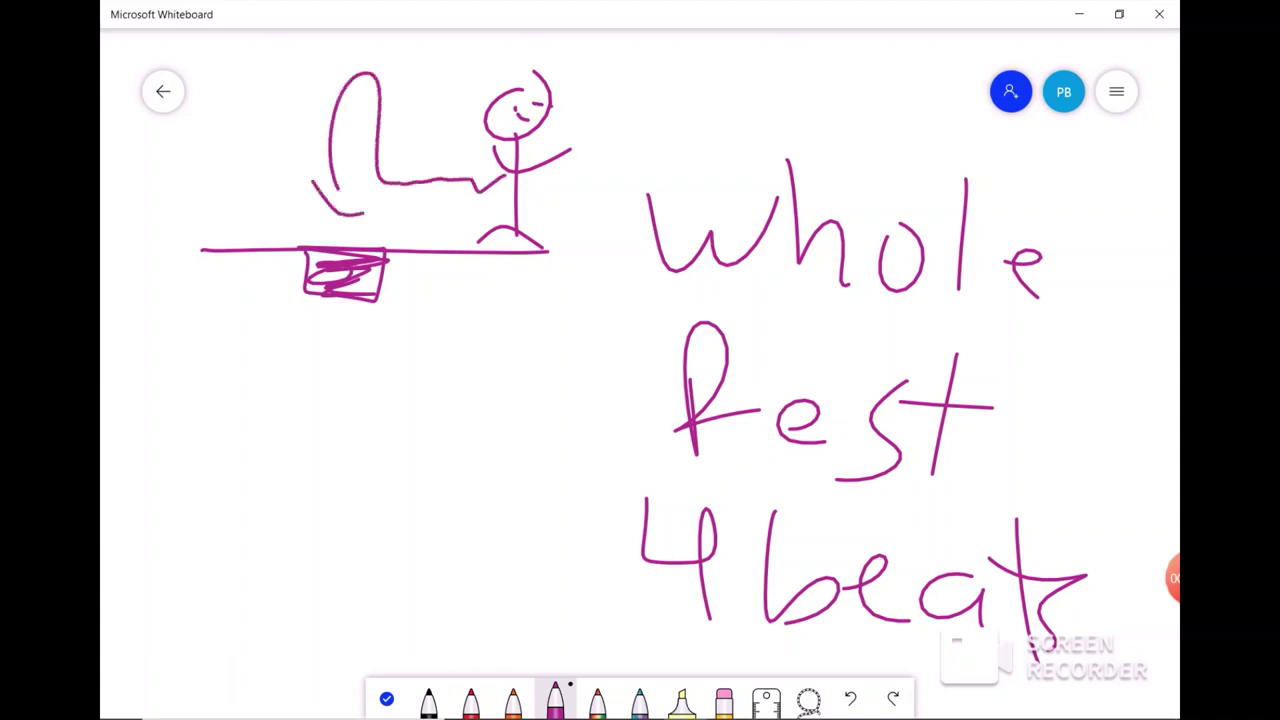
Underline the words "whole" and "Rest"
drag(702, 293, 995, 315)
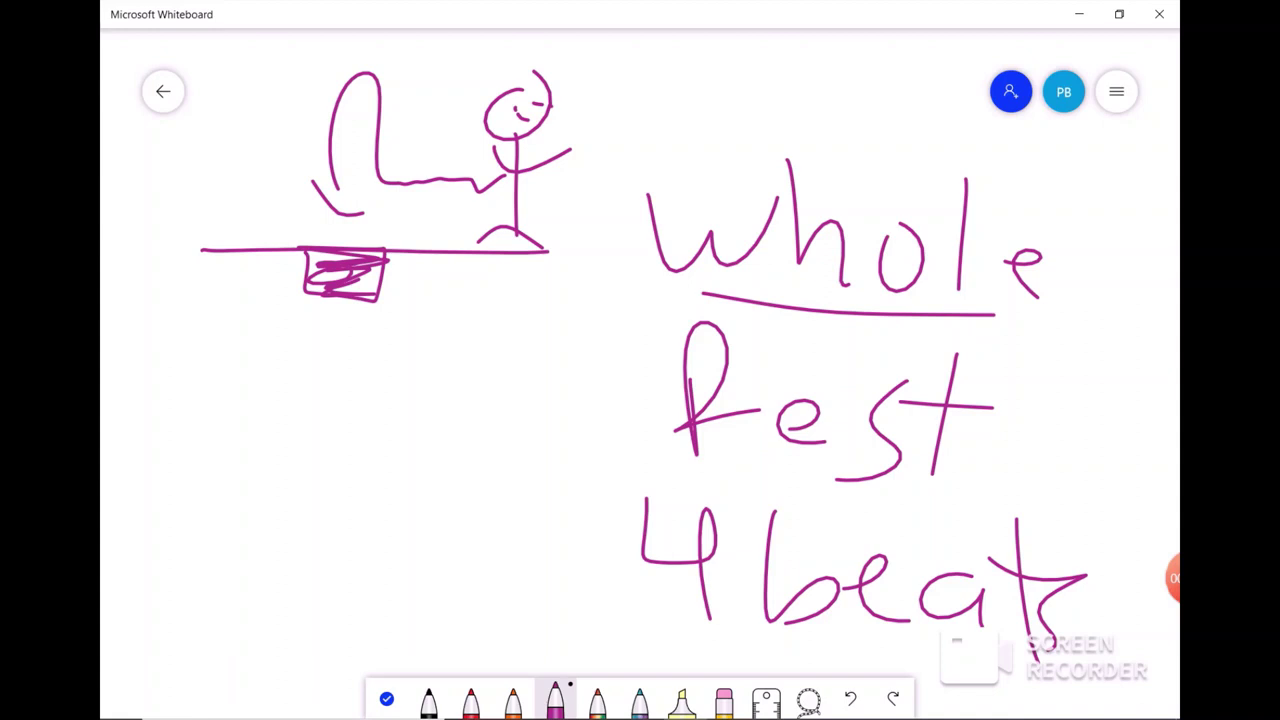
drag(672, 450, 876, 490)
click(1116, 91)
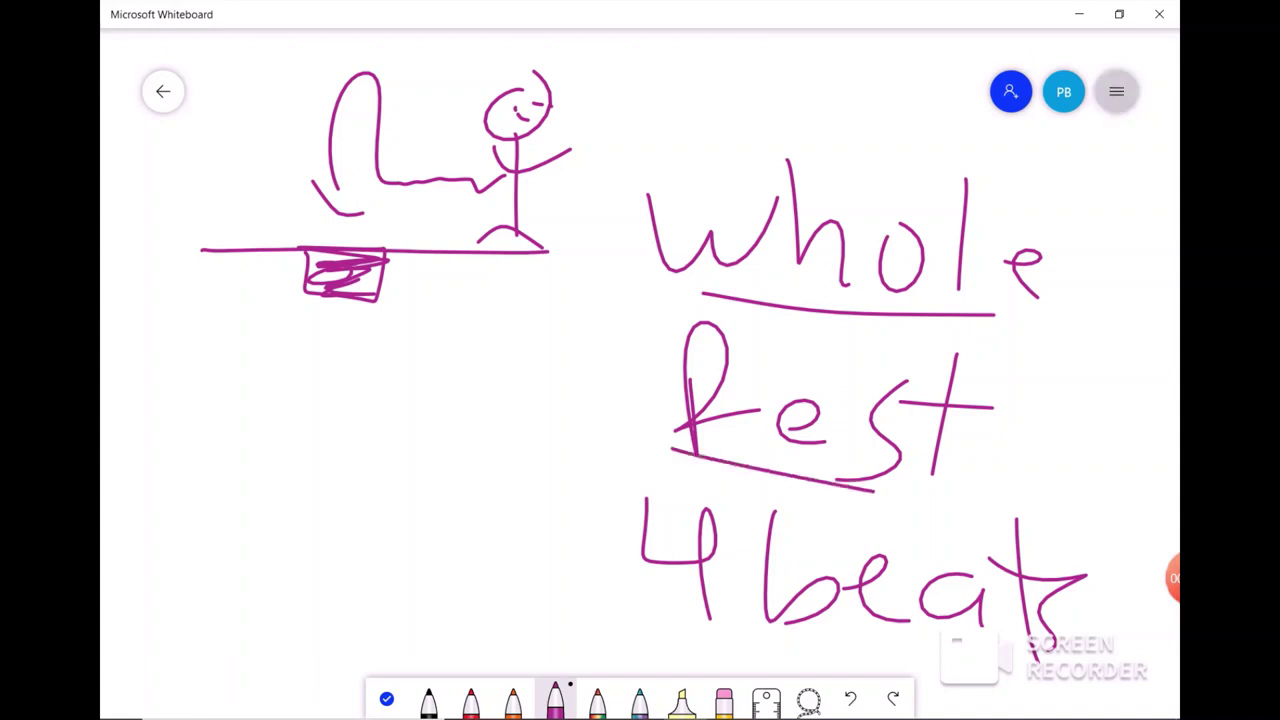
Clear the board and handwrite "Eighth" at the top
click(1168, 612)
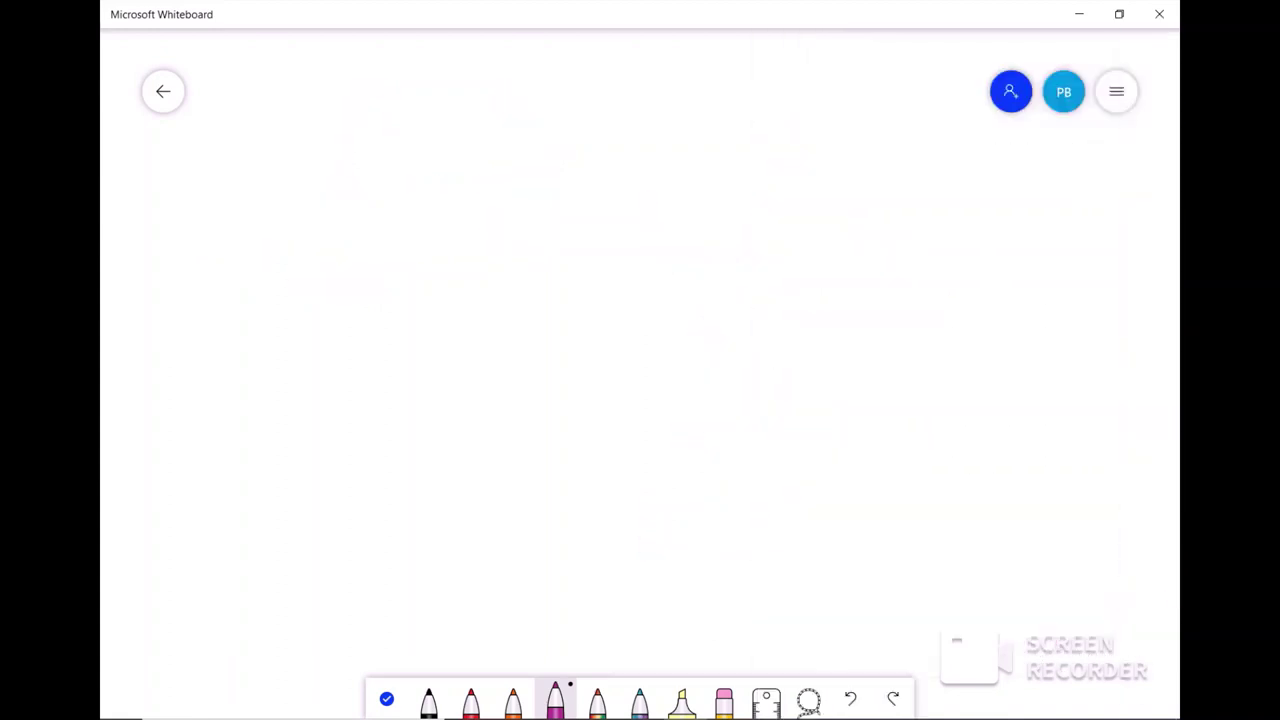
mouse_move(312, 92)
mouse_down()
mouse_move(289, 162)
mouse_move(376, 183)
mouse_up()
drag(306, 148, 362, 147)
drag(312, 95, 378, 107)
drag(424, 117, 429, 158)
mouse_move(519, 144)
mouse_down()
mouse_move(527, 190)
mouse_move(464, 232)
mouse_up()
drag(536, 98, 590, 172)
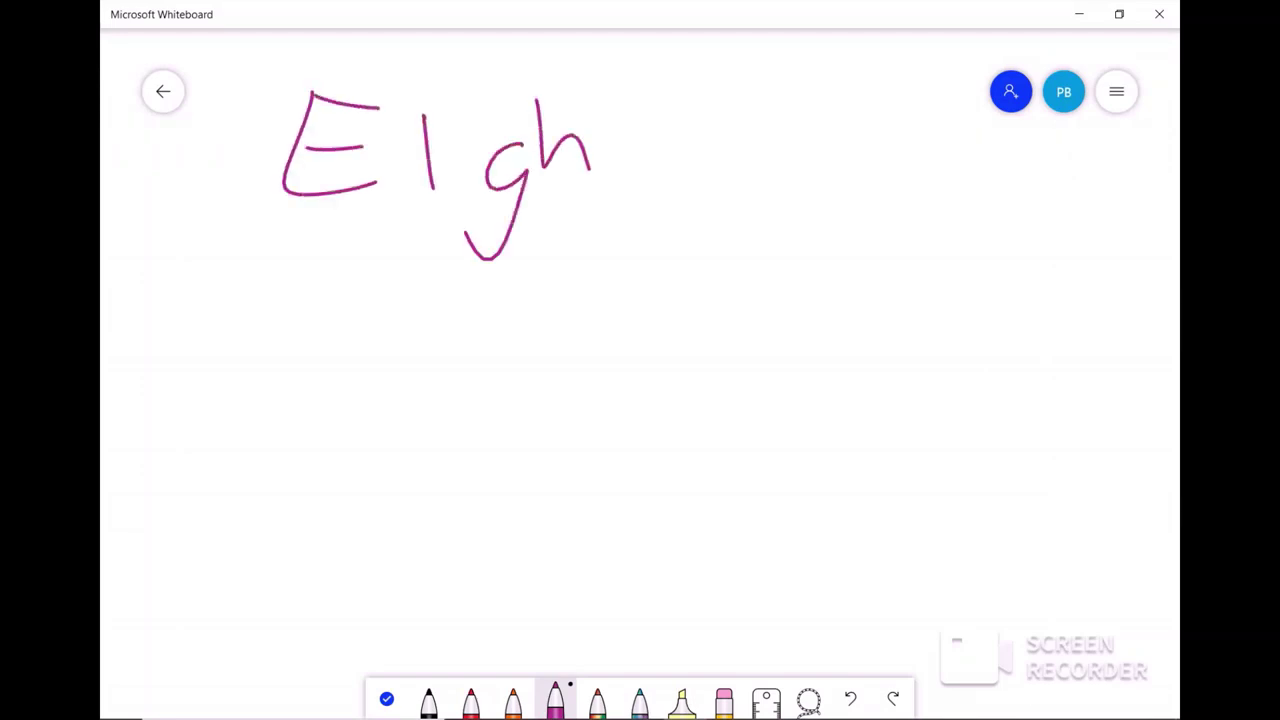
drag(626, 104, 627, 192)
mouse_move(600, 128)
mouse_down()
mouse_move(675, 102)
mouse_move(724, 178)
mouse_up()
Write "Rest" below "Eighth" and draw the eighth rest symbol on the left
mouse_move(664, 250)
mouse_down()
mouse_move(662, 306)
mouse_move(764, 252)
mouse_move(752, 290)
mouse_up()
mouse_move(842, 224)
mouse_down()
mouse_move(832, 290)
mouse_move(794, 298)
mouse_up()
drag(886, 188, 880, 298)
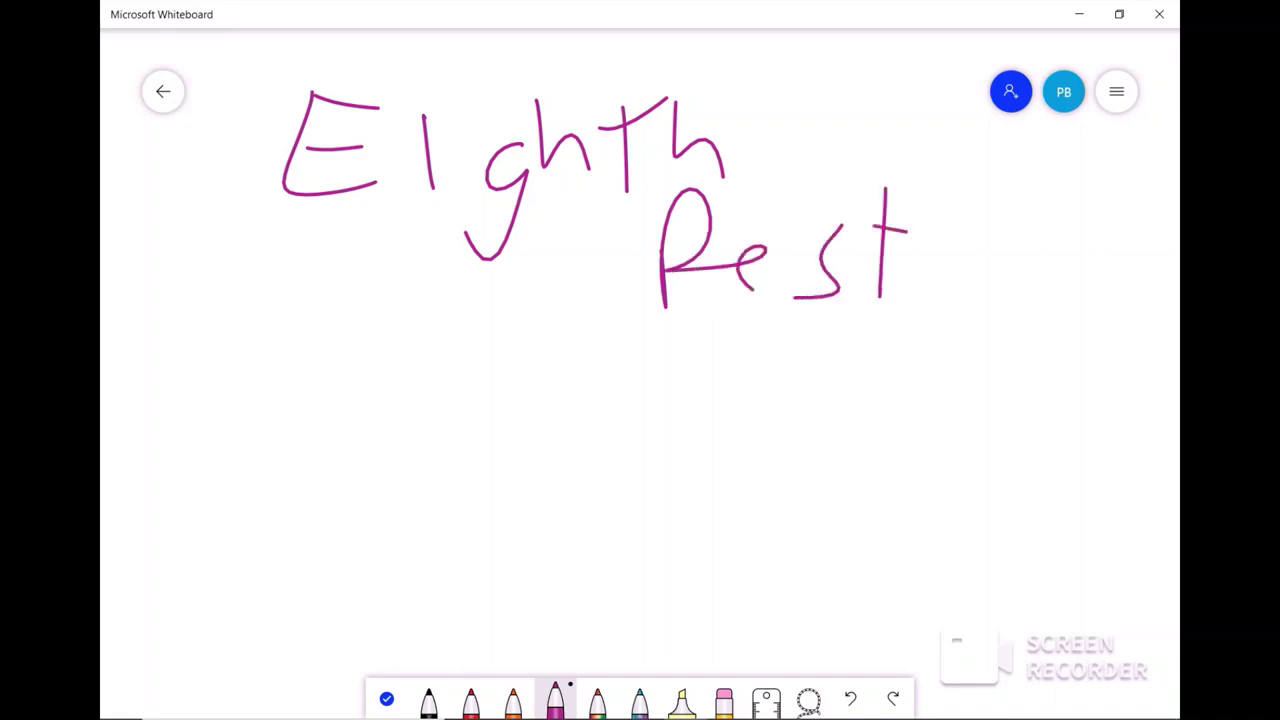
mouse_move(290, 384)
mouse_down()
mouse_move(398, 282)
mouse_move(350, 488)
mouse_up()
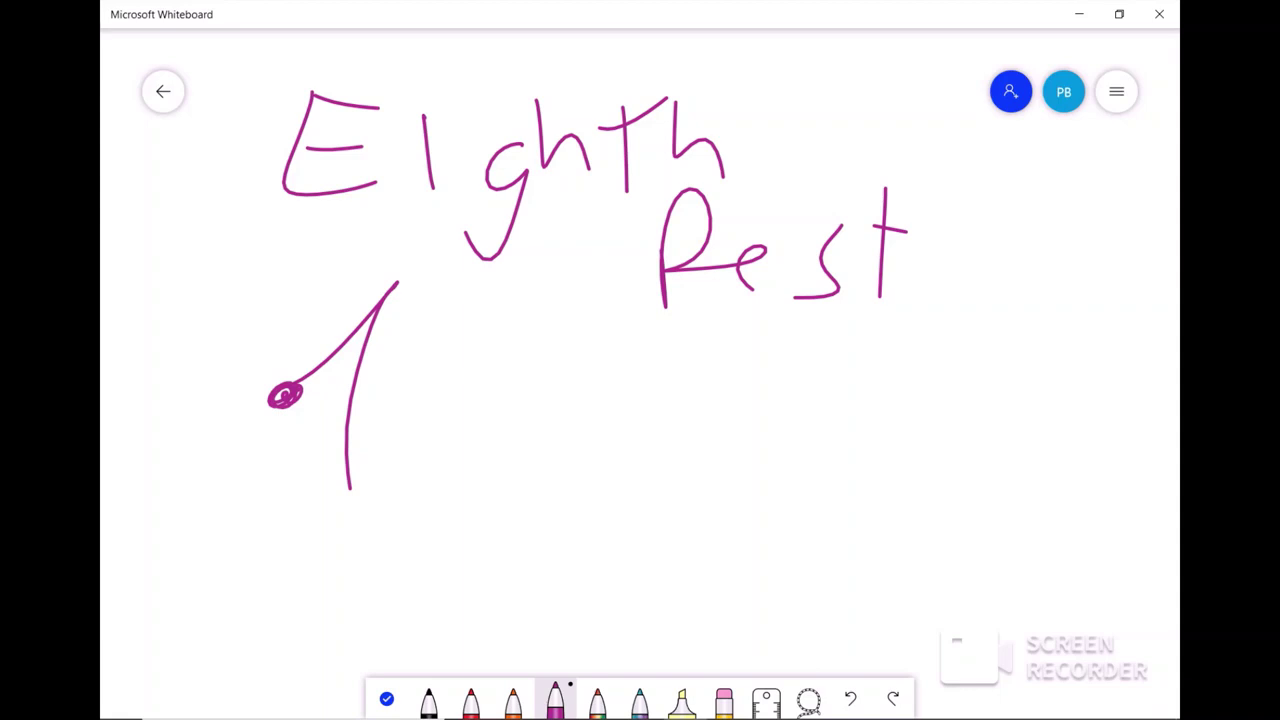
Write "½ beat" beside the eighth rest
mouse_move(658, 438)
mouse_down()
mouse_move(612, 510)
mouse_move(673, 496)
mouse_move(673, 544)
mouse_move(729, 537)
mouse_up()
mouse_move(748, 382)
mouse_down()
mouse_move(742, 495)
mouse_move(790, 478)
mouse_move(828, 505)
mouse_up()
mouse_move(895, 452)
mouse_down()
mouse_move(864, 495)
mouse_move(908, 505)
mouse_up()
drag(970, 396, 978, 500)
drag(926, 448, 1002, 444)
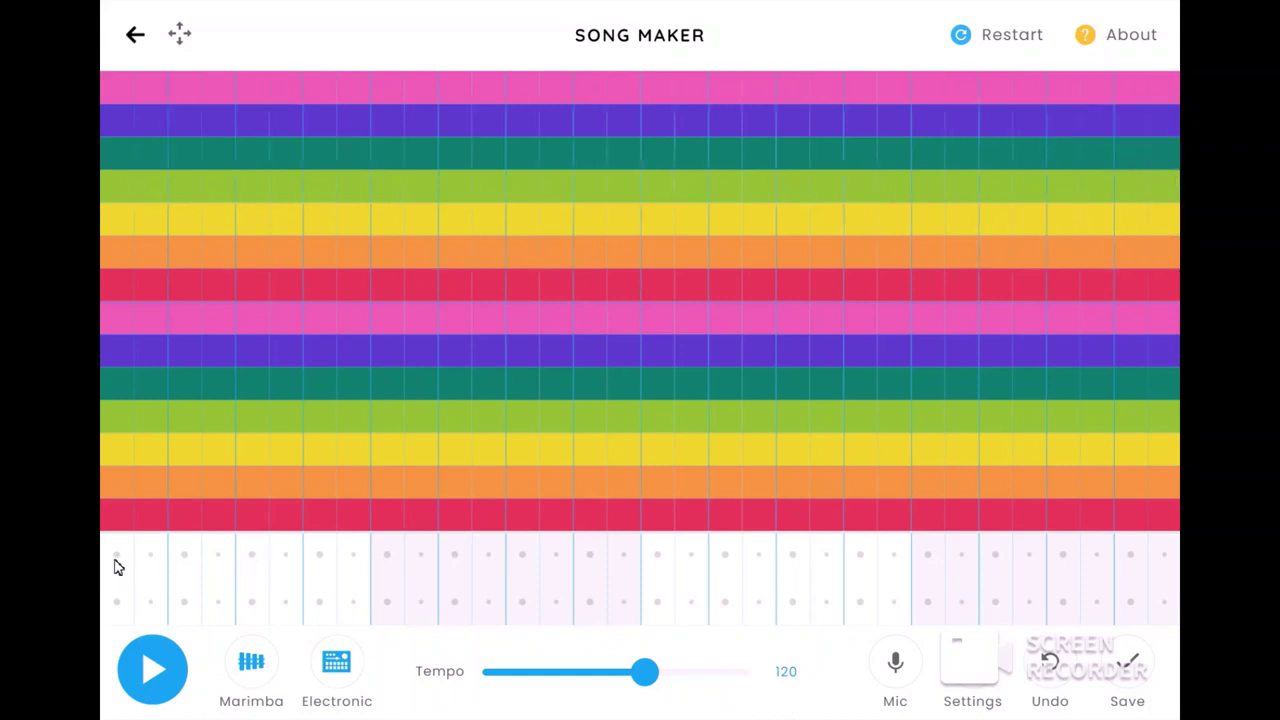
Fill every step of the percussion rows, then play and stop the steady beat
mouse_move(114, 567)
mouse_down()
mouse_move(274, 546)
mouse_move(554, 546)
mouse_move(1100, 563)
mouse_move(1169, 591)
mouse_move(634, 617)
mouse_move(394, 591)
mouse_move(105, 620)
mouse_move(145, 604)
mouse_up()
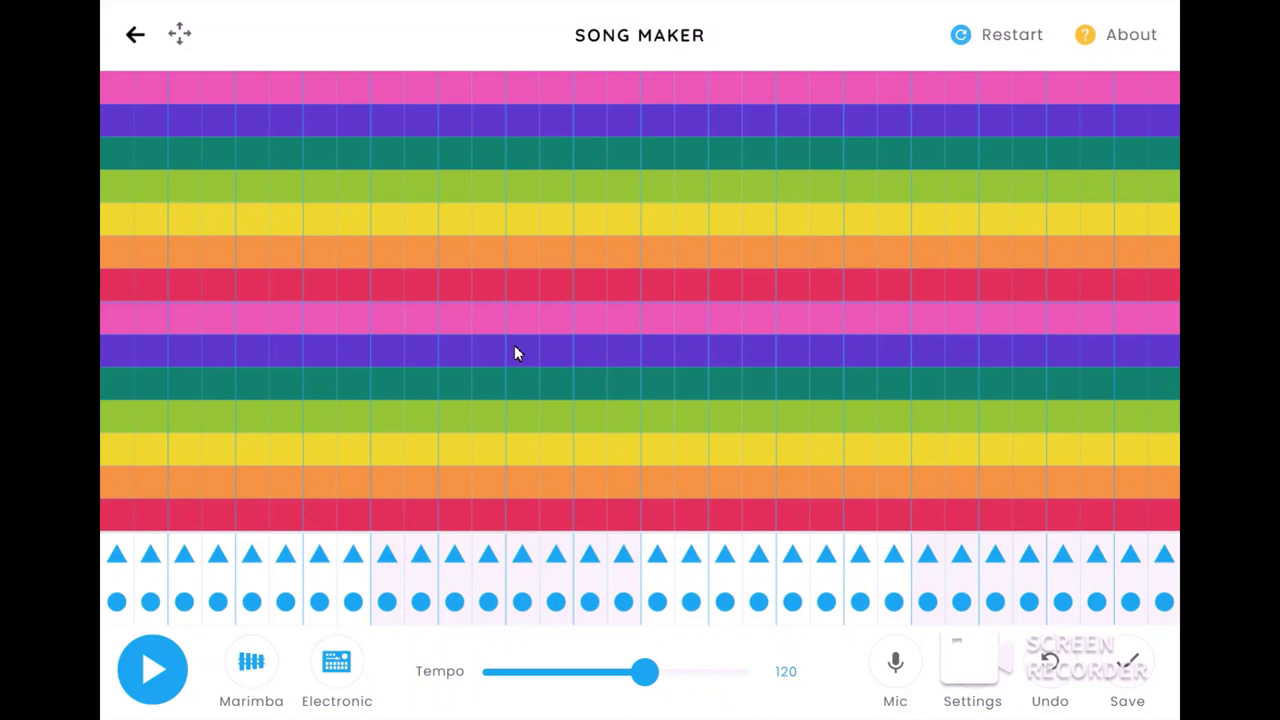
click(158, 686)
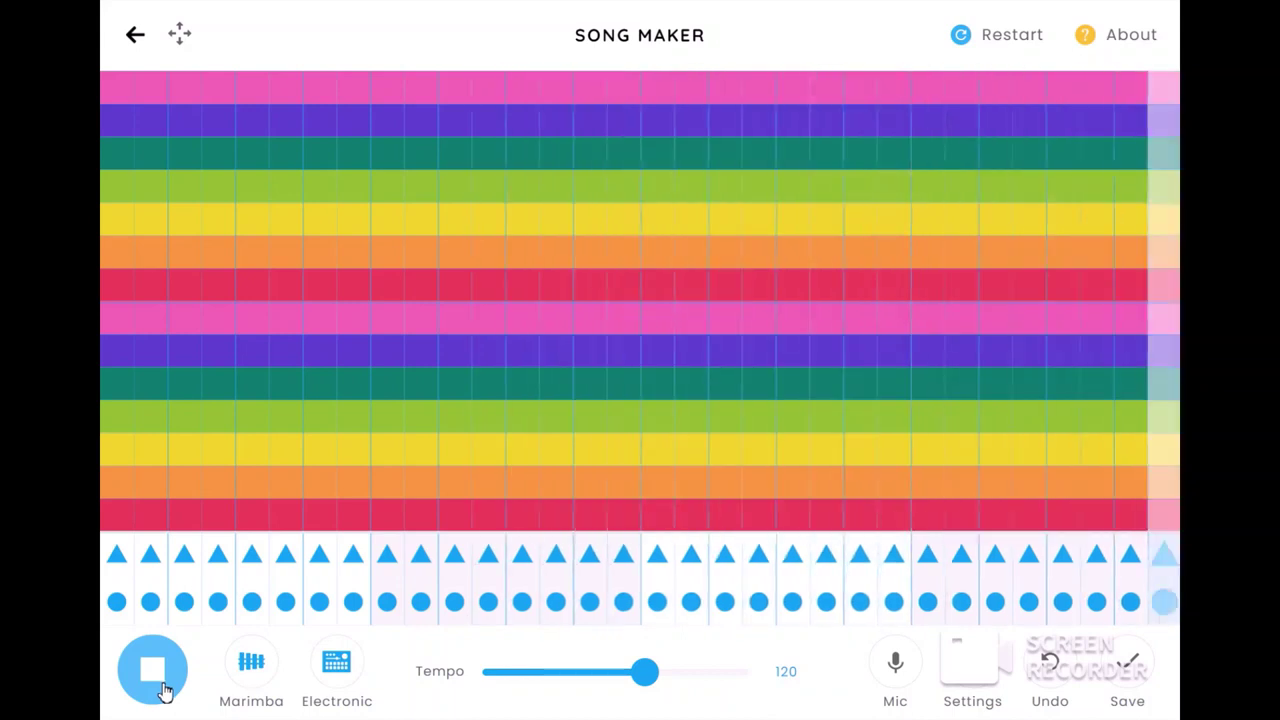
click(163, 688)
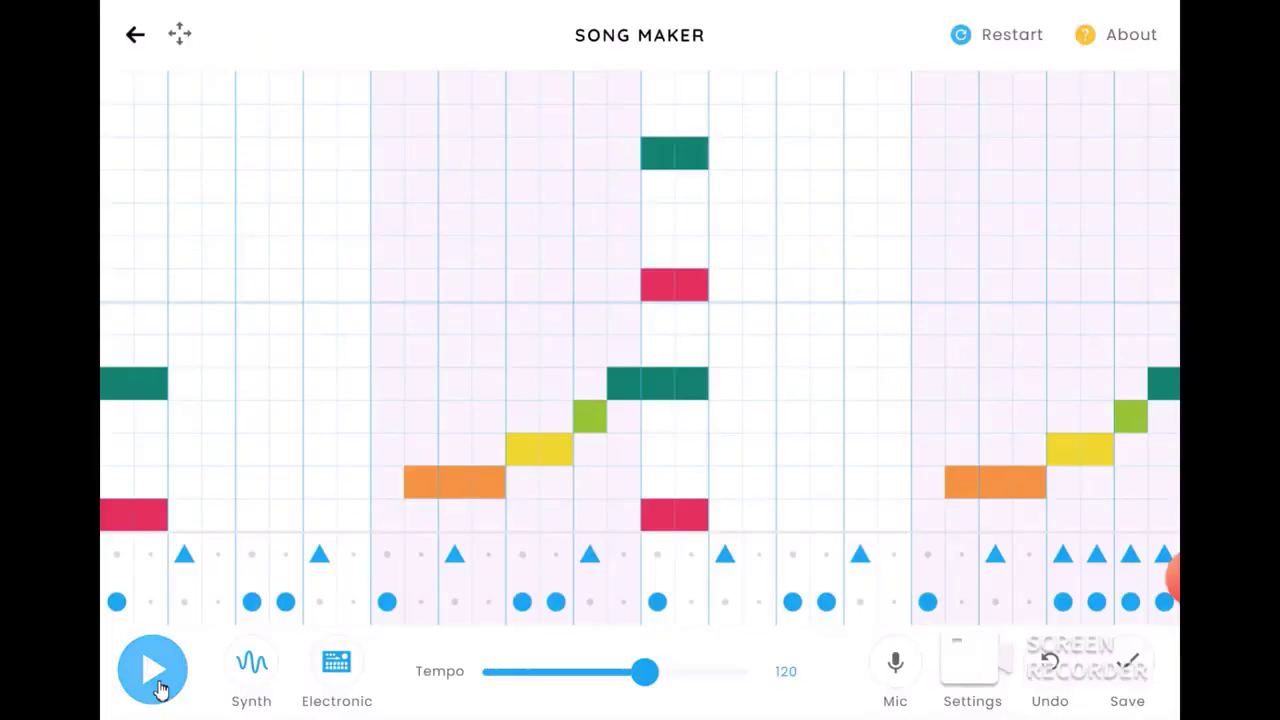
Play the melody with sparse percussion, then stop it when finished
click(157, 685)
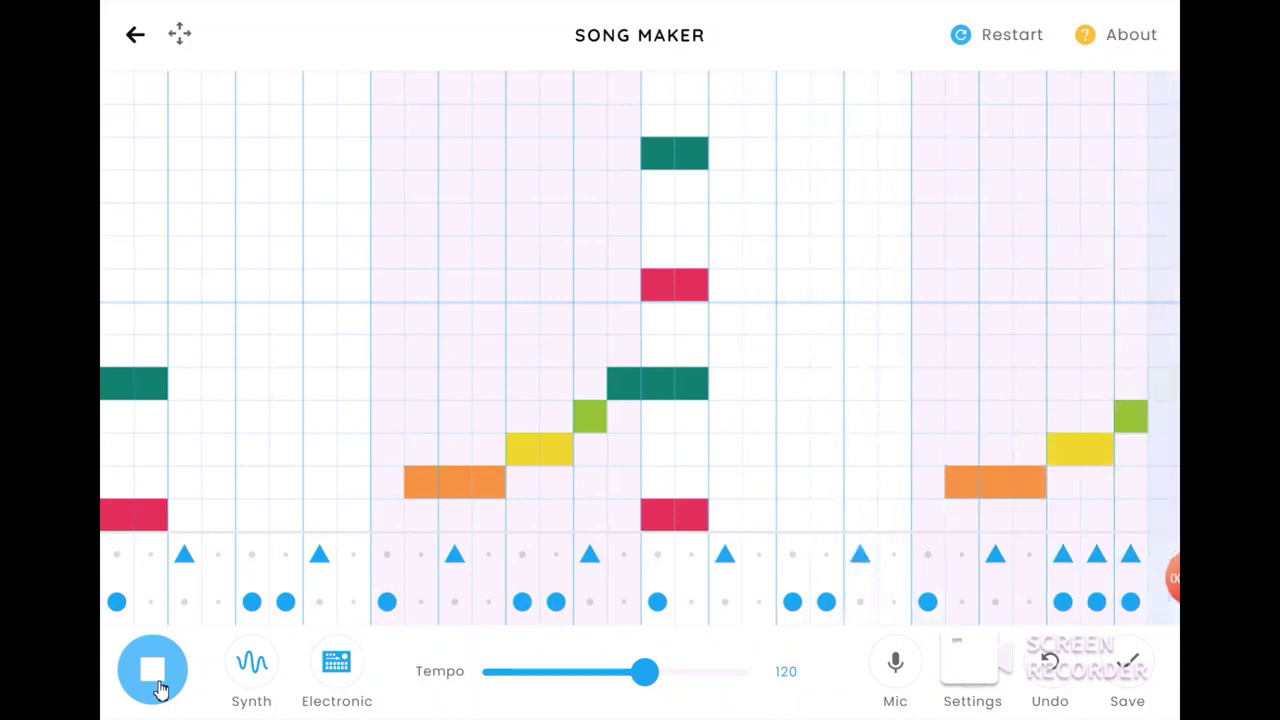
click(155, 672)
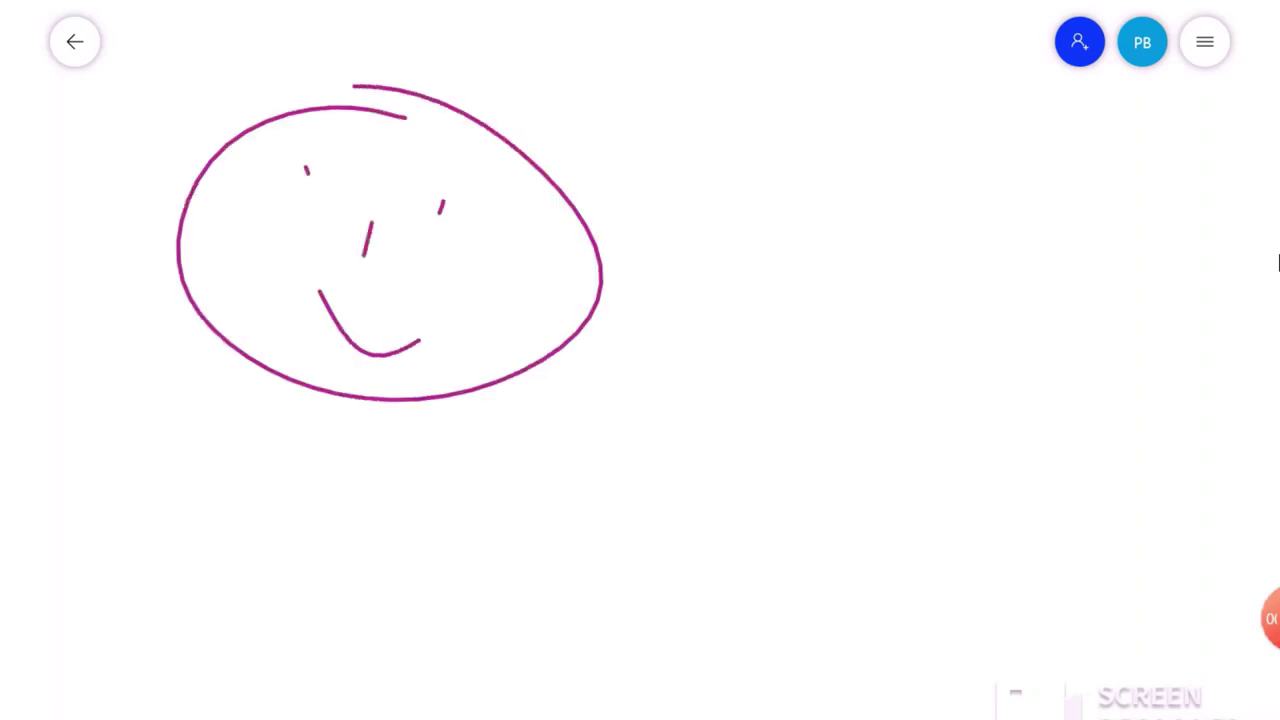
Write "Rest Types" beside the smiley face
mouse_move(706, 155)
mouse_down()
mouse_move(755, 57)
mouse_move(829, 206)
mouse_move(960, 186)
mouse_move(938, 288)
mouse_up()
drag(1044, 132, 1031, 280)
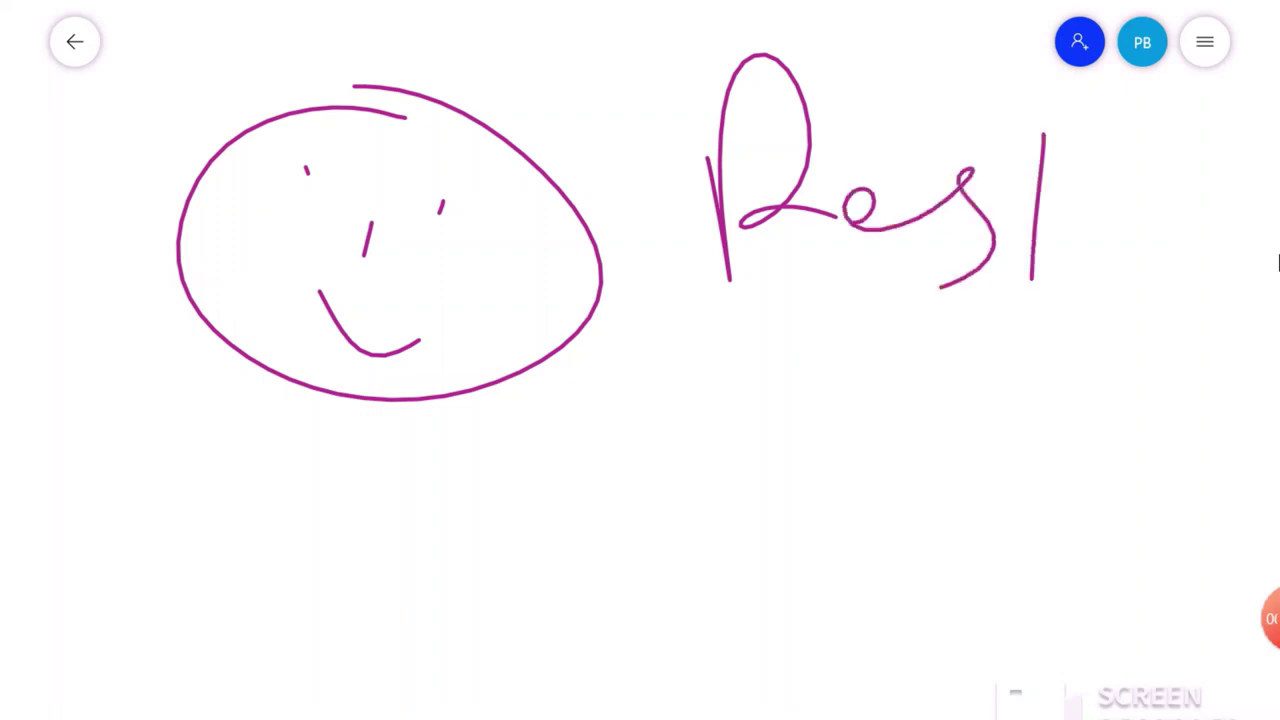
drag(999, 200, 1123, 186)
drag(688, 385, 846, 361)
drag(740, 388, 735, 474)
drag(878, 406, 822, 515)
mouse_move(815, 434)
mouse_down()
mouse_move(858, 468)
mouse_move(985, 378)
mouse_move(944, 446)
mouse_up()
drag(998, 434, 1040, 467)
drag(1128, 385, 1050, 478)
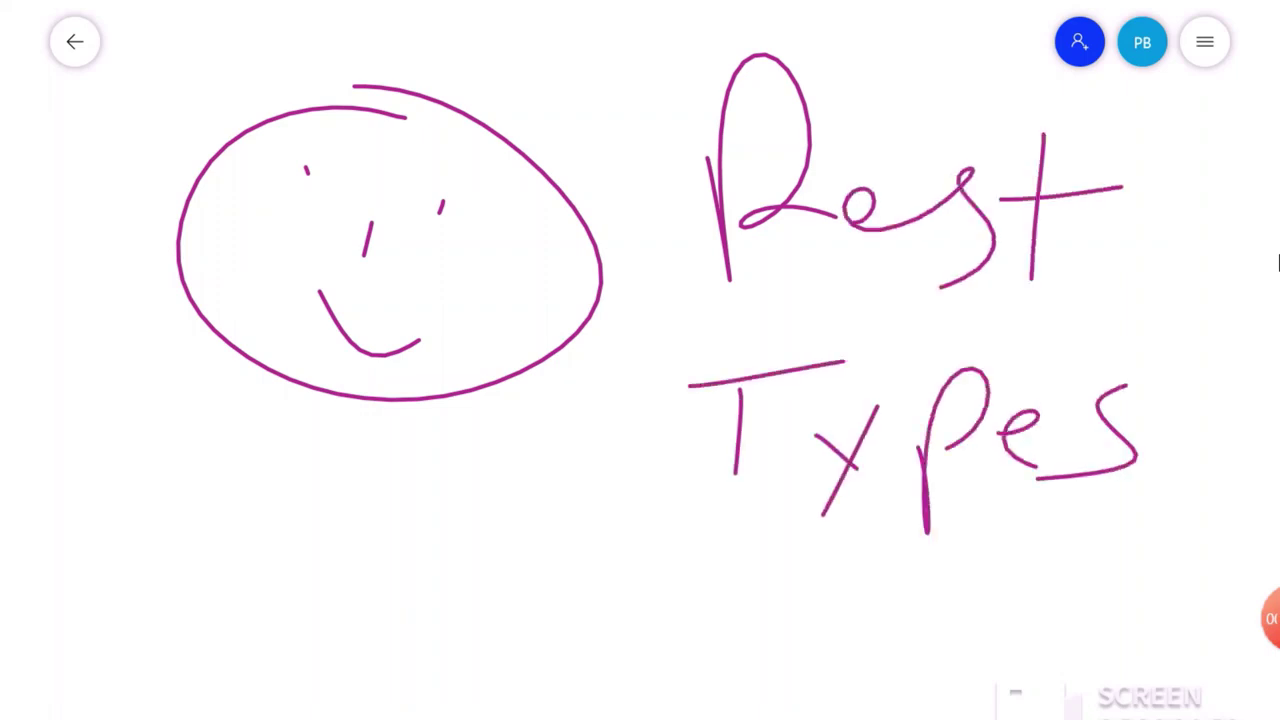
Sketch whole, half, quarter and eighth rest symbols on short lines below
drag(126, 560, 326, 566)
drag(240, 567, 256, 547)
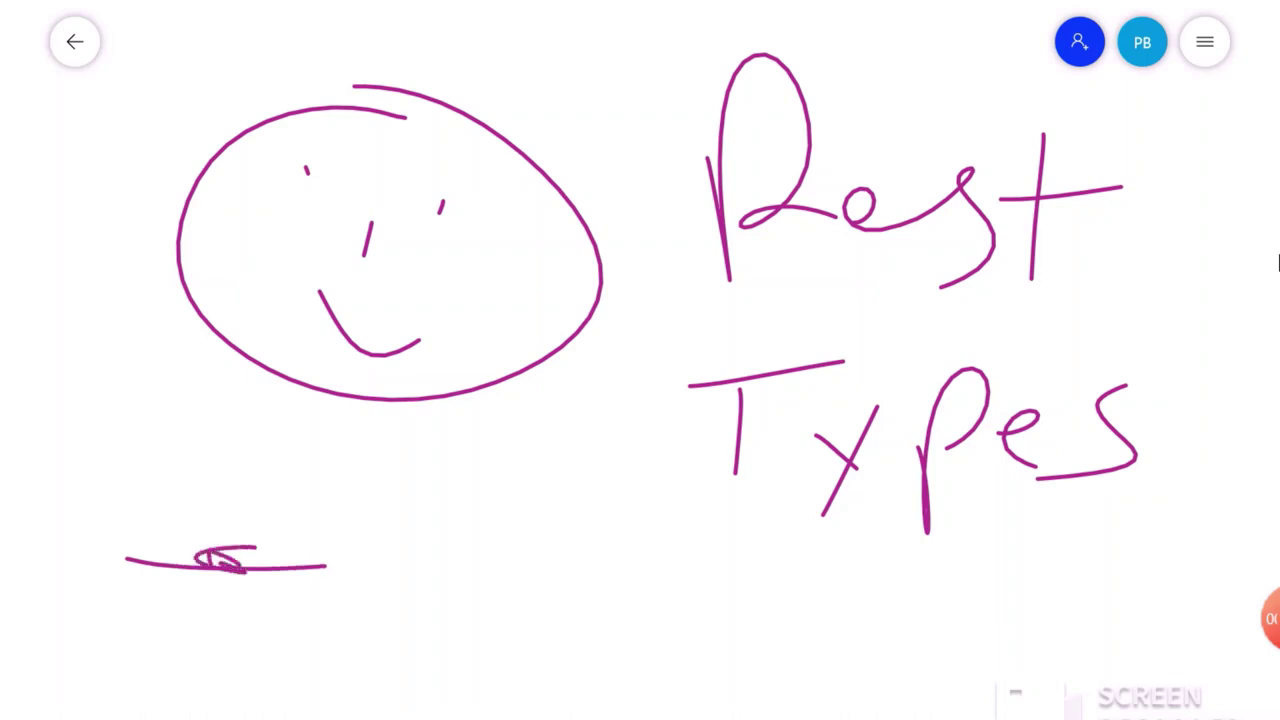
drag(391, 549, 529, 576)
drag(437, 563, 494, 588)
mouse_move(606, 492)
mouse_down()
mouse_move(630, 525)
mouse_move(597, 610)
mouse_move(652, 662)
mouse_up()
mouse_move(776, 608)
mouse_down()
mouse_move(752, 618)
mouse_move(930, 556)
mouse_move(812, 680)
mouse_up()
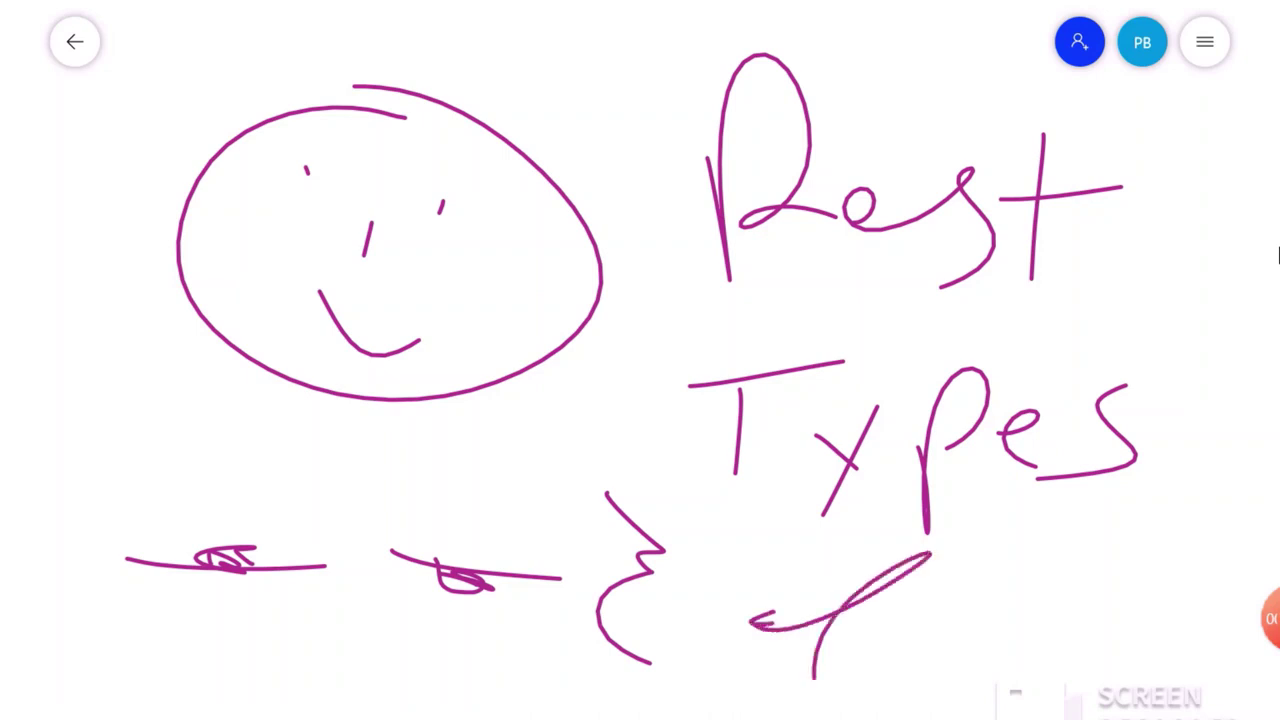